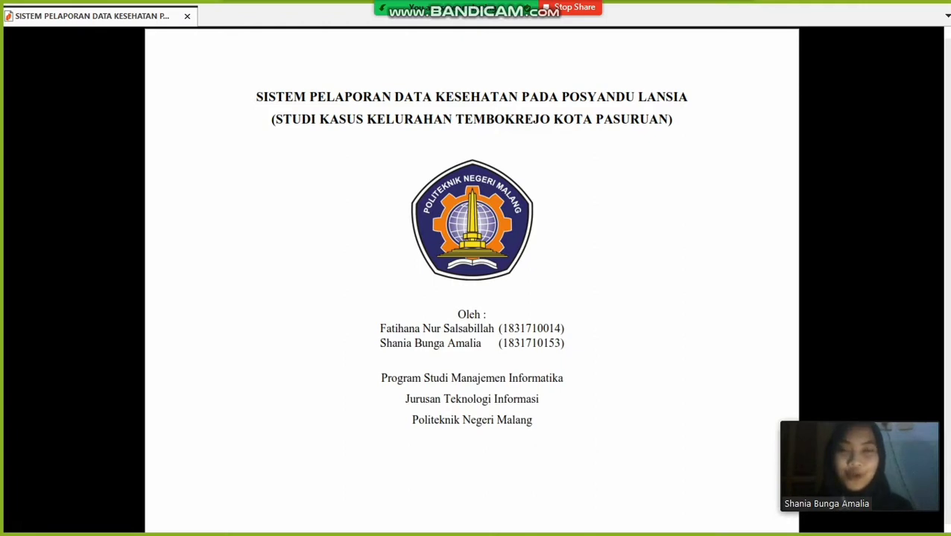
- Exit Nitro Pro's full-screen view and bring up the Posyandu Lansia site in Chrome
{"action": "key", "text": "Escape"}
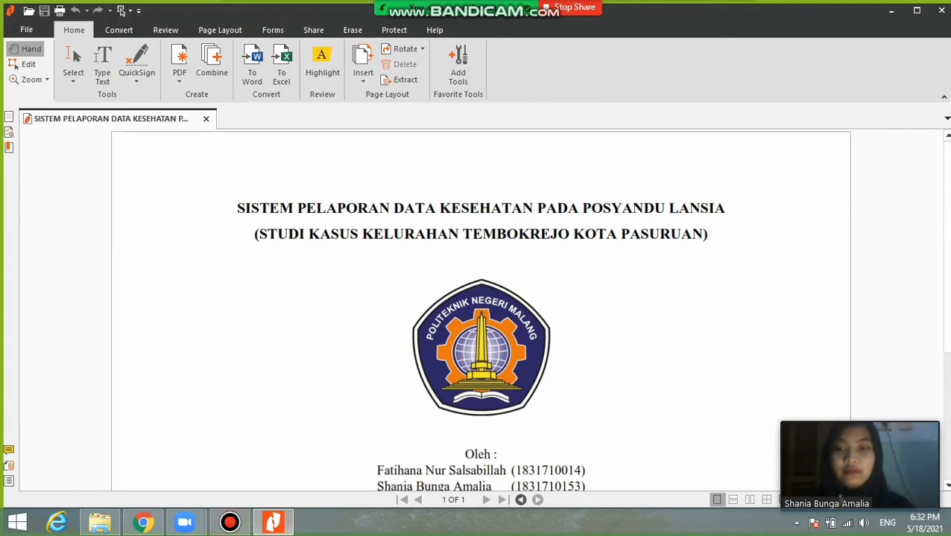
{"action": "left_click", "coordinate": [143, 522]}
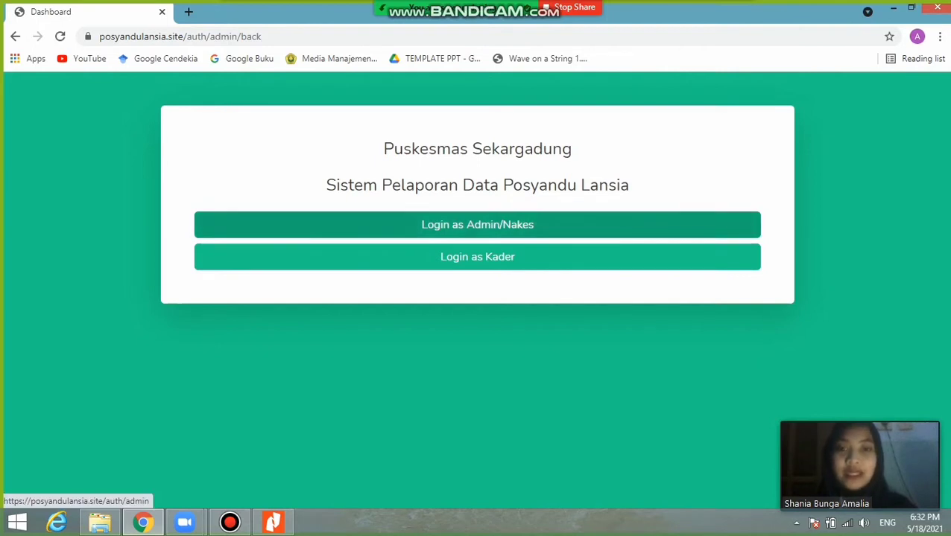
{"action": "left_click", "coordinate": [477, 224]}
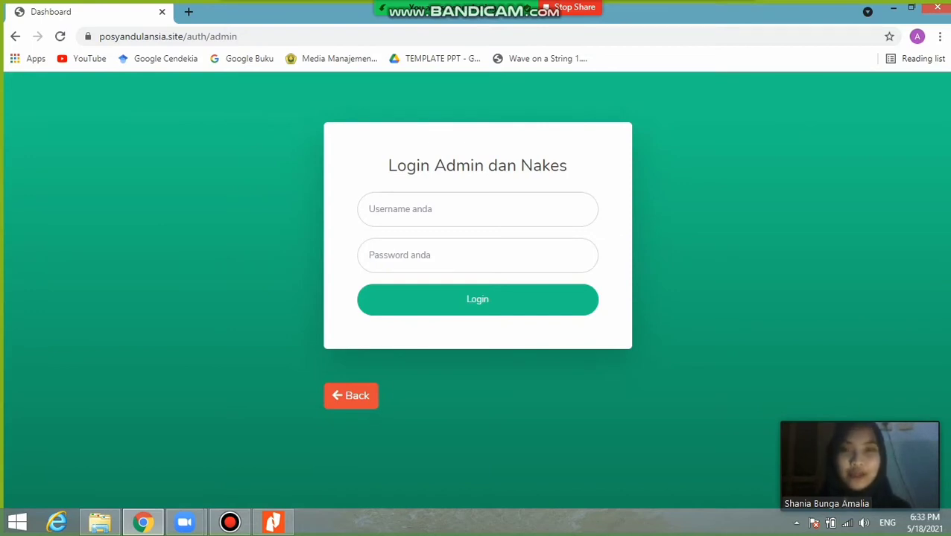
{"action": "left_click", "coordinate": [477, 211]}
{"action": "type", "text": "admin"}
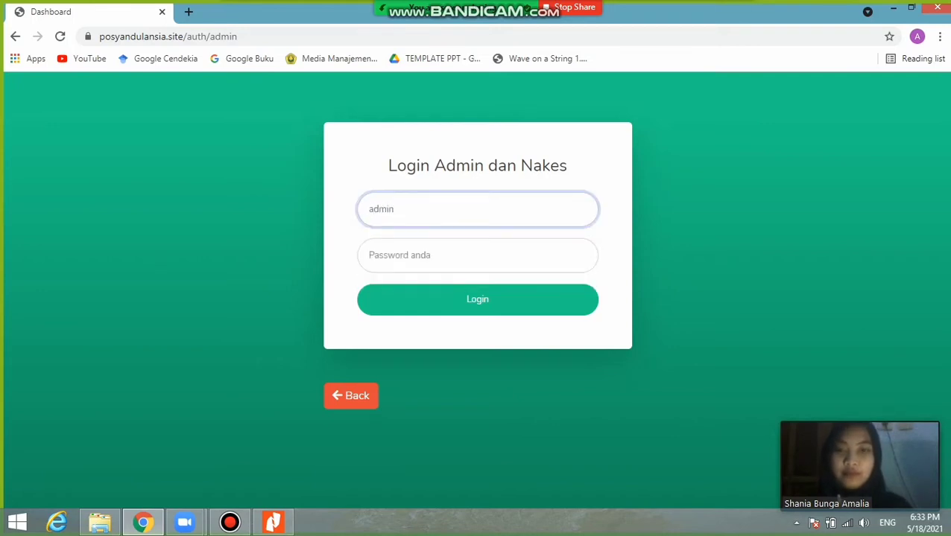
{"action": "key", "text": "Tab"}
{"action": "type", "text": "••••••"}
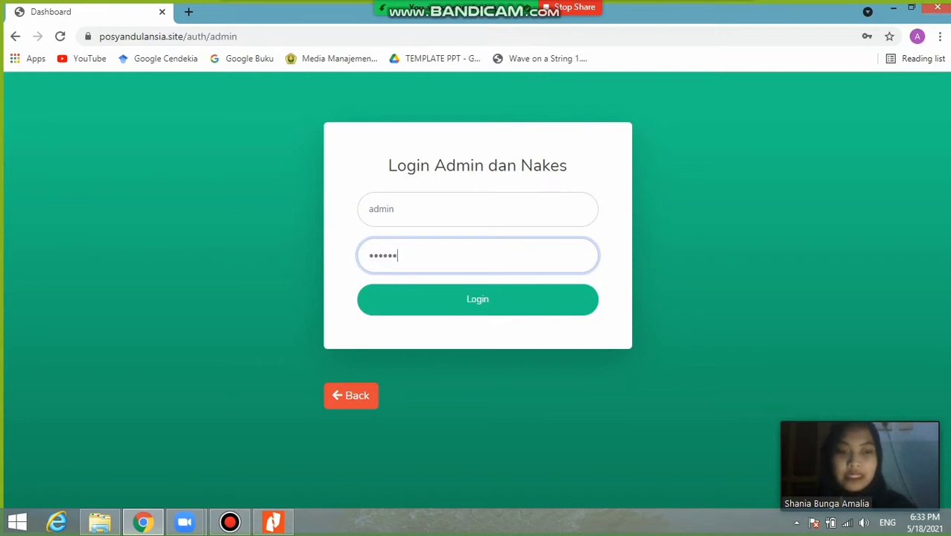
{"action": "key", "text": "Return"}
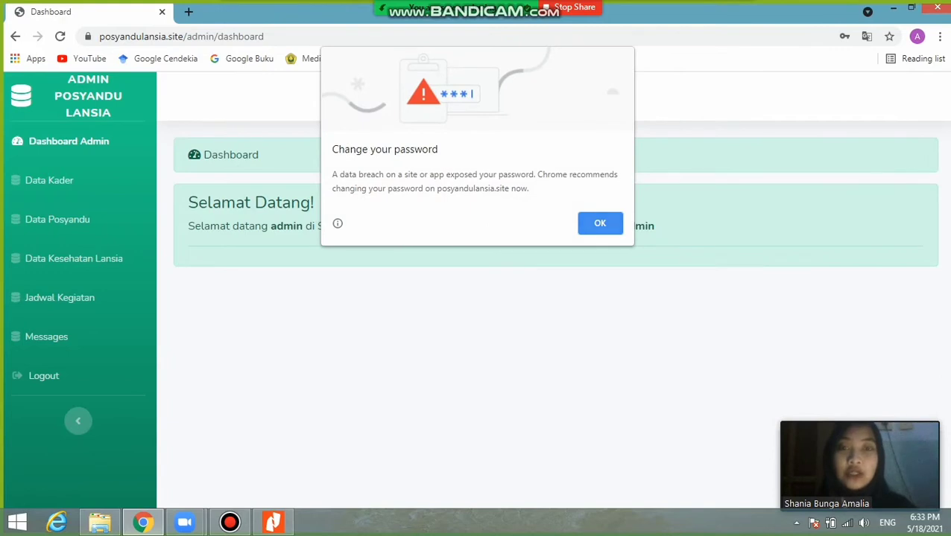
{"action": "left_click", "coordinate": [591, 224]}
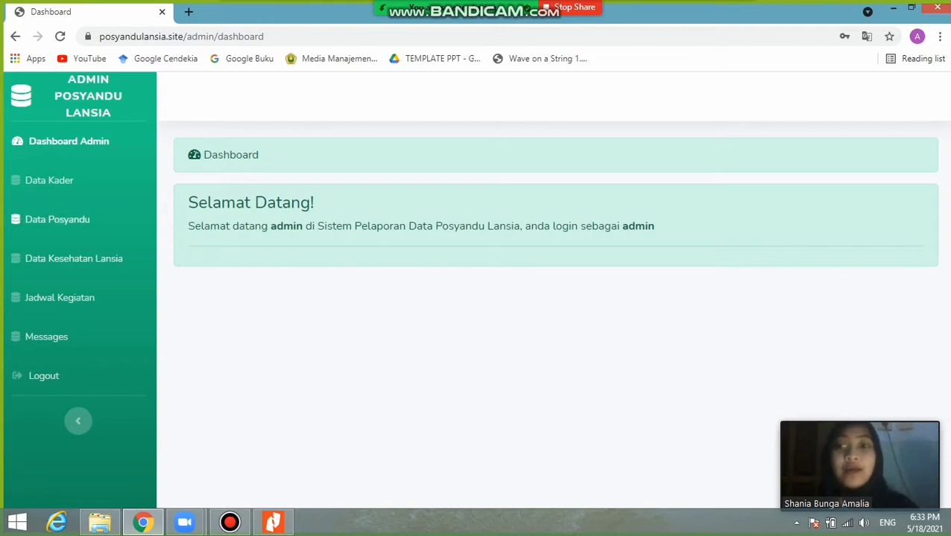
- Browse the Data Posyandu table, then open the Tambah Data form
{"action": "left_click", "coordinate": [57, 219]}
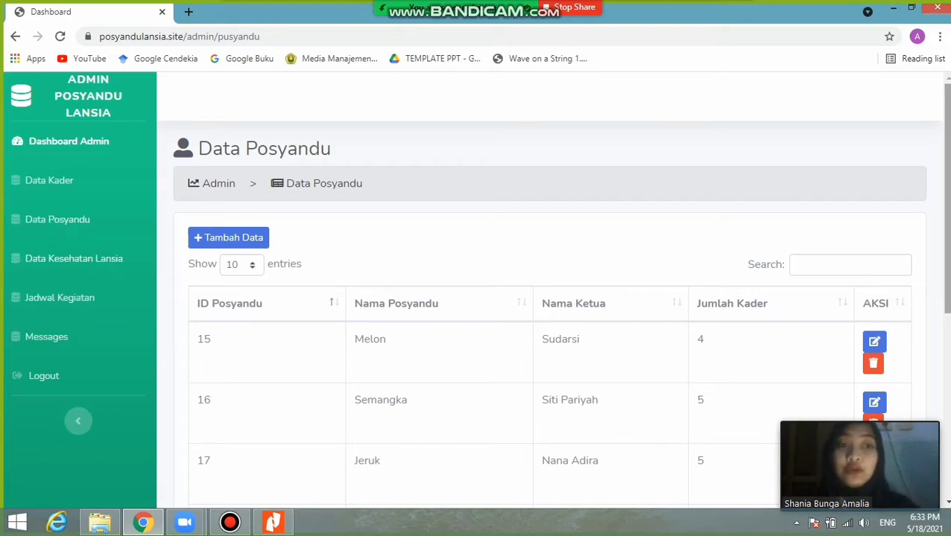
{"action": "scroll", "coordinate": [479, 288], "scroll_direction": "down", "scroll_amount": 4}
{"action": "scroll", "coordinate": [479, 288], "scroll_direction": "up", "scroll_amount": 5}
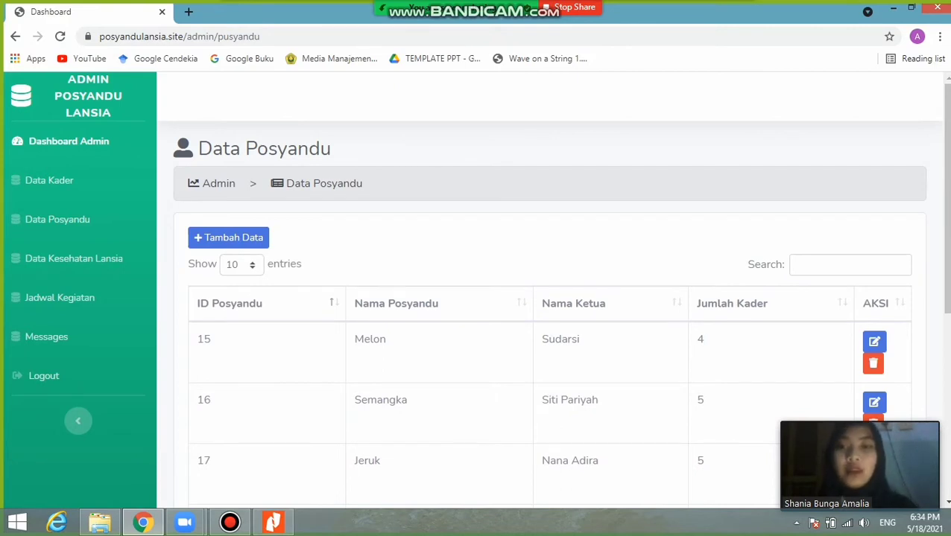
{"action": "left_click", "coordinate": [227, 237]}
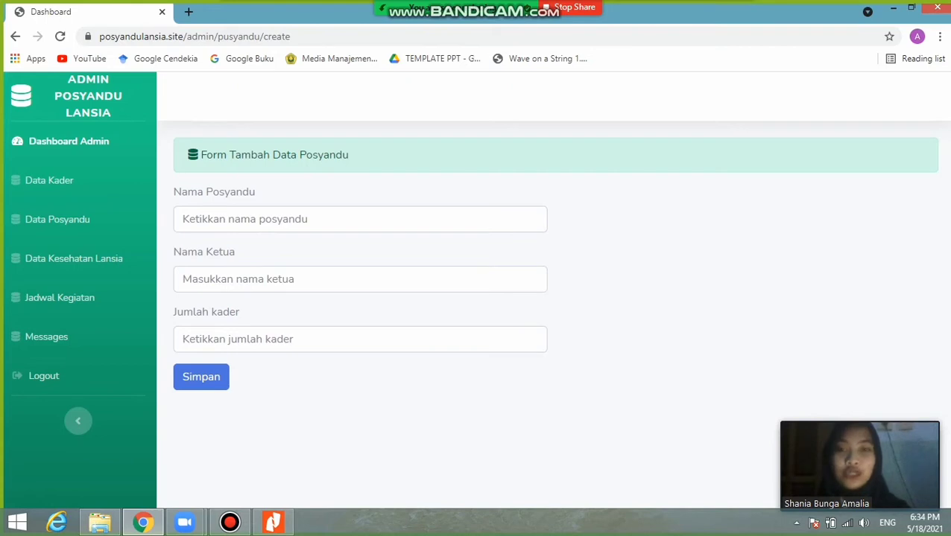
- Save a new posyandu 'apel' with its leader's name and 2 kader, then review the list
{"action": "left_click", "coordinate": [246, 219]}
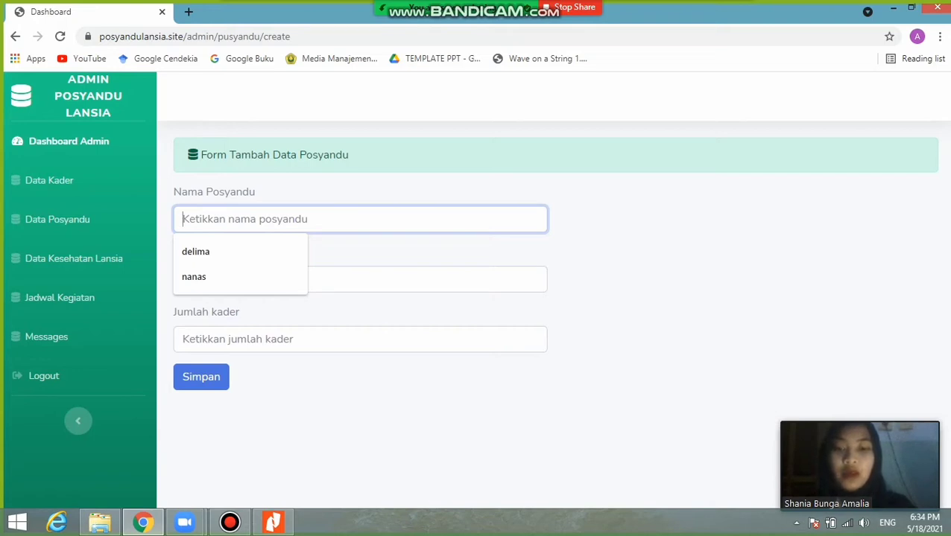
{"action": "type", "text": "ael"}
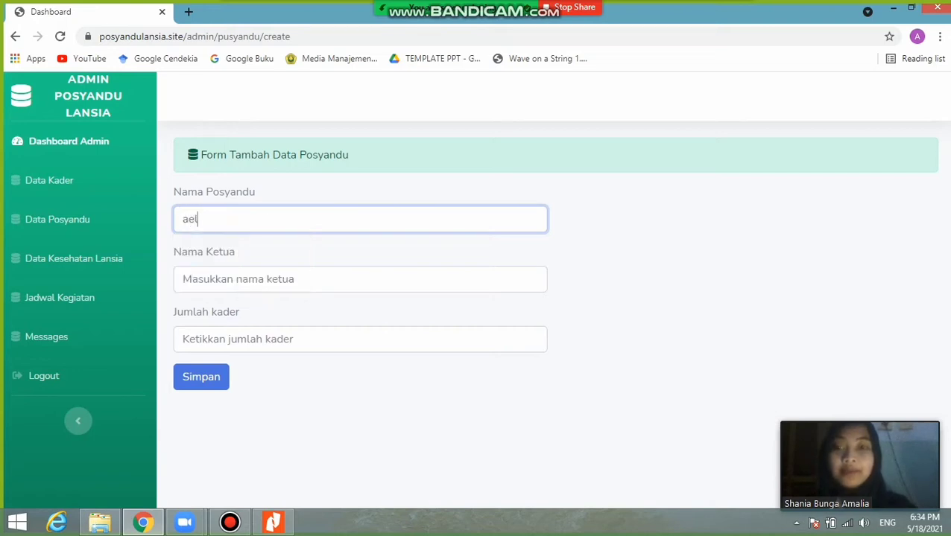
{"action": "key", "text": "BackSpace"}
{"action": "key", "text": "BackSpace"}
{"action": "type", "text": "pel"}
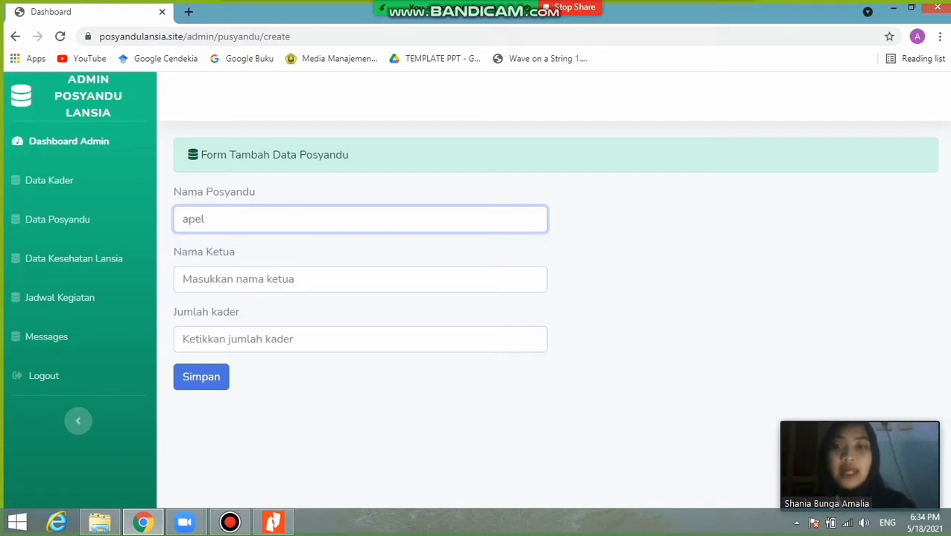
{"action": "left_click", "coordinate": [257, 280]}
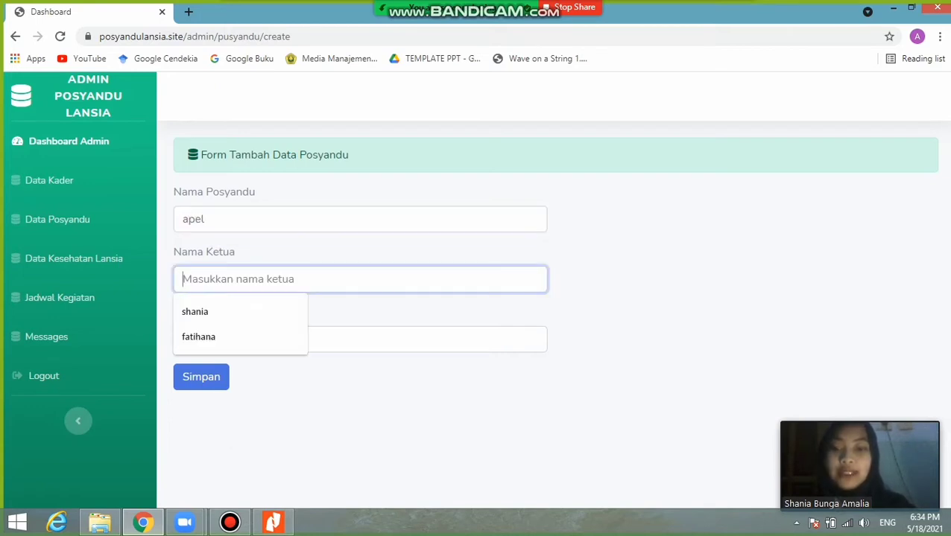
{"action": "type", "text": "ani"}
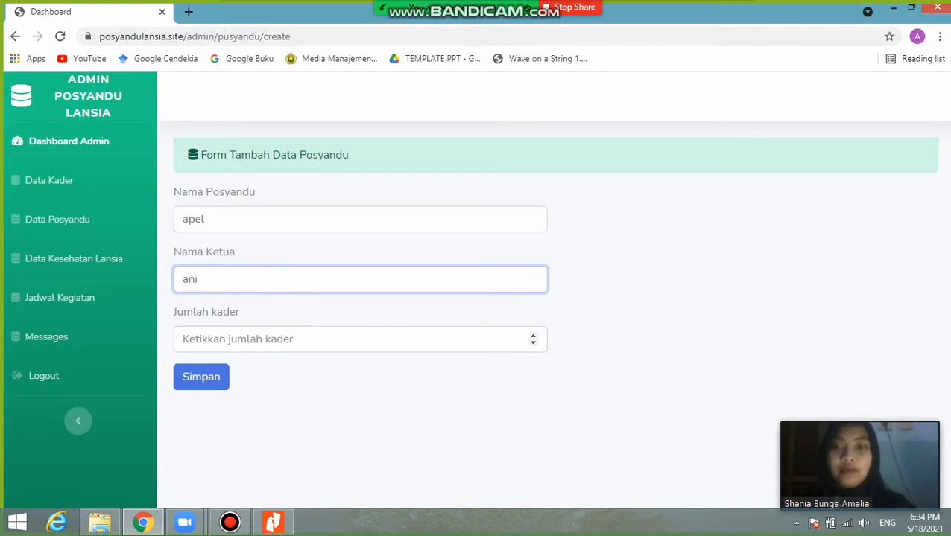
{"action": "left_click", "coordinate": [298, 339]}
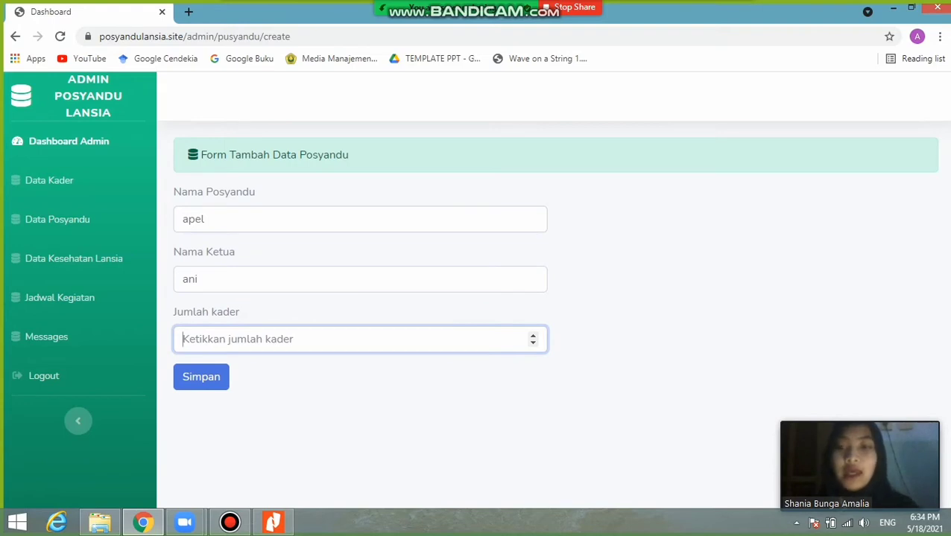
{"action": "type", "text": "2"}
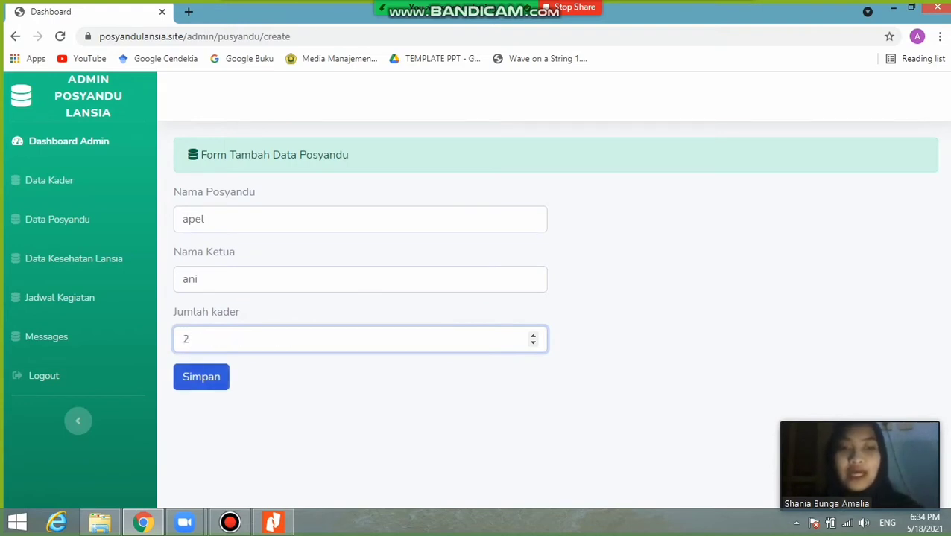
{"action": "left_click", "coordinate": [201, 377]}
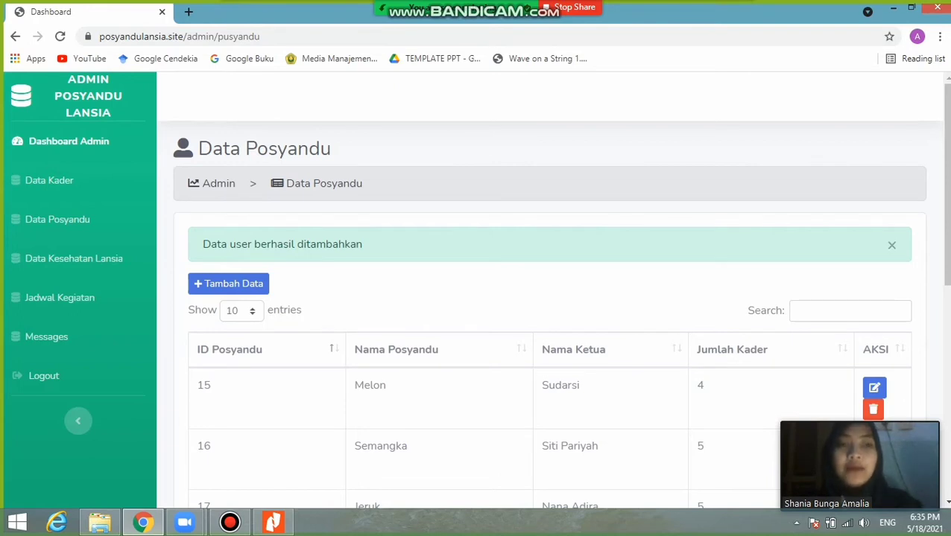
{"action": "scroll", "coordinate": [476, 291], "scroll_direction": "down", "scroll_amount": 6}
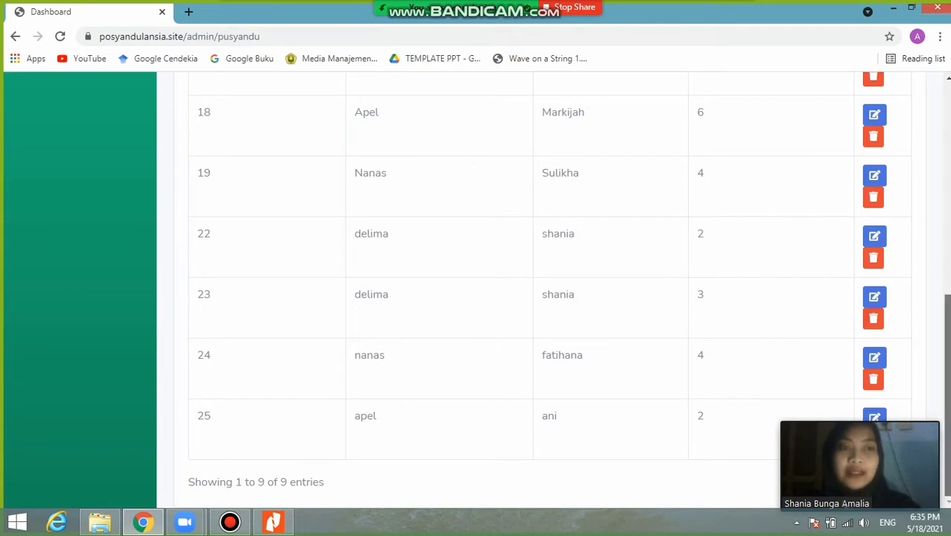
{"action": "scroll", "coordinate": [549, 290], "scroll_direction": "up", "scroll_amount": 10}
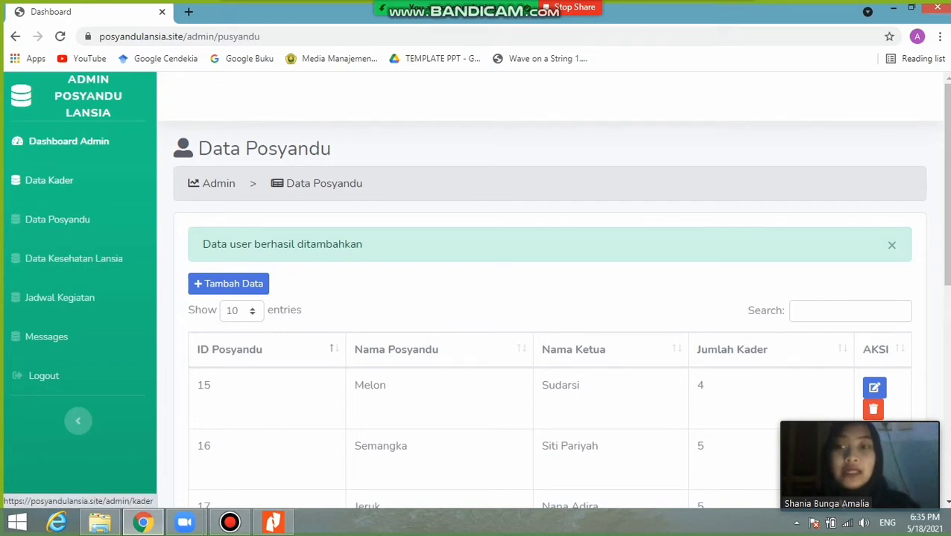
- Filter the Data Kader table by searching '15', then move to Data Kesehatan Lansia
{"action": "left_click", "coordinate": [49, 180]}
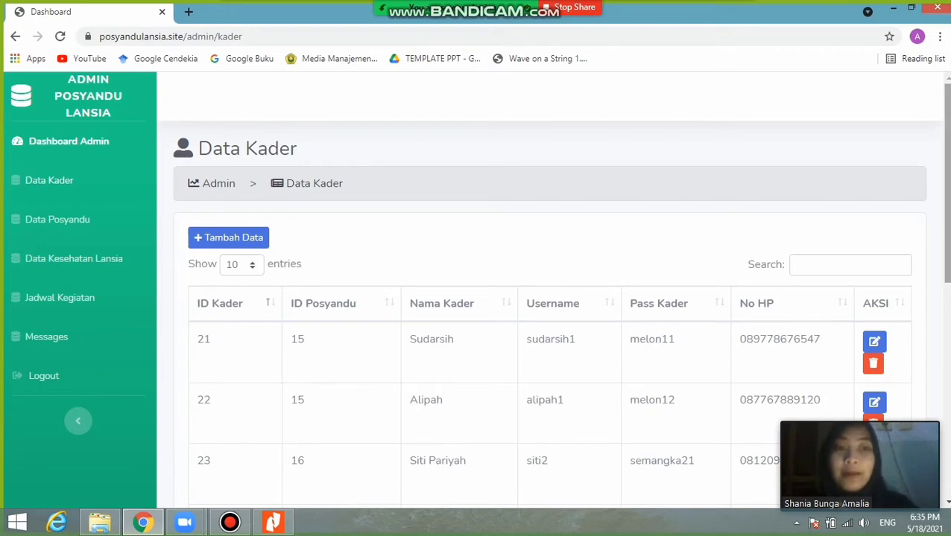
{"action": "mouse_move", "coordinate": [946, 183]}
{"action": "left_mouse_down"}
{"action": "mouse_move", "coordinate": [946, 363]}
{"action": "mouse_move", "coordinate": [946, 182]}
{"action": "left_mouse_up"}
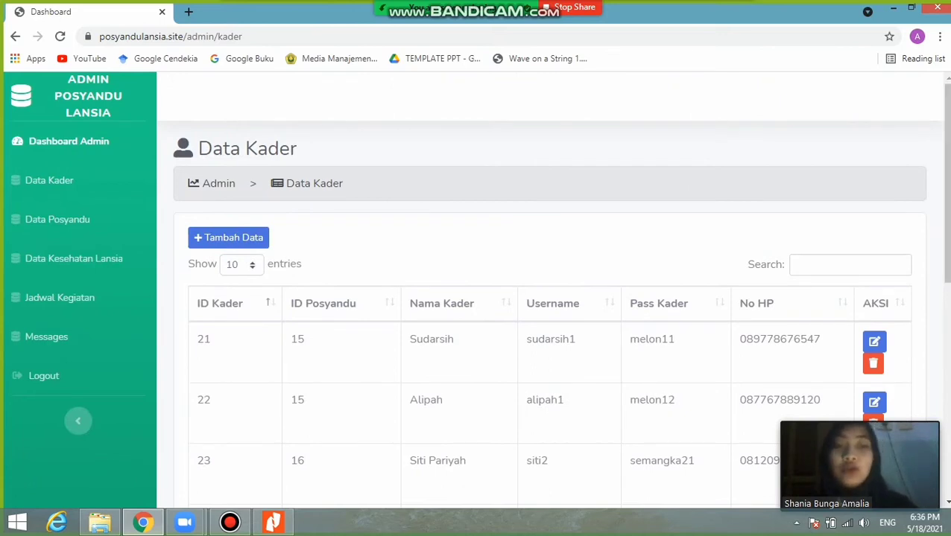
{"action": "left_click", "coordinate": [795, 264]}
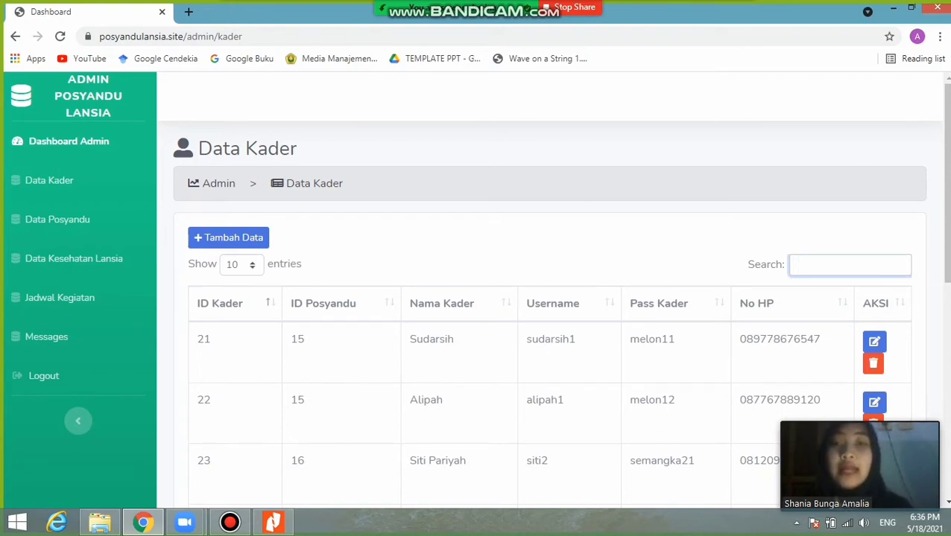
{"action": "type", "text": "15"}
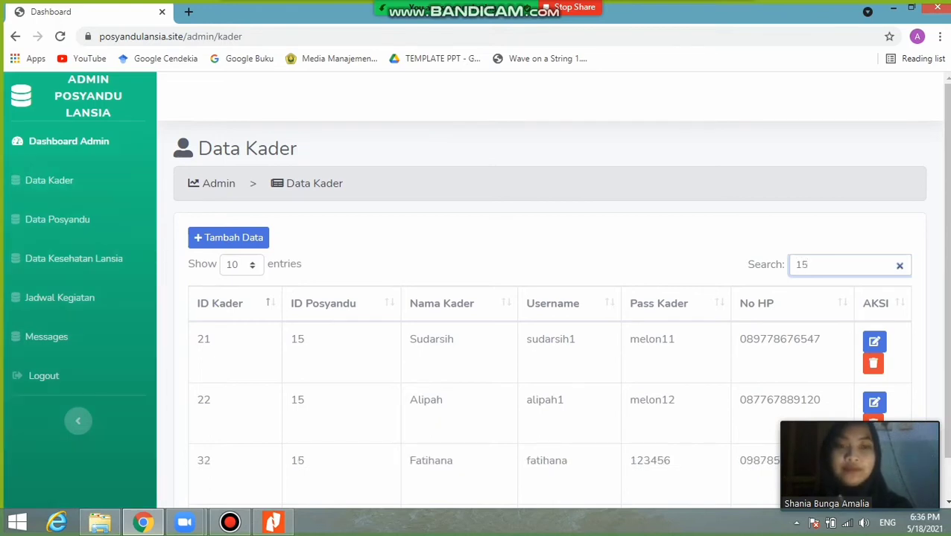
{"action": "scroll", "coordinate": [552, 298], "scroll_direction": "down", "scroll_amount": 1}
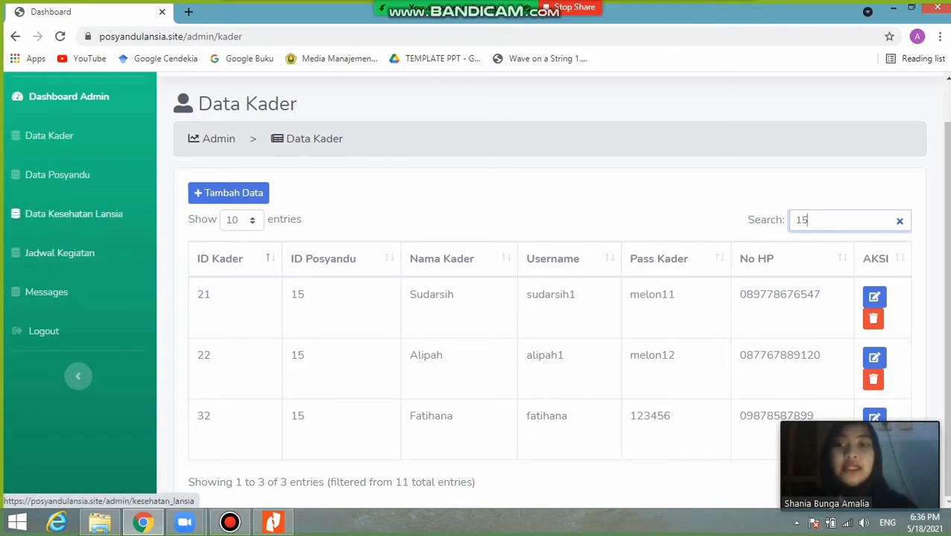
{"action": "left_click", "coordinate": [74, 214]}
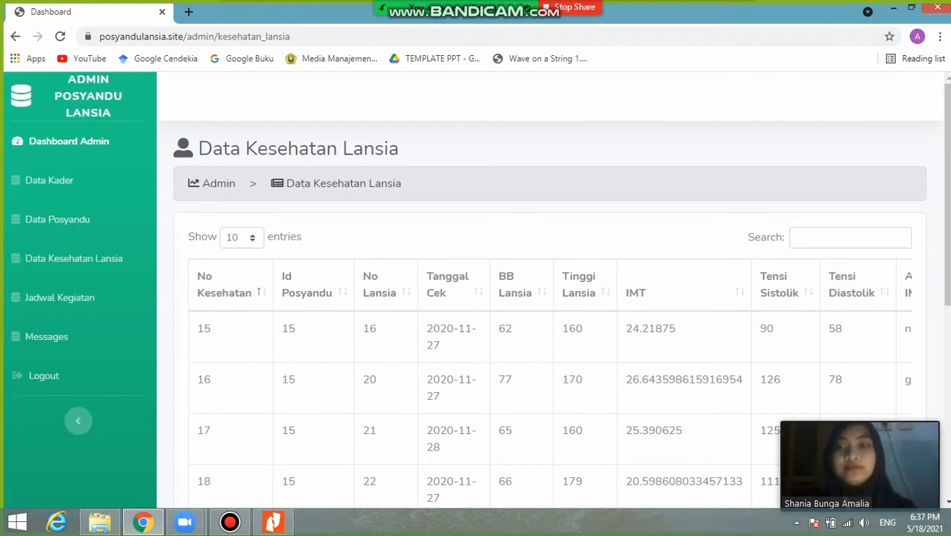
- Open the Jadwal Kegiatan activity schedule list
{"action": "left_click", "coordinate": [59, 297]}
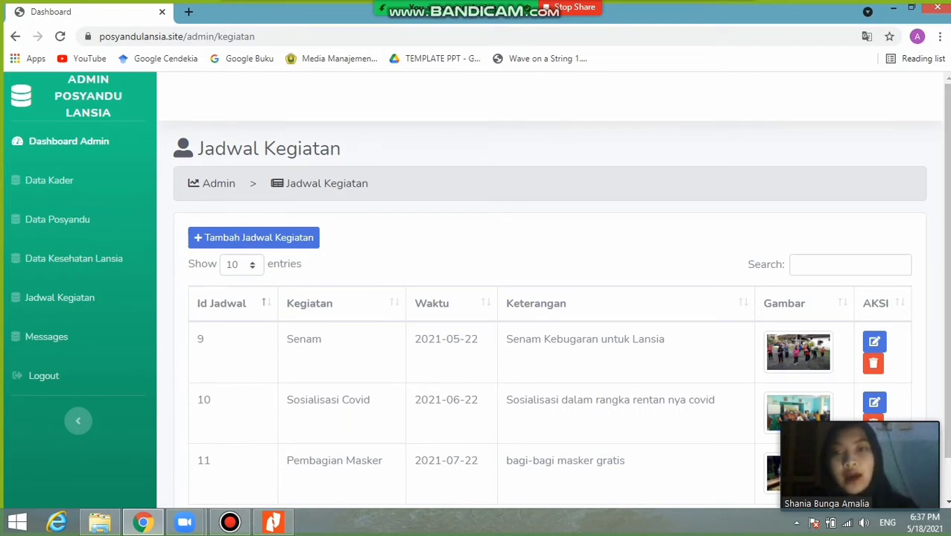
- Start a new activity 'vaksinasi' dated 29 May 2021, described 'Vaksinasi covid untuk lansia'
{"action": "left_click", "coordinate": [253, 238]}
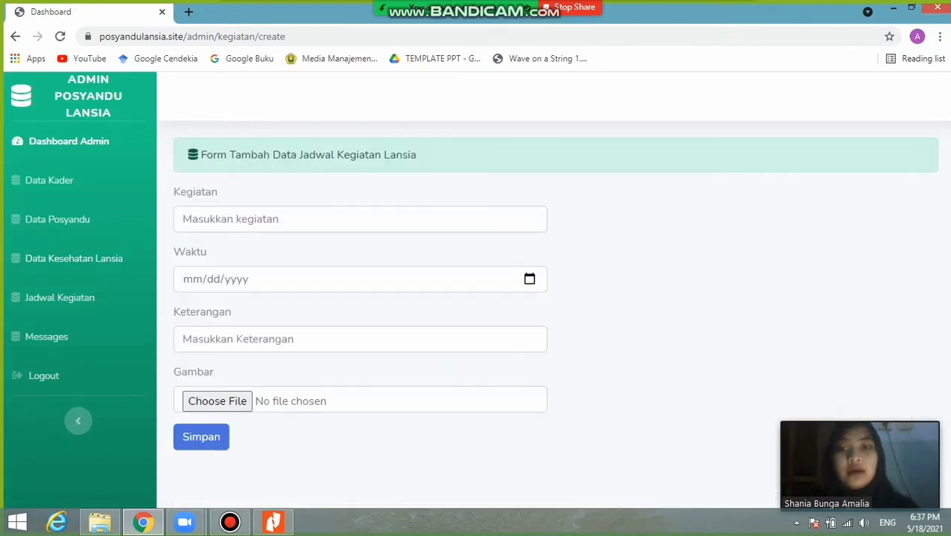
{"action": "left_click", "coordinate": [360, 219]}
{"action": "type", "text": "va"}
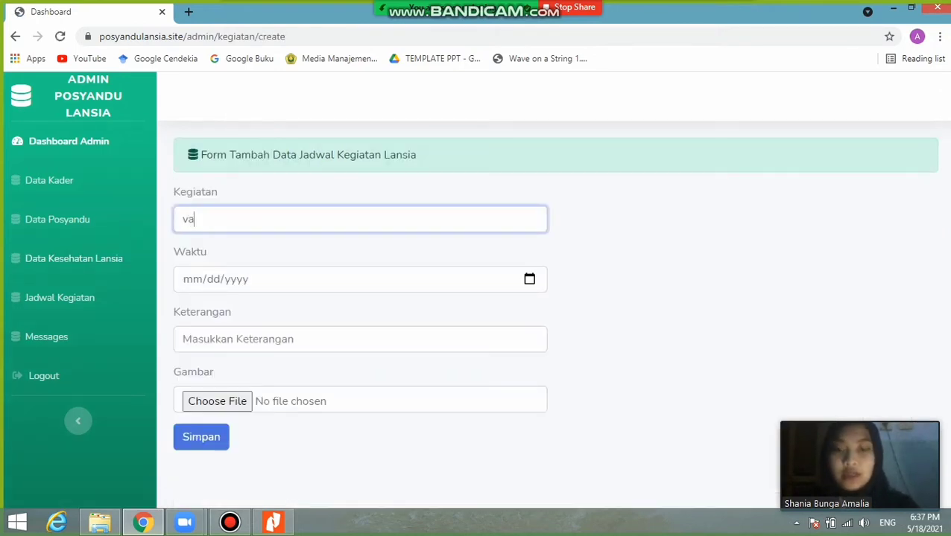
{"action": "type", "text": "ksinasi"}
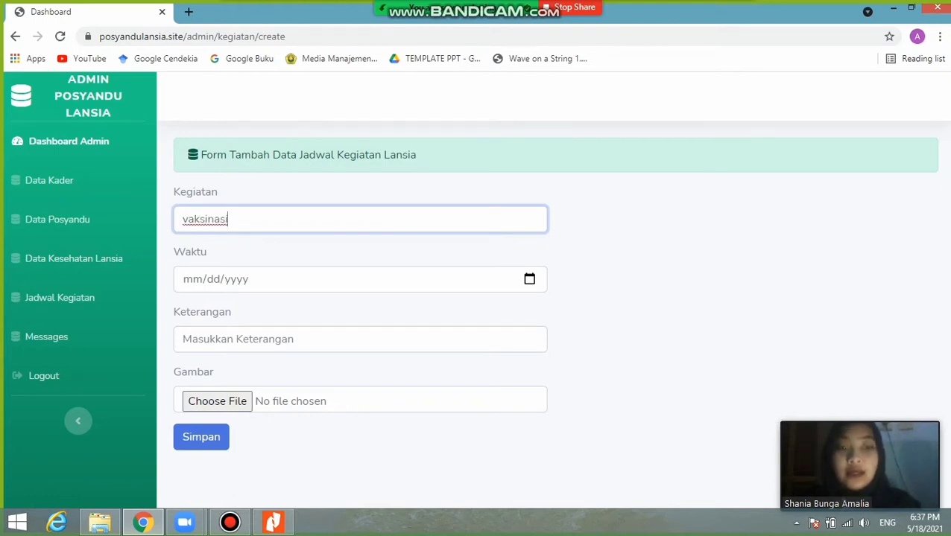
{"action": "key", "text": "Tab"}
{"action": "key", "text": "alt+Down"}
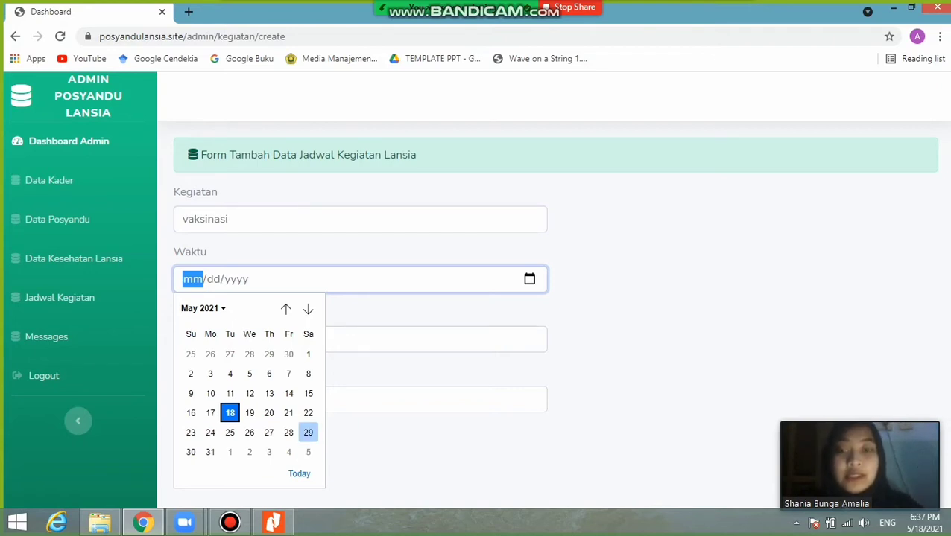
{"action": "left_click", "coordinate": [308, 432]}
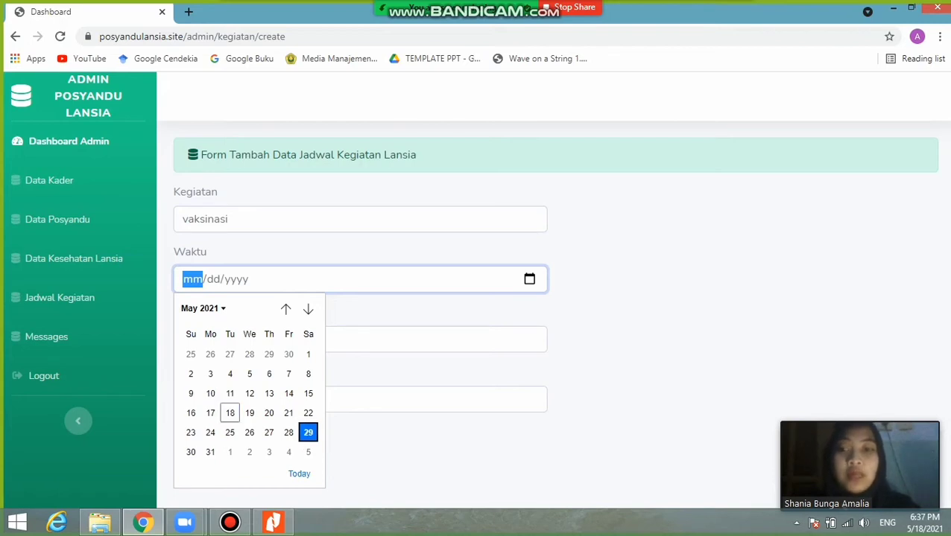
{"action": "left_click", "coordinate": [239, 339]}
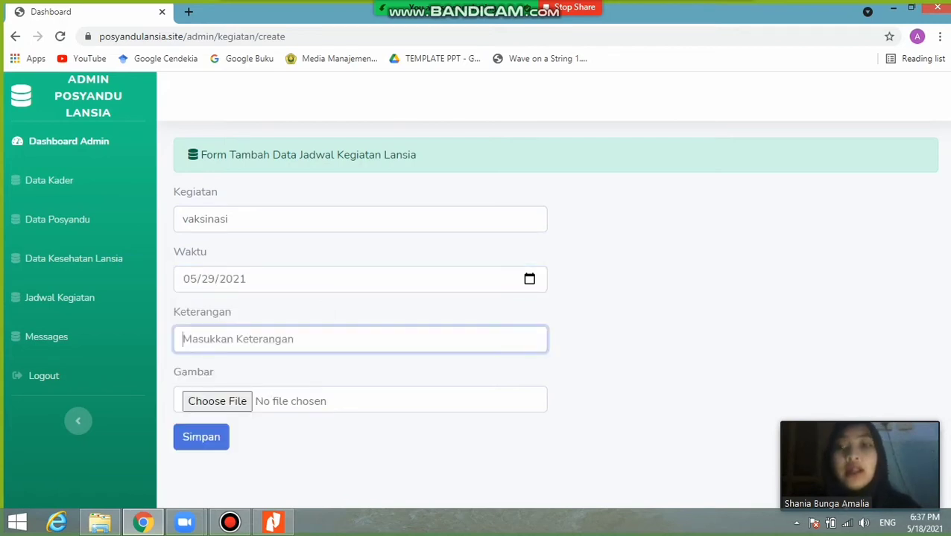
{"action": "type", "text": "Vaks"}
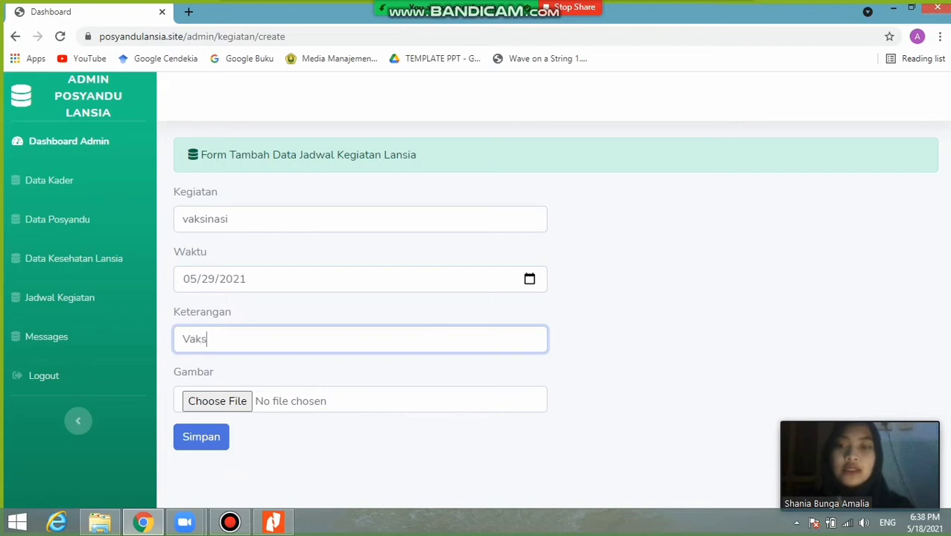
{"action": "type", "text": "inas"}
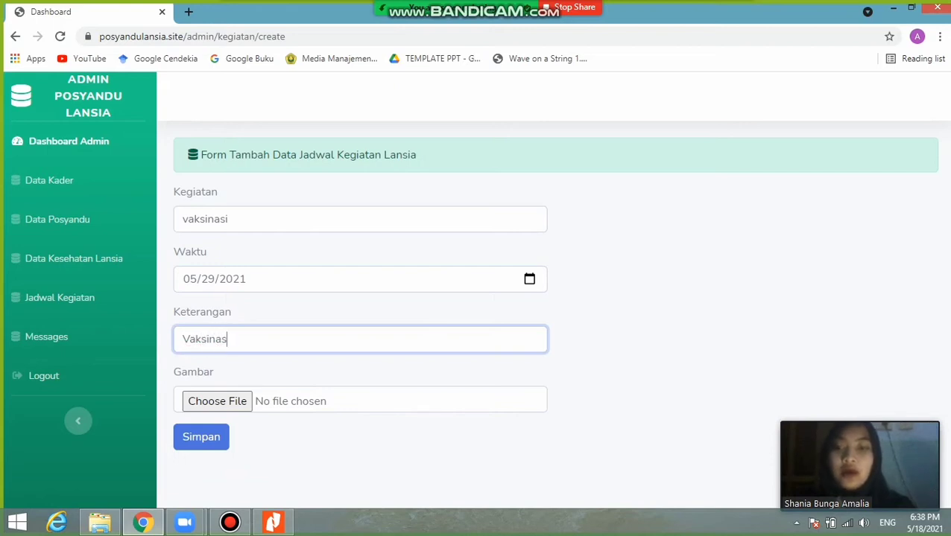
{"action": "type", "text": "i covid"}
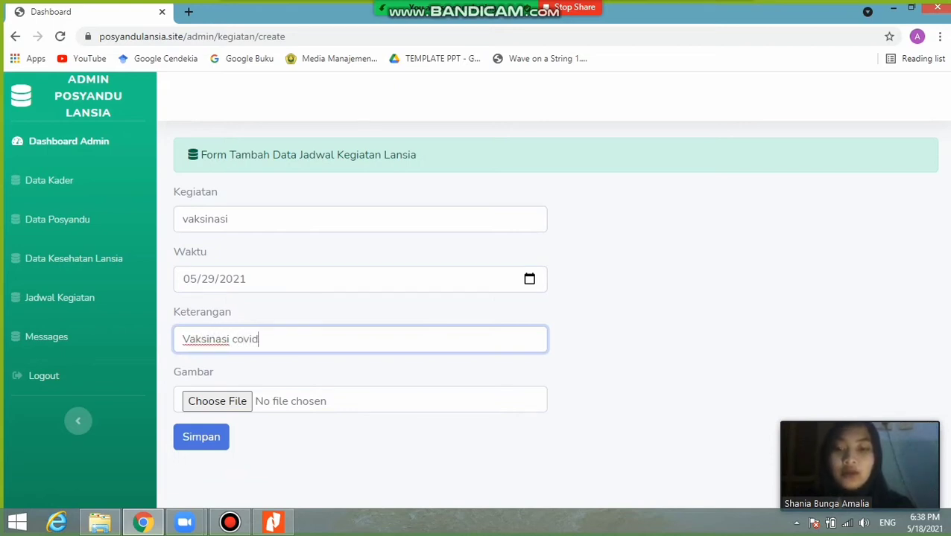
{"action": "type", "text": " untuk 4"}
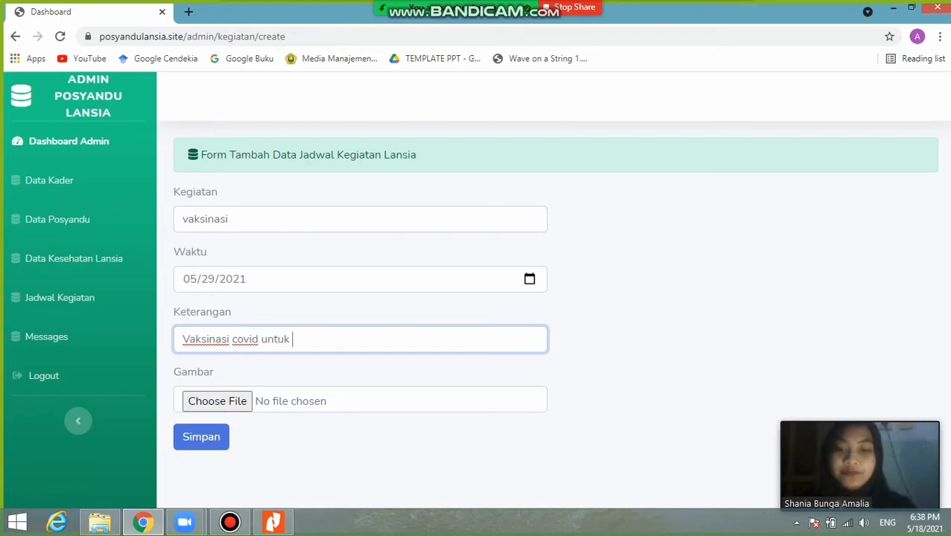
{"action": "key", "text": "BackSpace"}
{"action": "key", "text": "BackSpace"}
{"action": "type", "text": "lansia"}
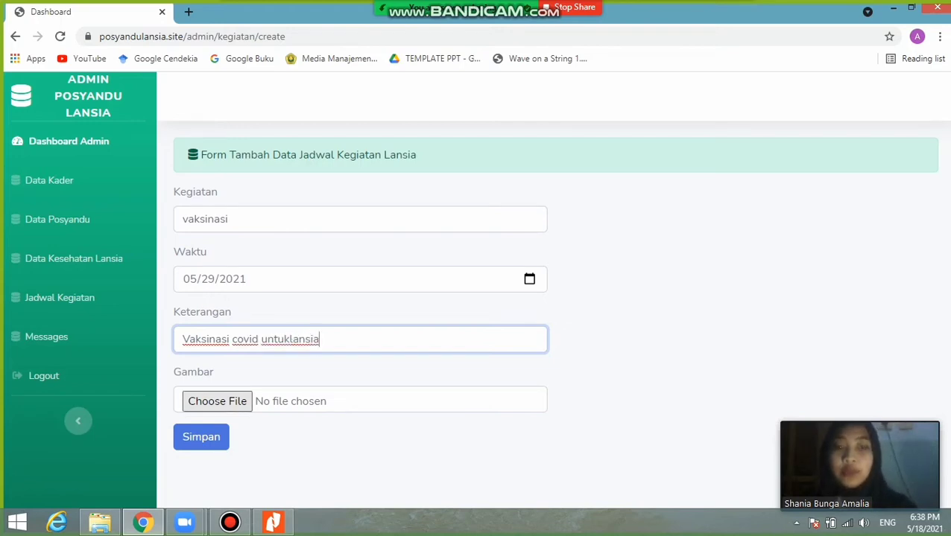
- Attach vaksinasi.jpg from Downloads as the activity image and save the entry
{"action": "key", "text": "Tab"}
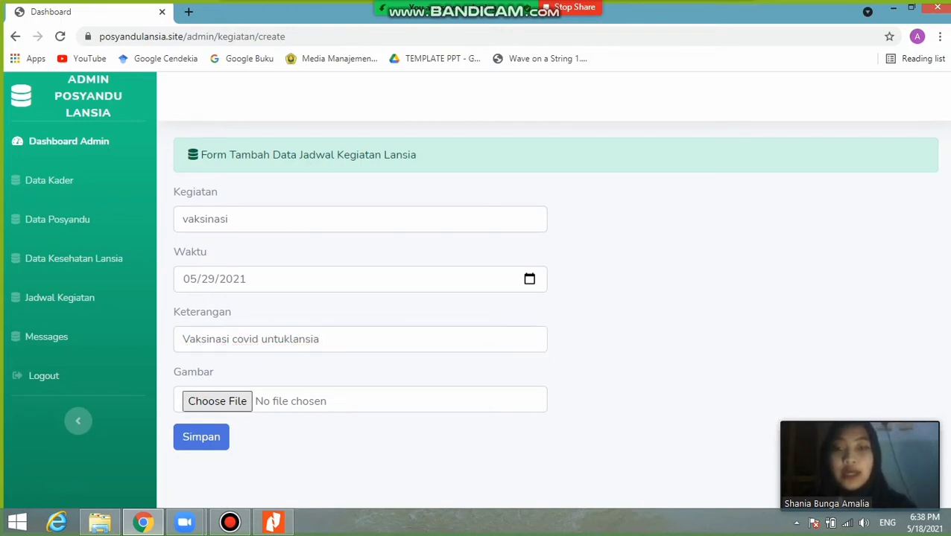
{"action": "key", "text": "space"}
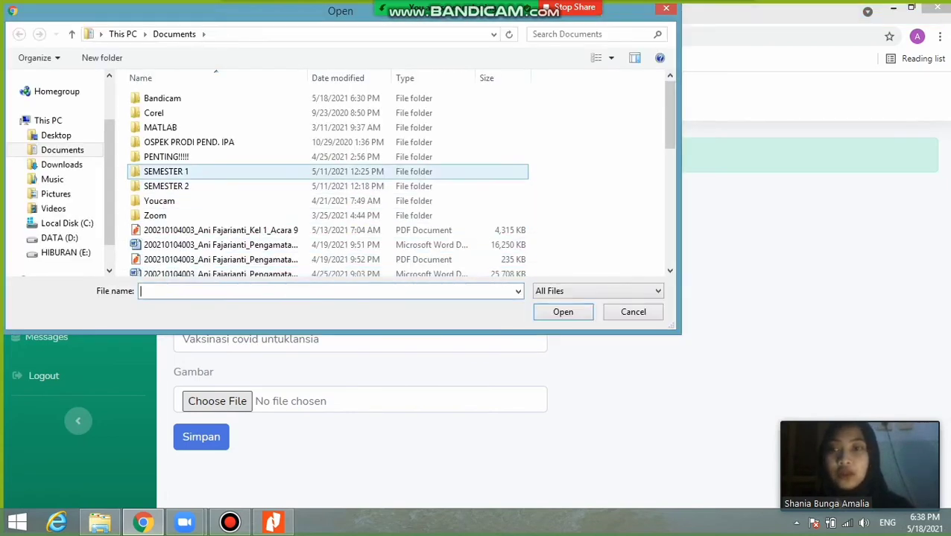
{"action": "left_click", "coordinate": [61, 165]}
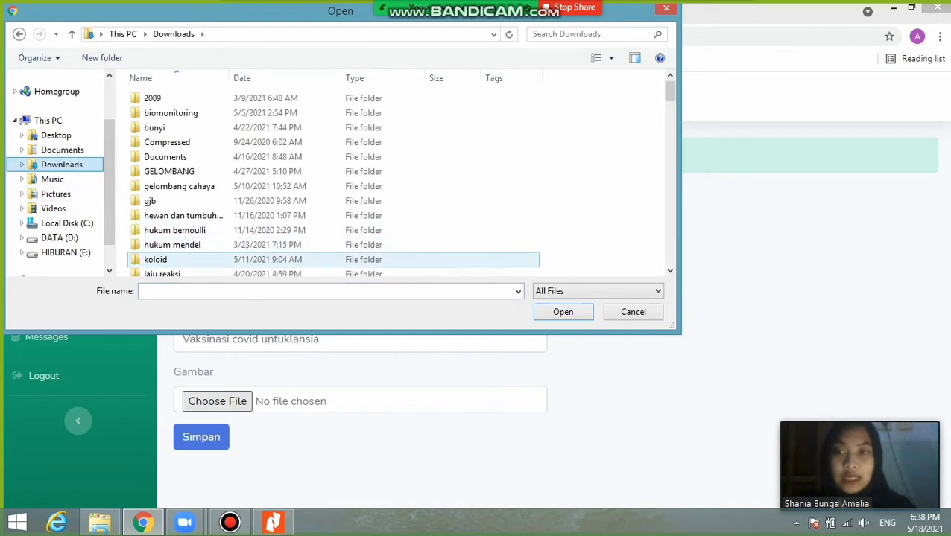
{"action": "left_click", "coordinate": [328, 291]}
{"action": "type", "text": "va"}
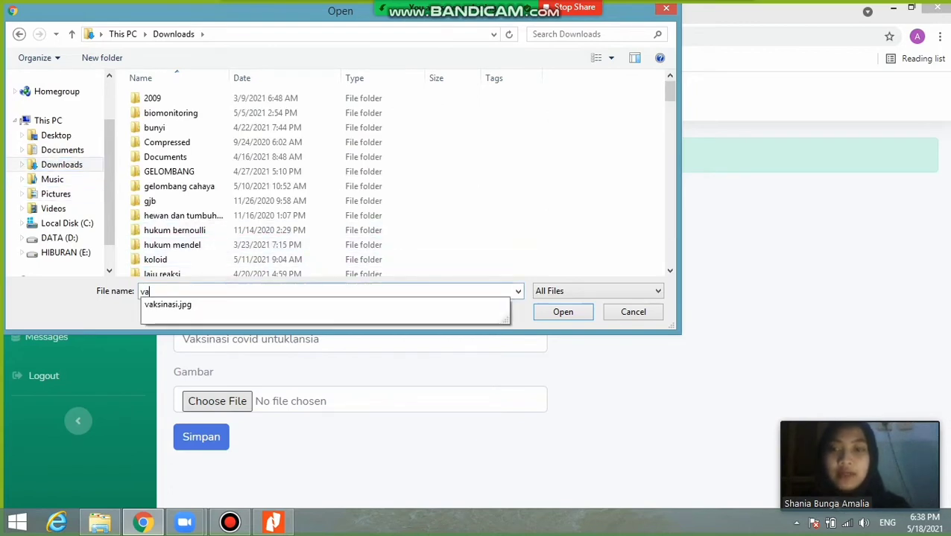
{"action": "left_click", "coordinate": [167, 304]}
{"action": "key", "text": "Return"}
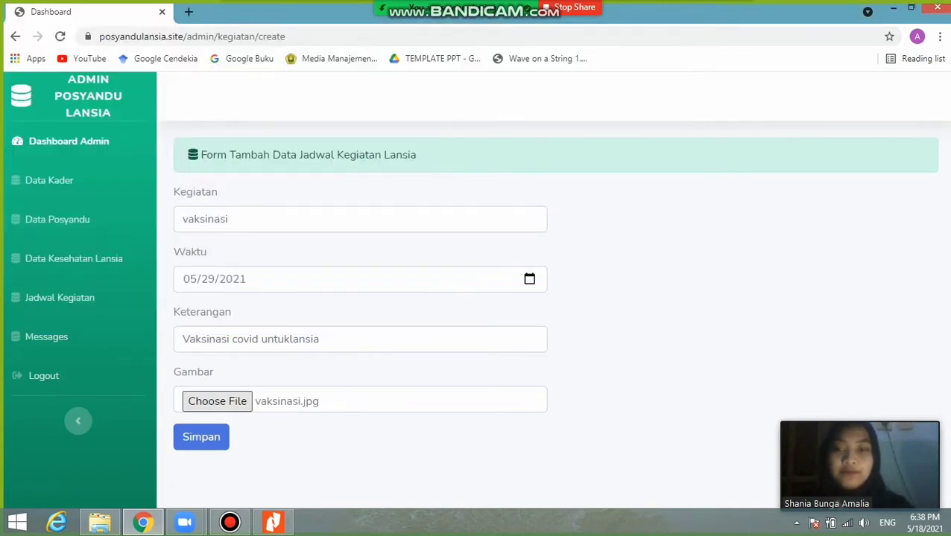
{"action": "key", "text": "Tab"}
{"action": "key", "text": "Return"}
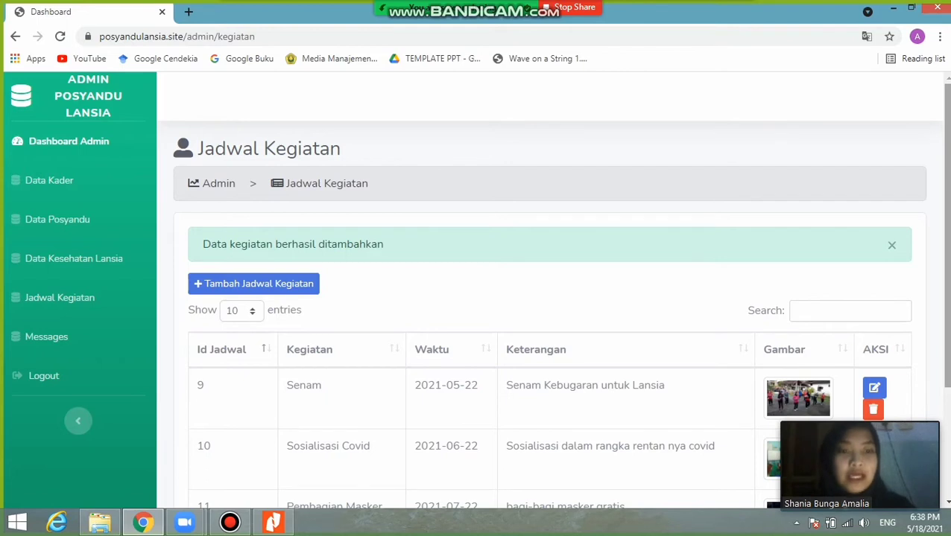
- Search the schedule for 'vaksinasi' and open that entry's edit form
{"action": "left_click", "coordinate": [850, 312]}
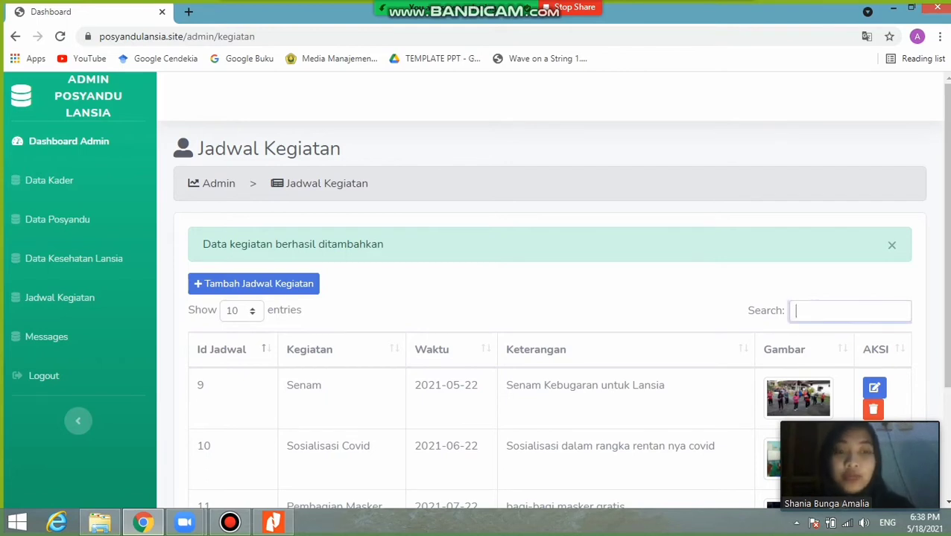
{"action": "type", "text": "va"}
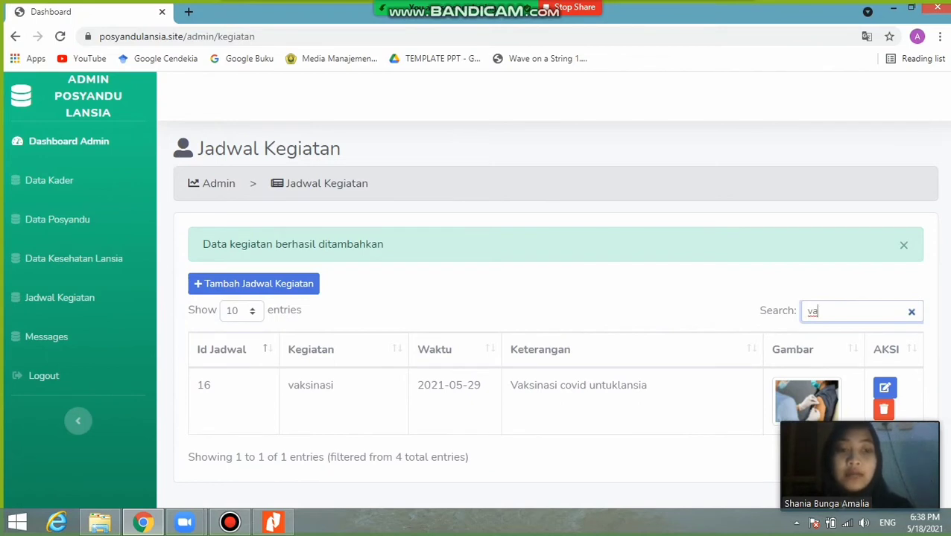
{"action": "type", "text": "k"}
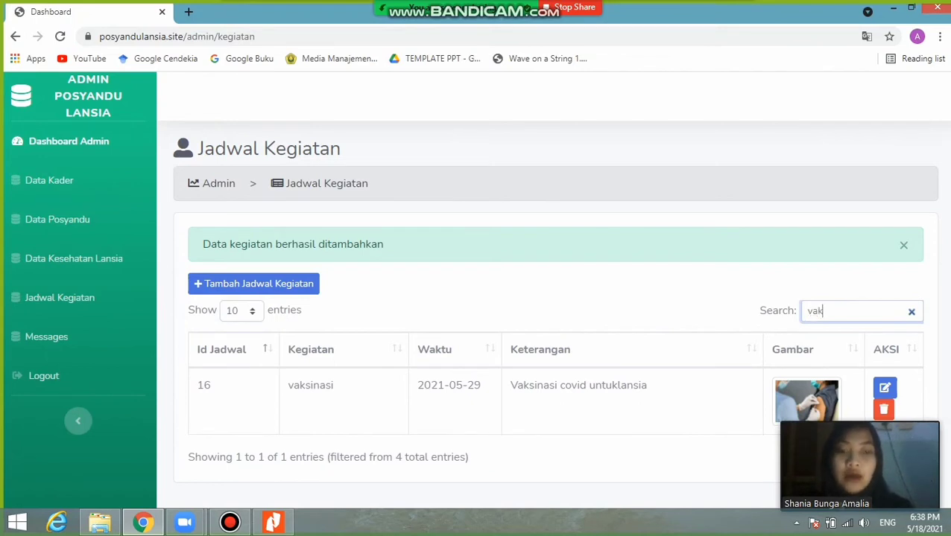
{"action": "type", "text": "sinasi"}
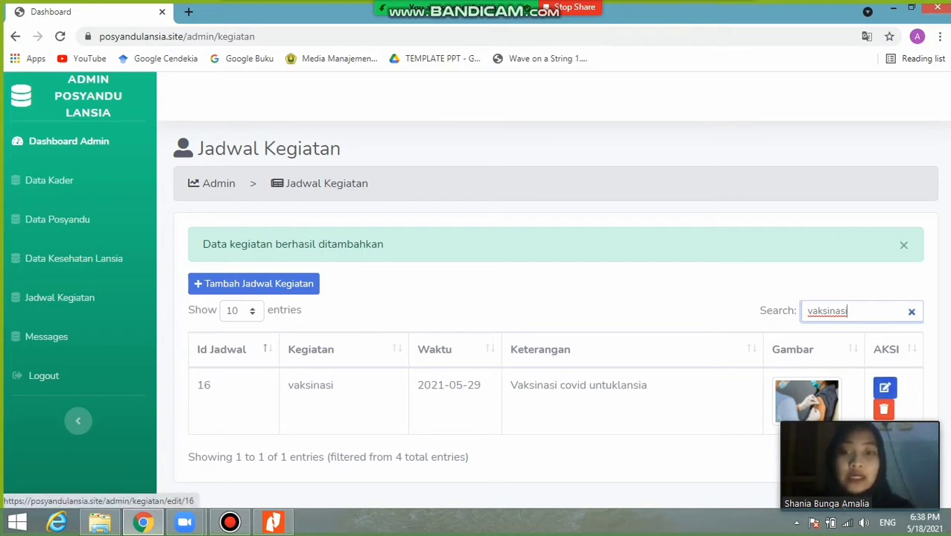
{"action": "left_click", "coordinate": [884, 387]}
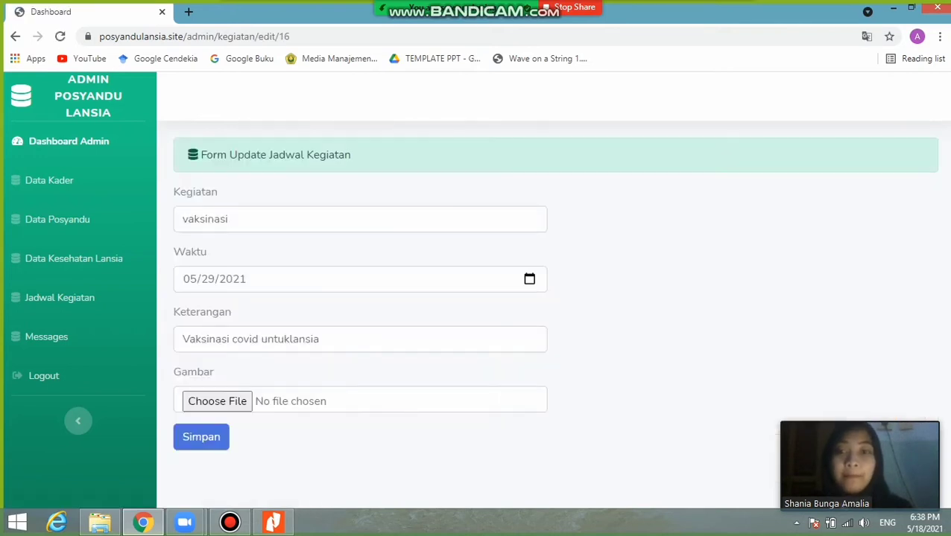
- Append 'covid-19' to the activity name, making 'vaksinasi covid-19', and save it
{"action": "left_click", "coordinate": [229, 219]}
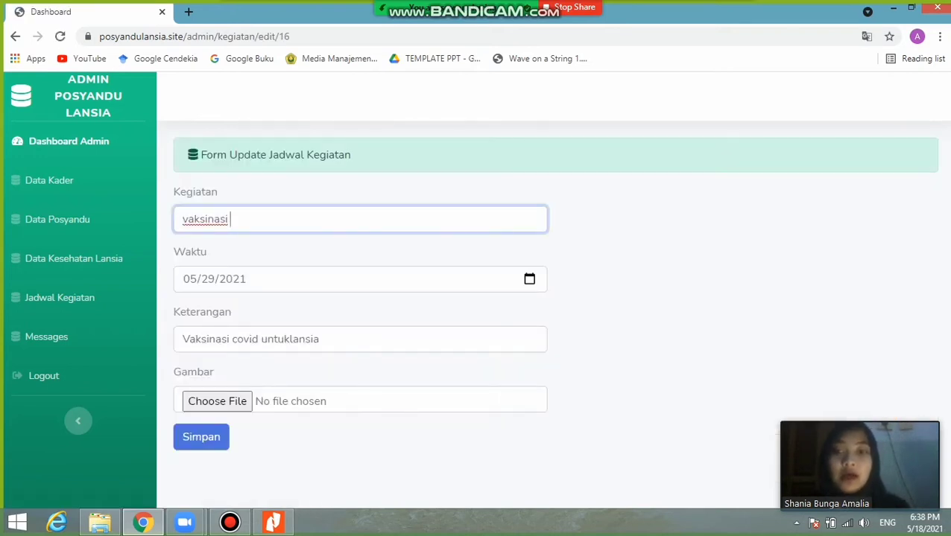
{"action": "type", "text": "covid"}
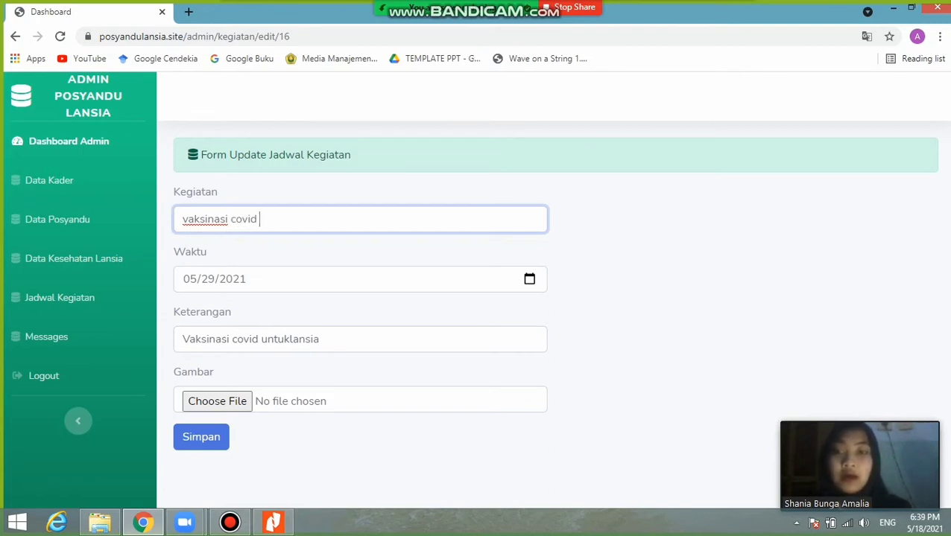
{"action": "type", "text": "-19"}
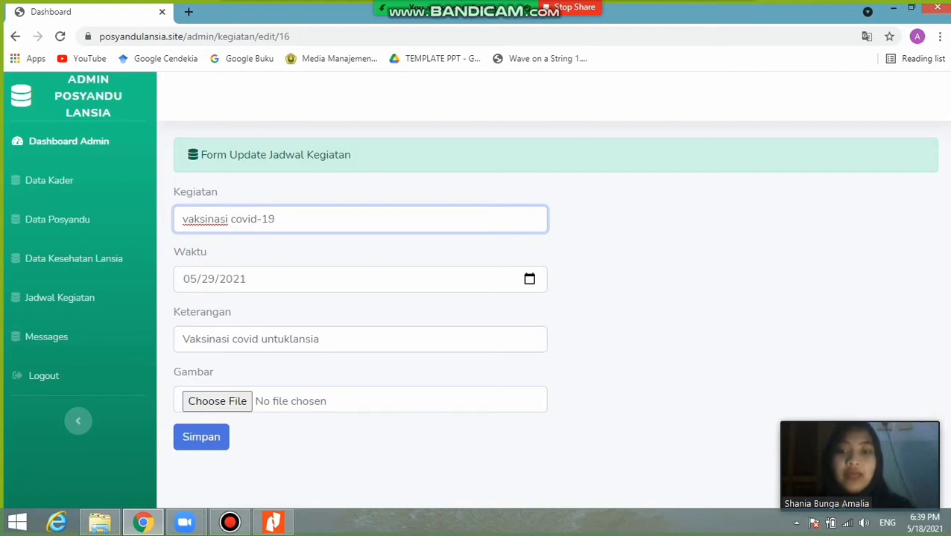
{"action": "left_click", "coordinate": [201, 437]}
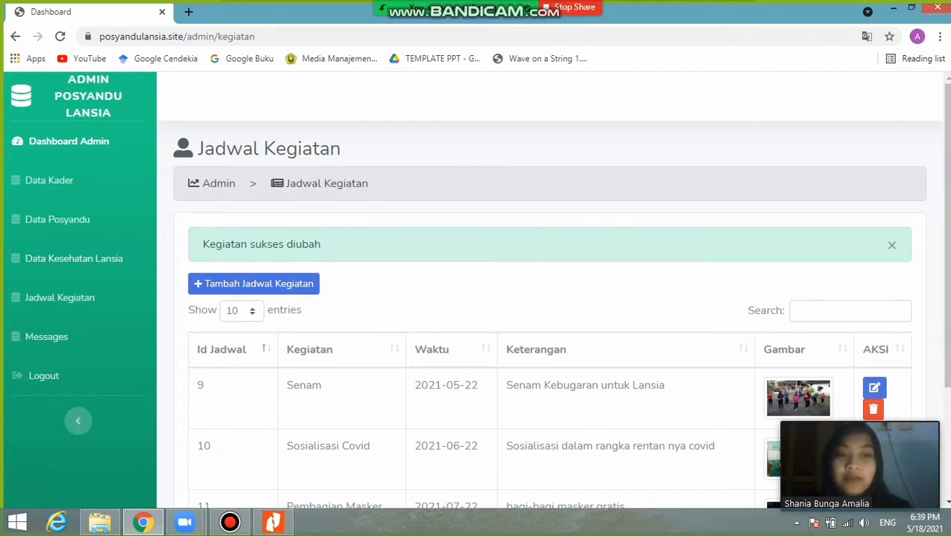
- Search 'vaksinasi' and request deletion of the vaksinasi covid-19 entry, ID 16
{"action": "left_click", "coordinate": [849, 310]}
{"action": "type", "text": "vaksina"}
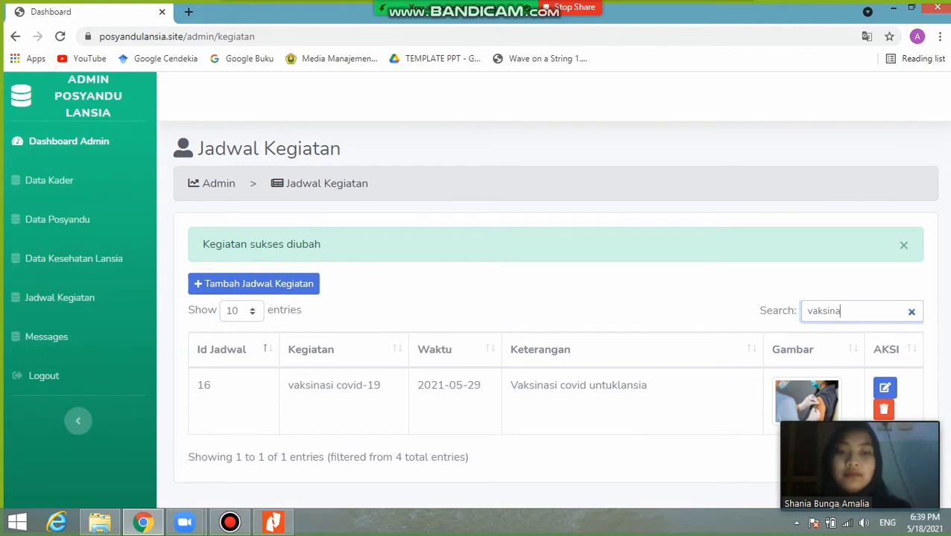
{"action": "type", "text": "si"}
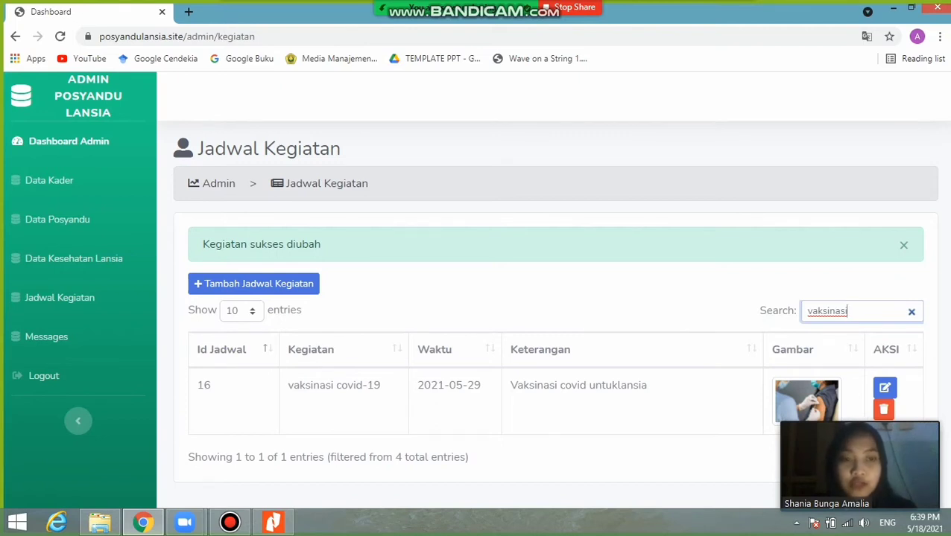
{"action": "left_click", "coordinate": [884, 409]}
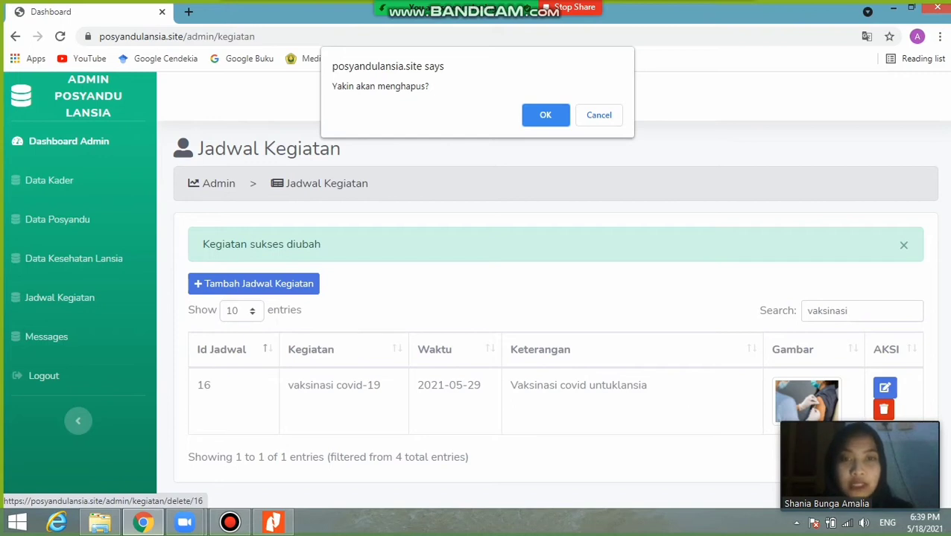
- Confirm the deletion, check a 'vaksinasi' search, then clear it and dismiss the success alert
{"action": "left_click", "coordinate": [545, 115]}
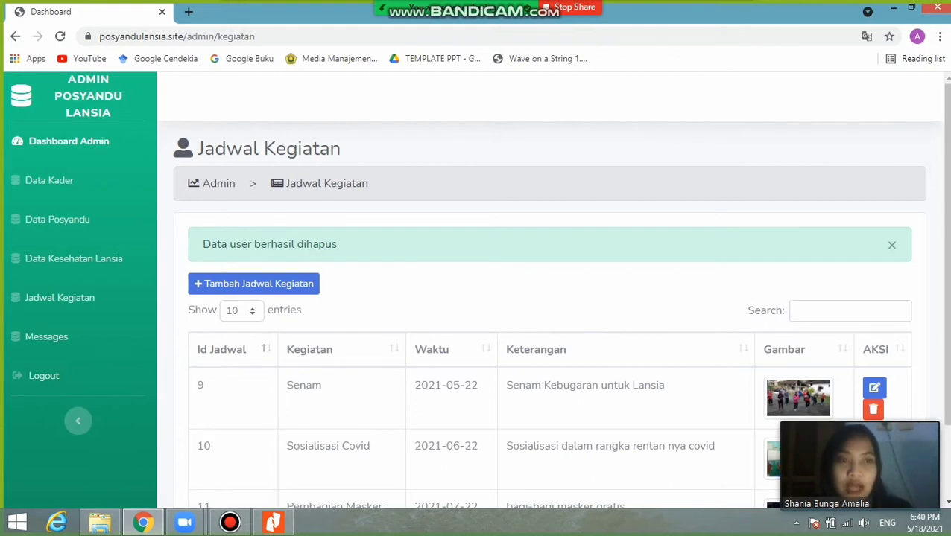
{"action": "left_click", "coordinate": [850, 311]}
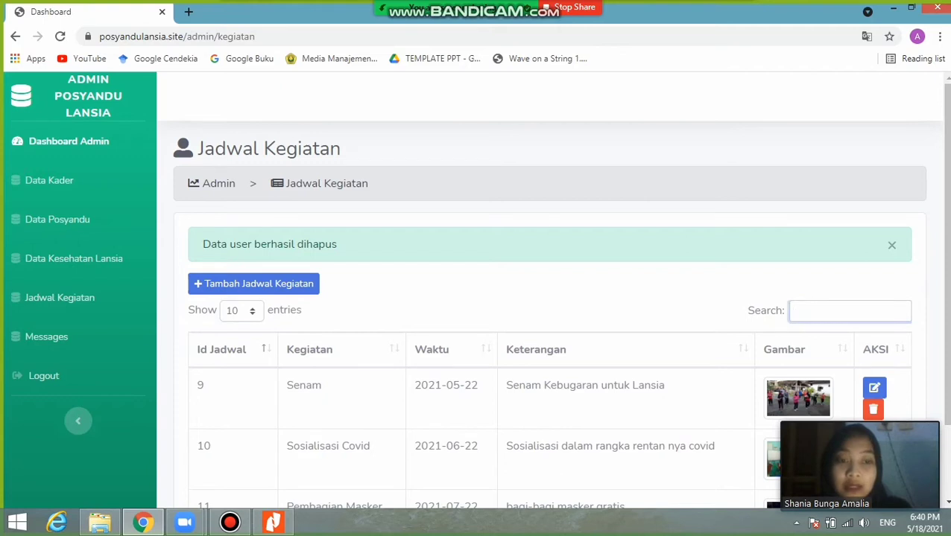
{"action": "type", "text": "vaksin"}
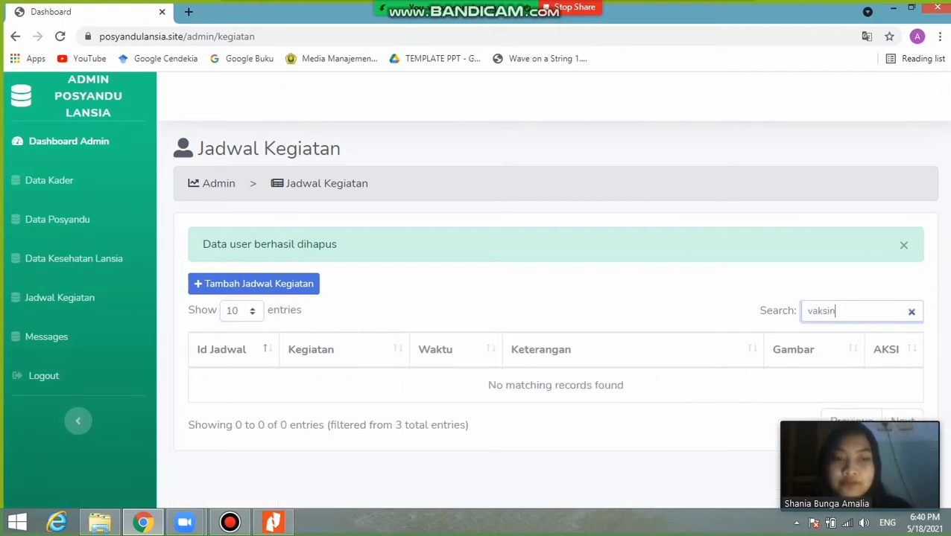
{"action": "type", "text": "asi"}
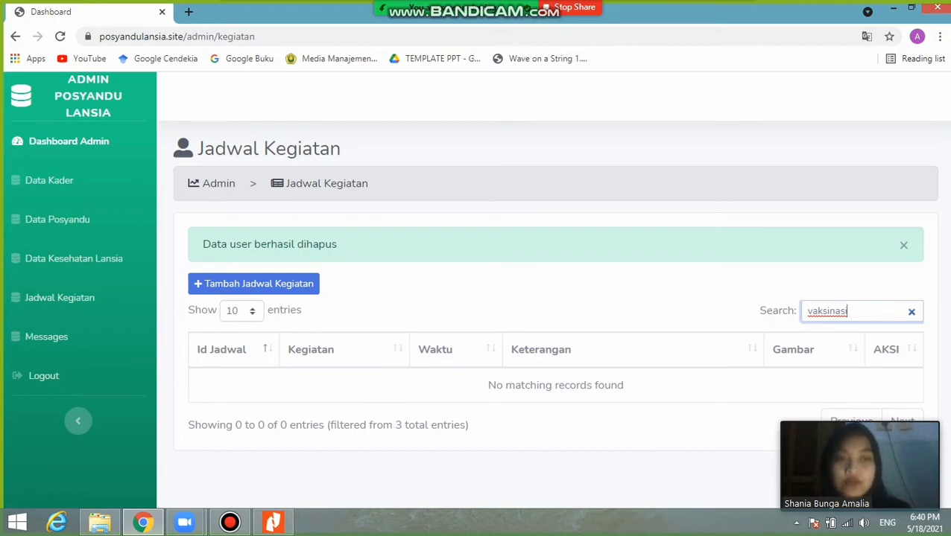
{"action": "key", "text": "BackSpace"}
{"action": "key", "text": "BackSpace"}
{"action": "key", "text": "BackSpace"}
{"action": "key", "text": "BackSpace"}
{"action": "key", "text": "BackSpace"}
{"action": "key", "text": "BackSpace"}
{"action": "key", "text": "BackSpace"}
{"action": "key", "text": "BackSpace"}
{"action": "key", "text": "BackSpace"}
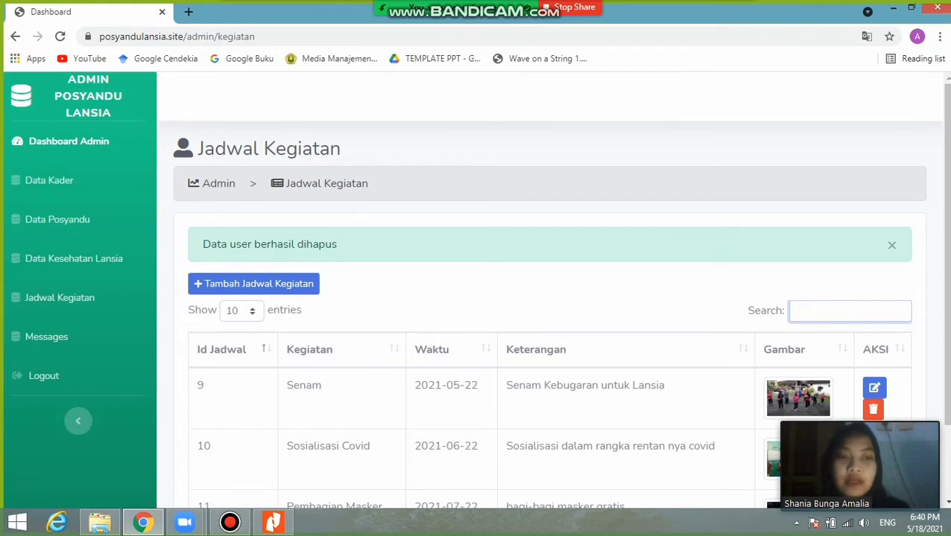
{"action": "left_click", "coordinate": [891, 244]}
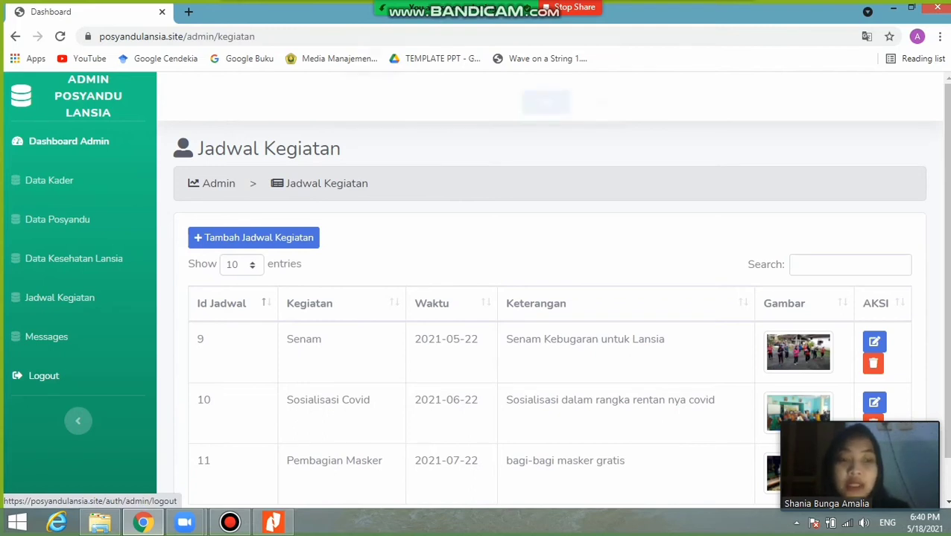
- Log out of the admin panel and try signing in as nakes, which fails
{"action": "left_click", "coordinate": [43, 376]}
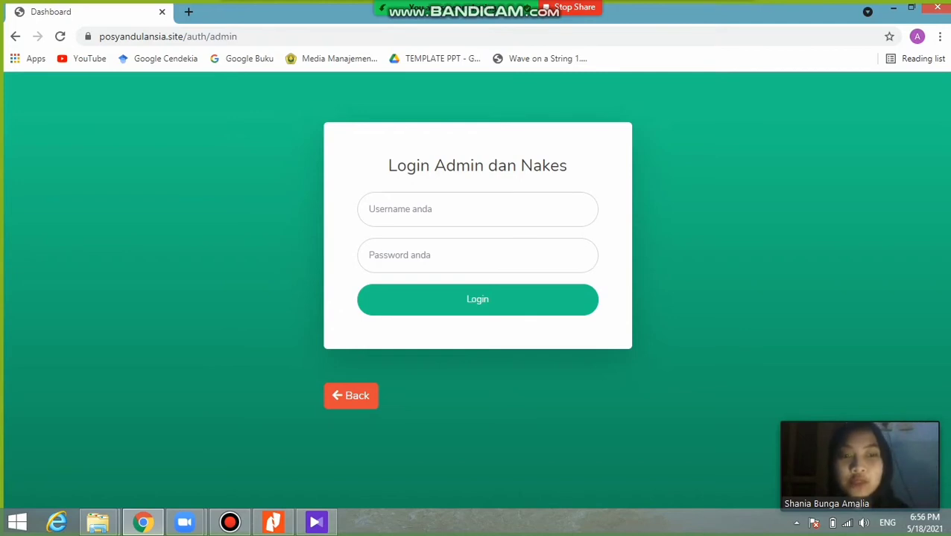
{"action": "left_click", "coordinate": [477, 209]}
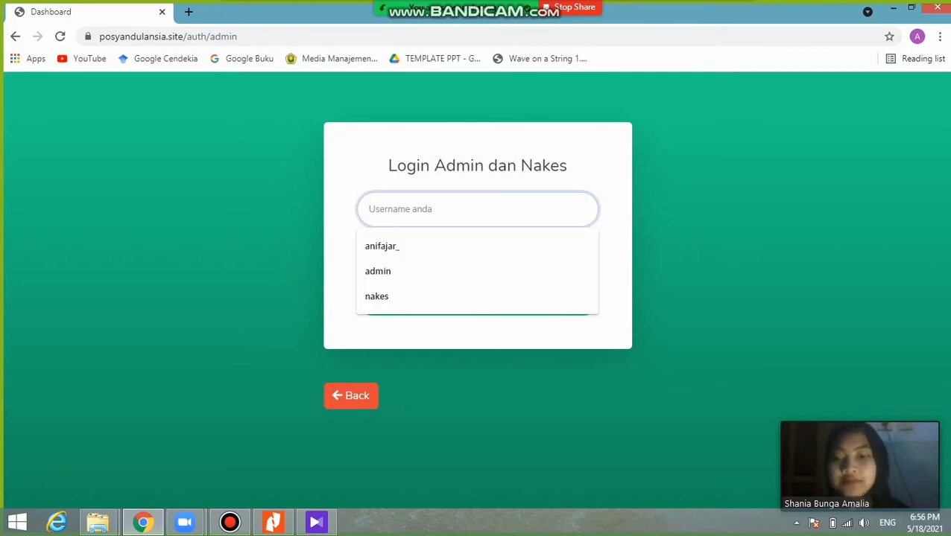
{"action": "type", "text": "nakes"}
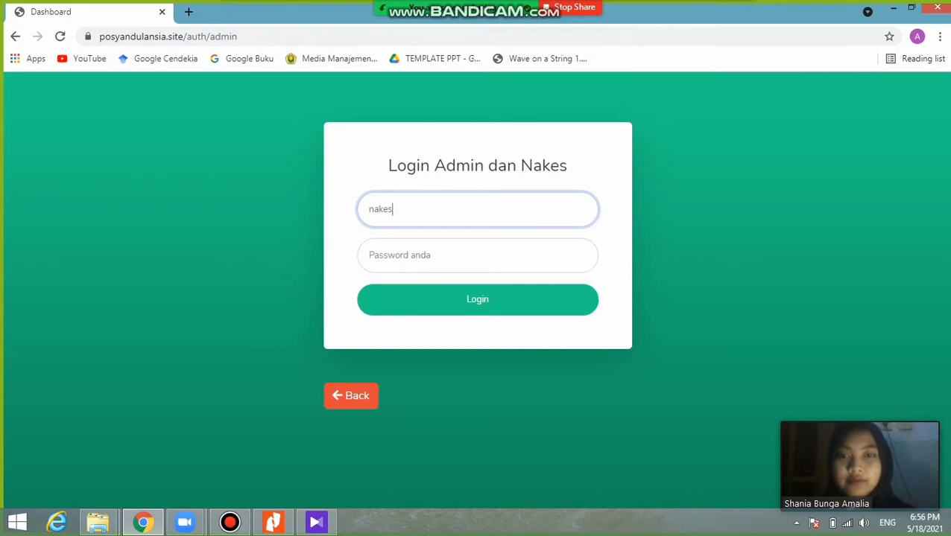
{"action": "key", "text": "Tab"}
{"action": "type", "text": "123"}
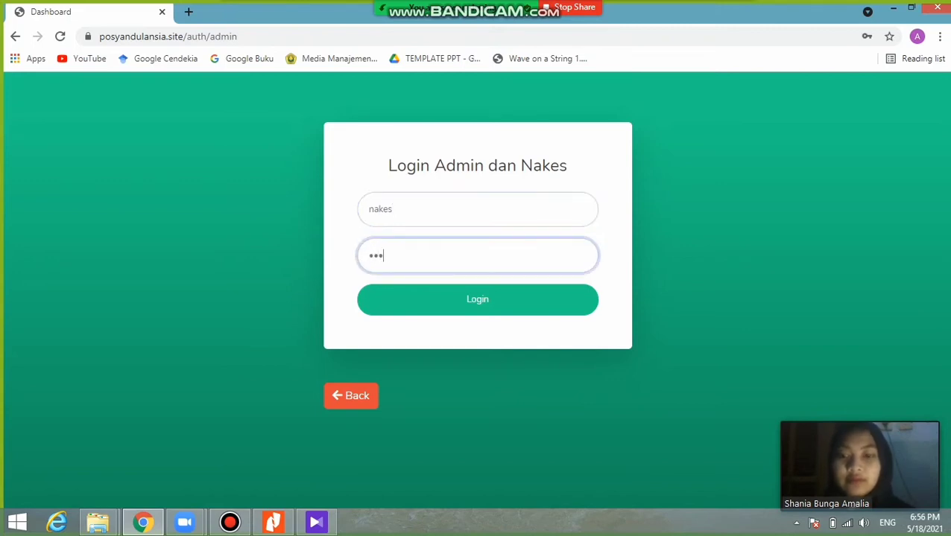
{"action": "type", "text": "4567"}
{"action": "key", "text": "Return"}
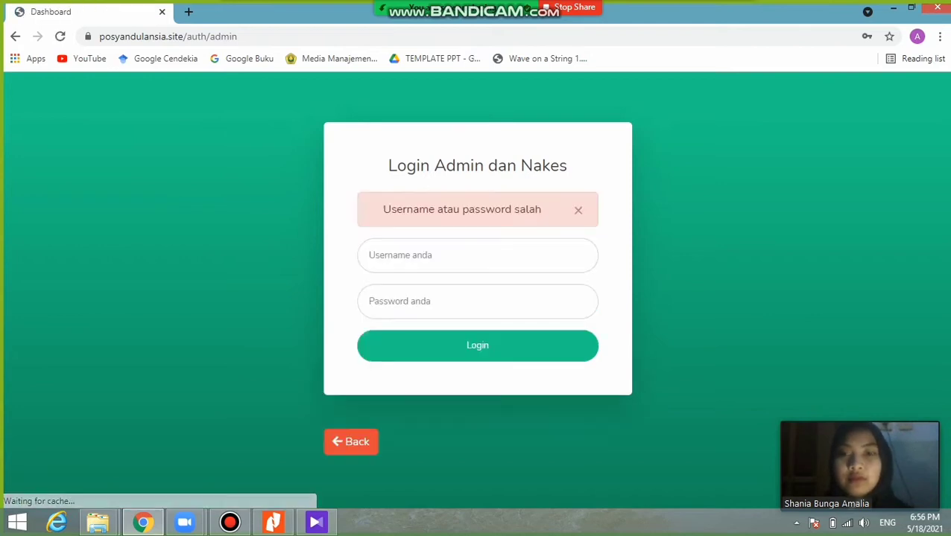
- Re-enter the nakes username with the corrected password to reach the Nakes dashboard
{"action": "left_click", "coordinate": [402, 255]}
{"action": "type", "text": "n"}
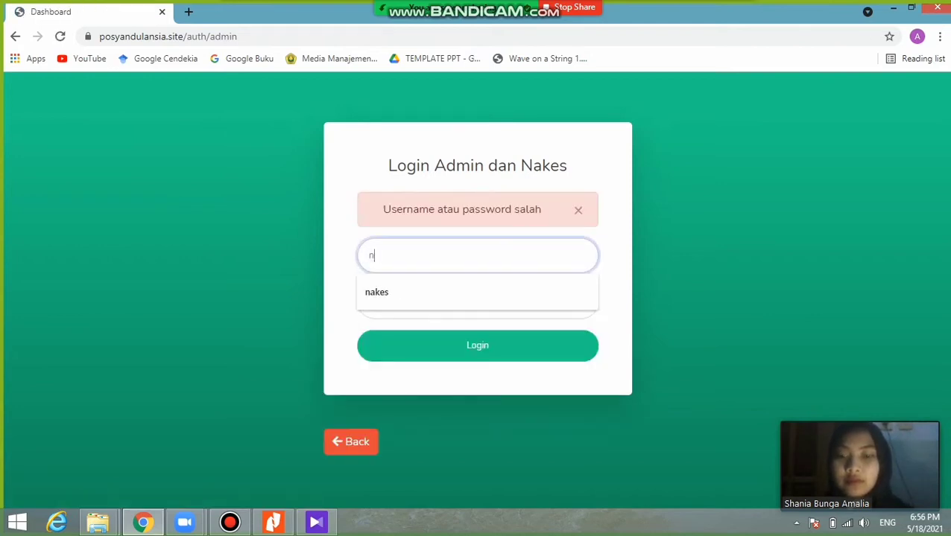
{"action": "type", "text": "akes"}
{"action": "key", "text": "Tab"}
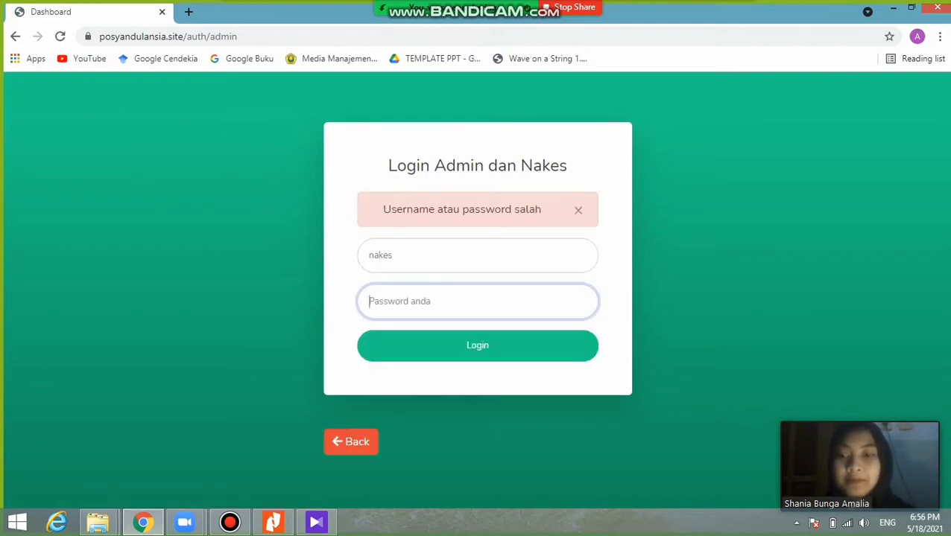
{"action": "type", "text": "123456"}
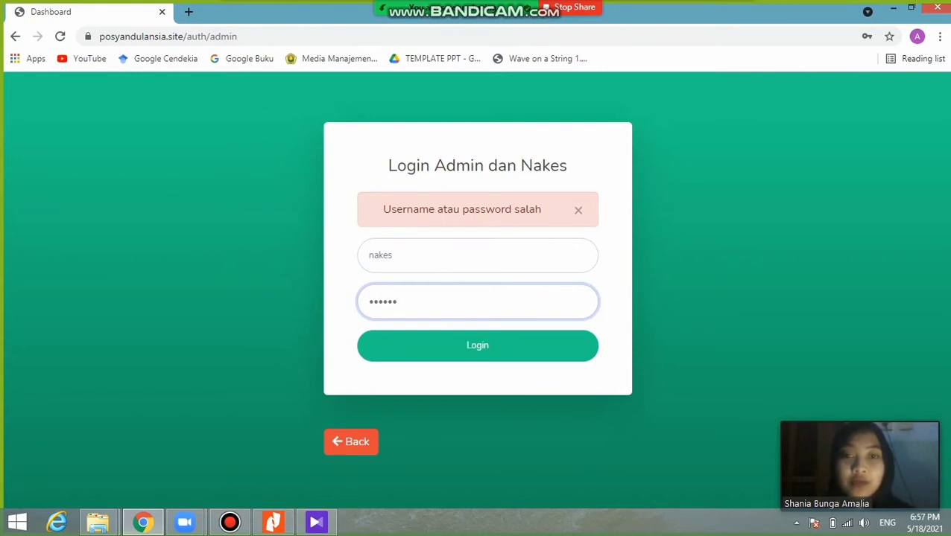
{"action": "key", "text": "Return"}
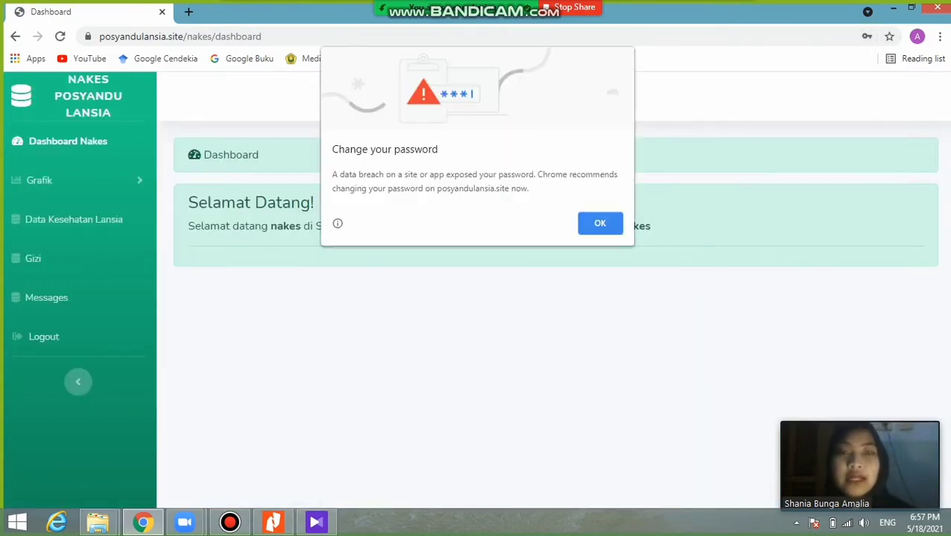
- Dismiss Chrome's password breach warning and go to the Gizi nutrition list
{"action": "left_click", "coordinate": [605, 219]}
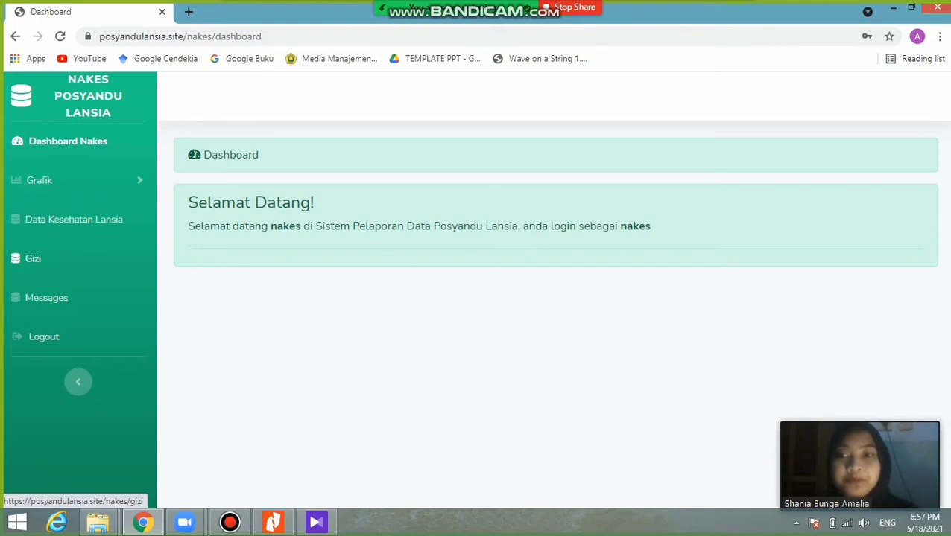
{"action": "left_click", "coordinate": [33, 259]}
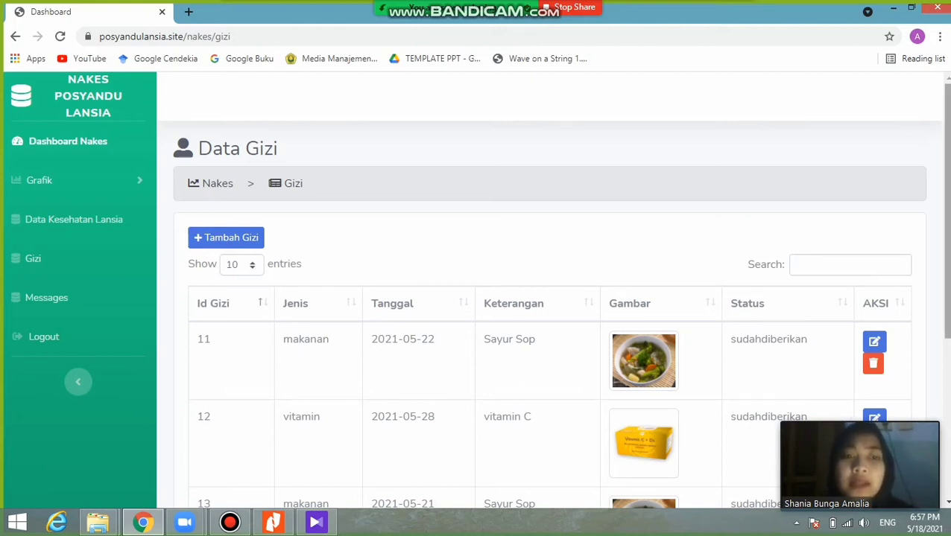
{"action": "scroll", "coordinate": [479, 290], "scroll_direction": "down", "scroll_amount": 4}
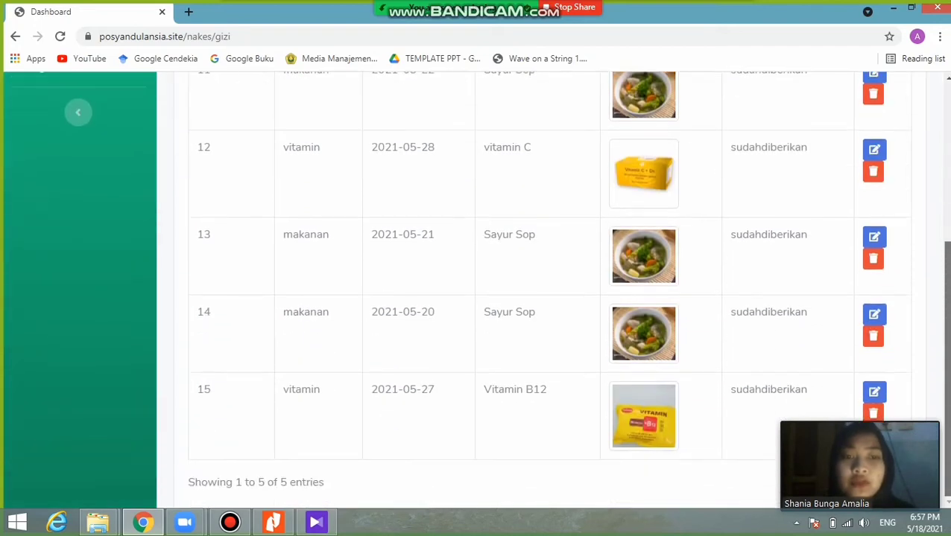
{"action": "scroll", "coordinate": [479, 290], "scroll_direction": "up", "scroll_amount": 4}
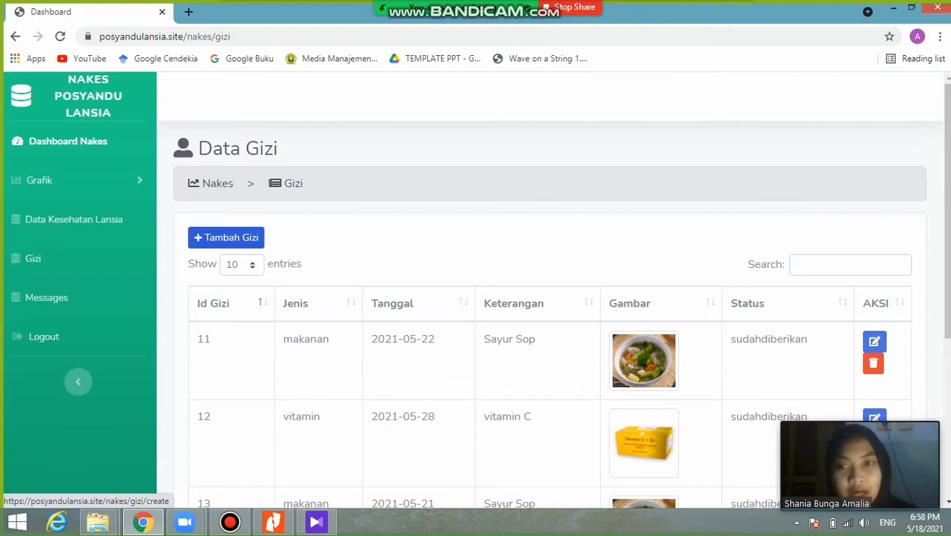
- Start a new gizi entry with Id Posyandu 15, type Makanan, dated 29 May 2021
{"action": "left_click", "coordinate": [225, 237]}
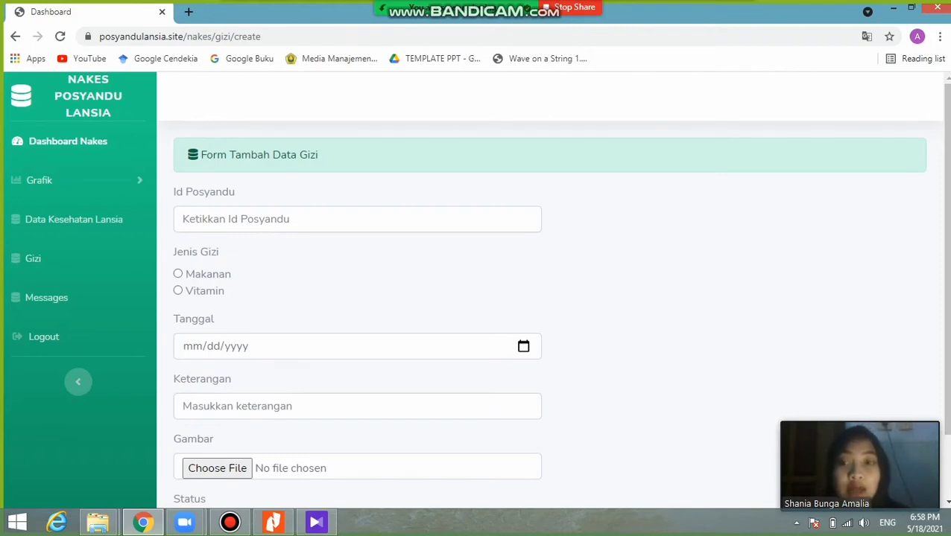
{"action": "left_click", "coordinate": [357, 219]}
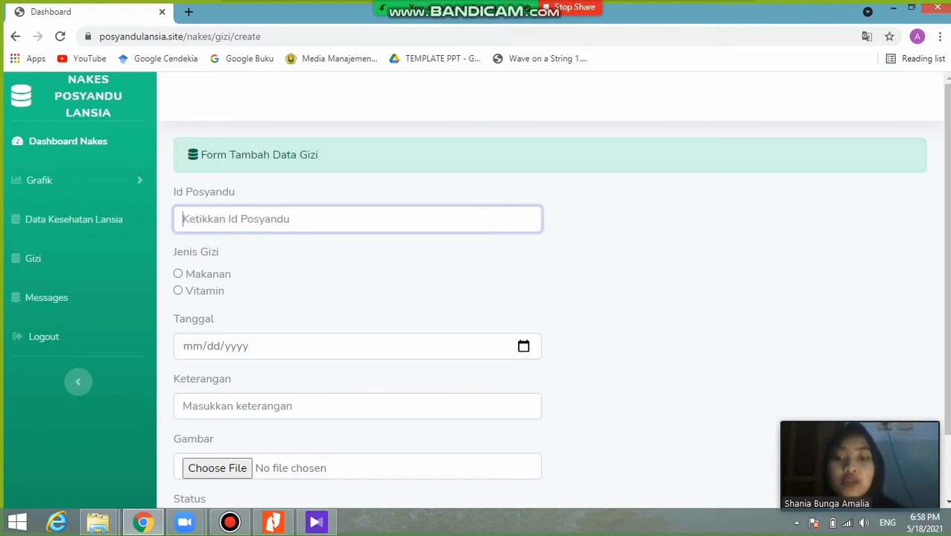
{"action": "type", "text": "15"}
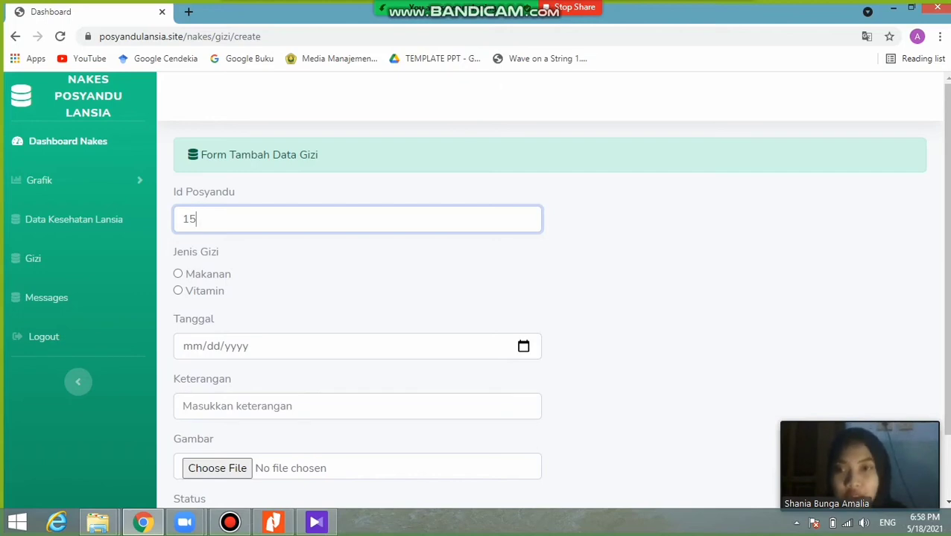
{"action": "left_click", "coordinate": [178, 274]}
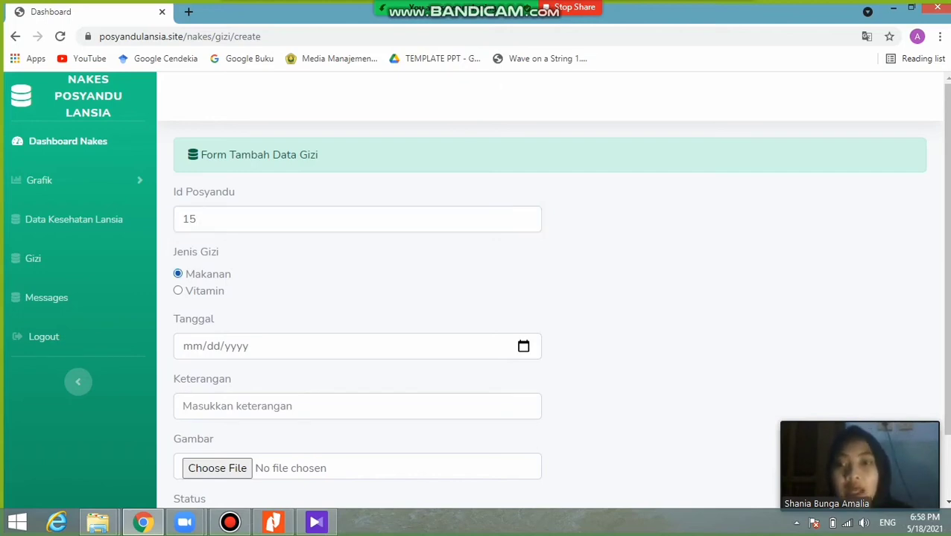
{"action": "left_click", "coordinate": [523, 346]}
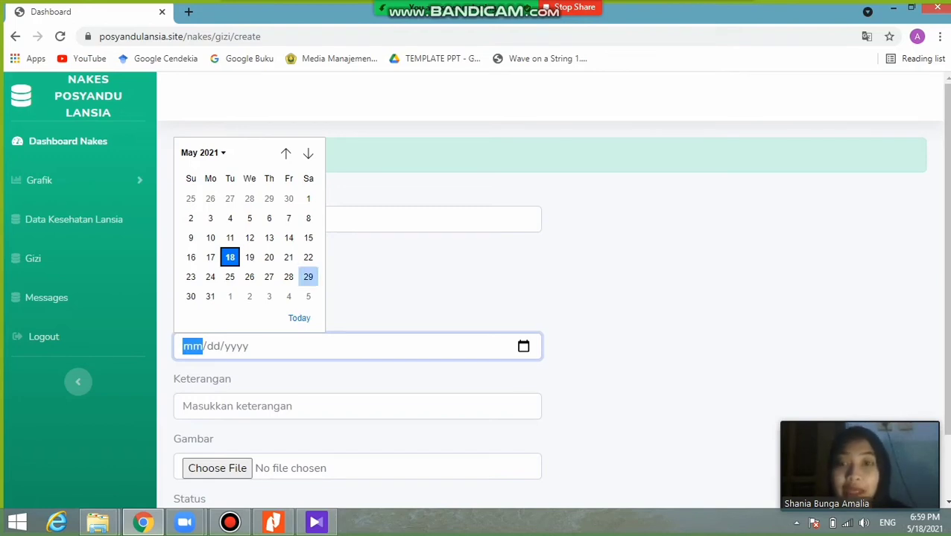
{"action": "left_click", "coordinate": [308, 277]}
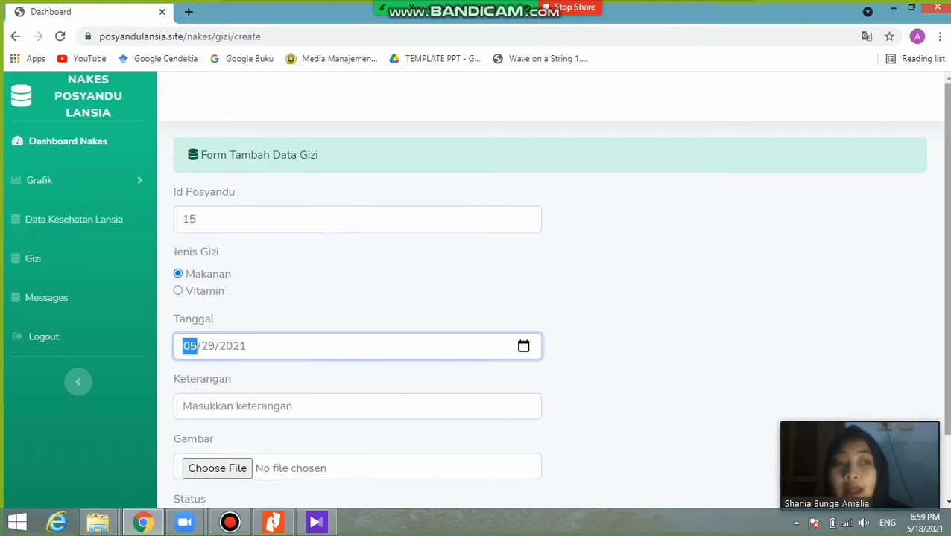
{"action": "left_click_drag", "start_coordinate": [947, 253], "coordinate": [947, 316]}
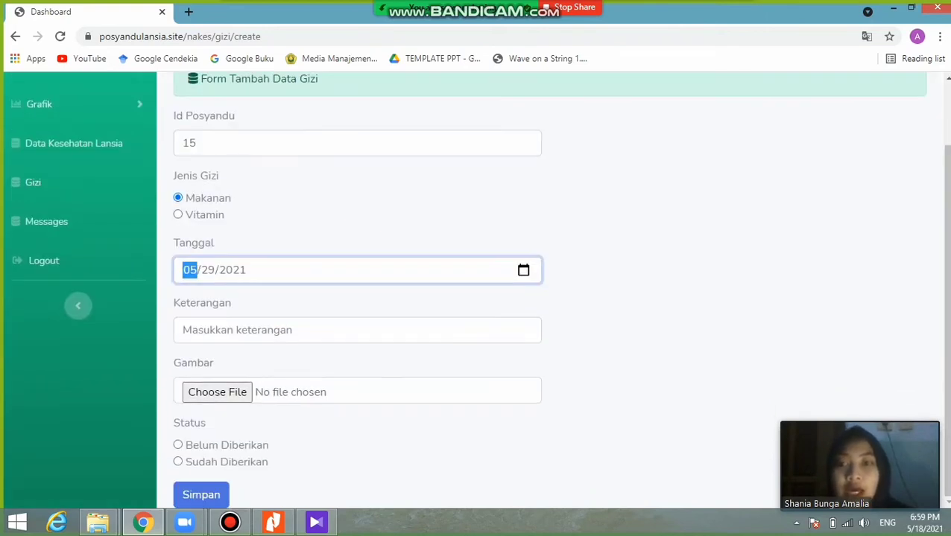
- Describe the entry as 'susu untuk lansia' and attach susu.jpg as its image
{"action": "left_click", "coordinate": [313, 330]}
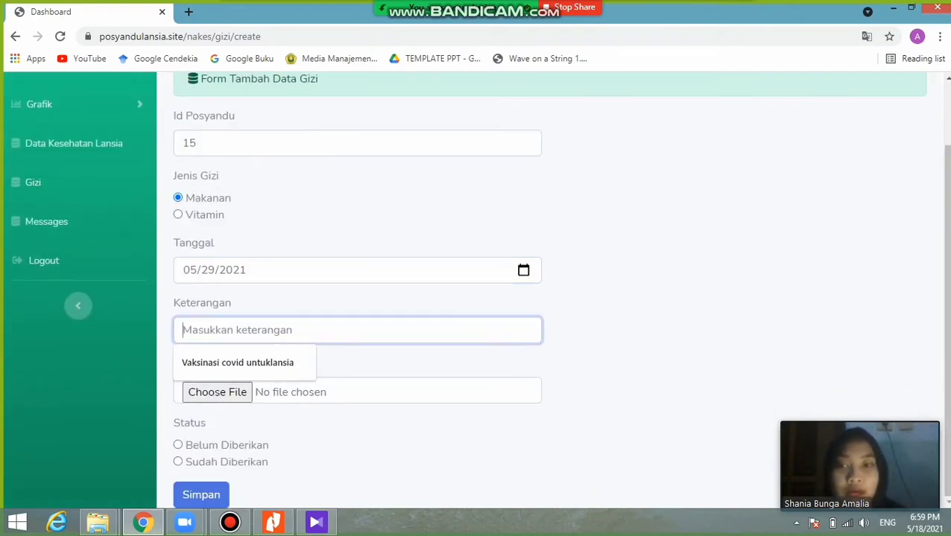
{"action": "type", "text": "sus"}
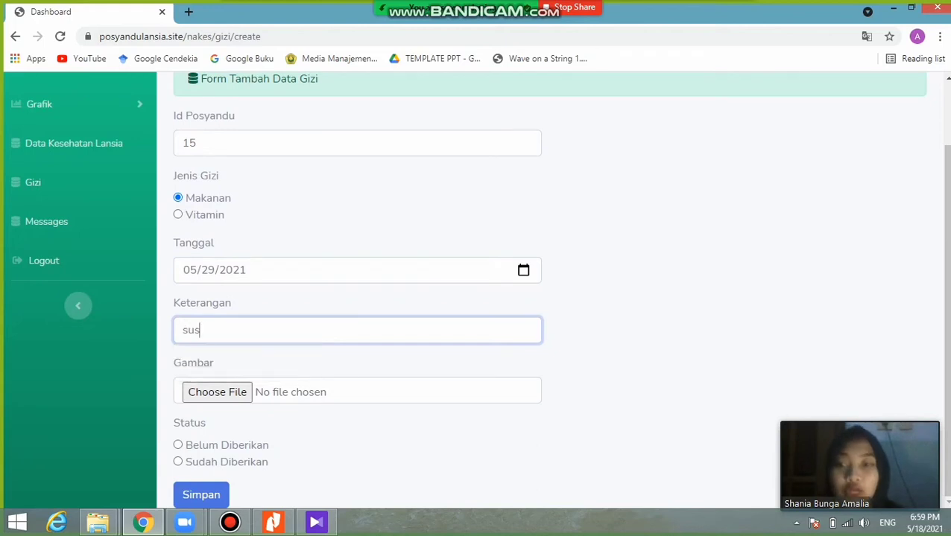
{"action": "type", "text": "u "}
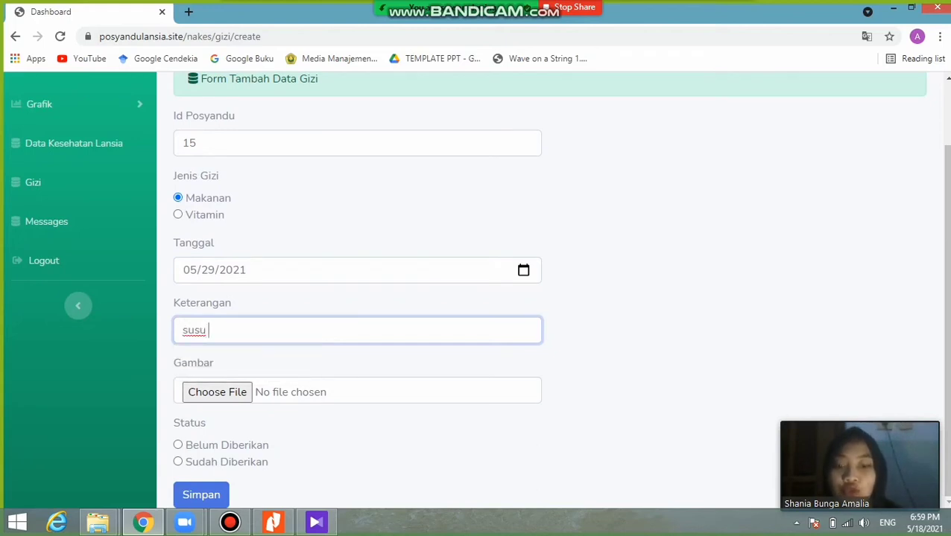
{"action": "type", "text": "untuk lansia"}
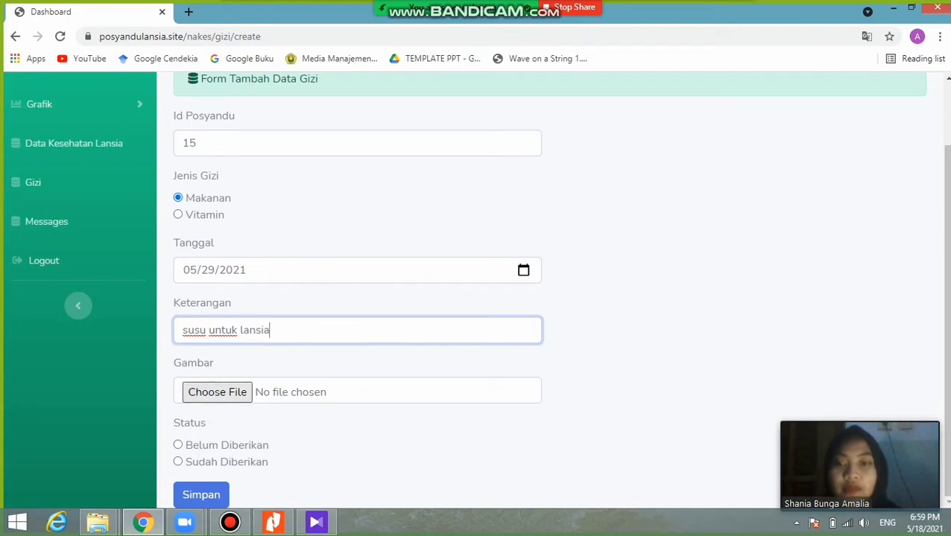
{"action": "key", "text": "Tab"}
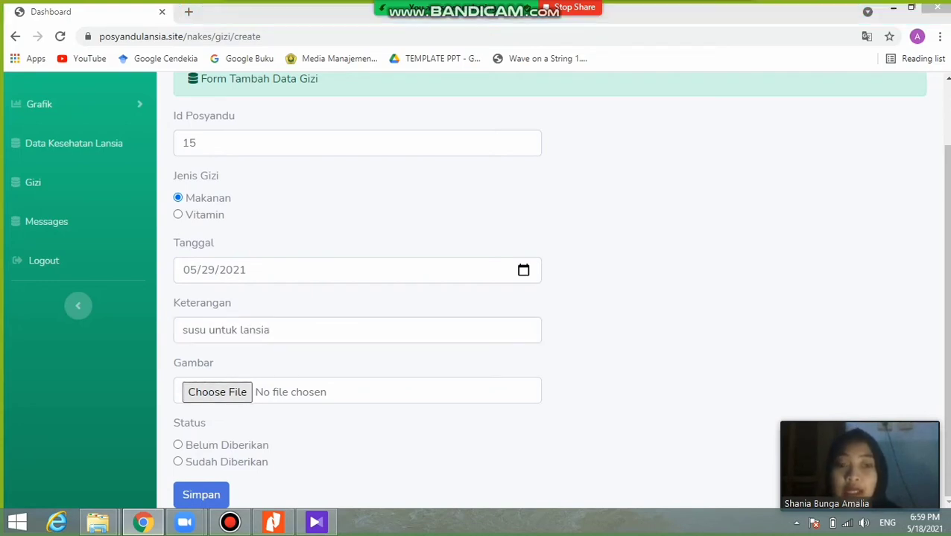
{"action": "key", "text": "space"}
{"action": "type", "text": "susu"}
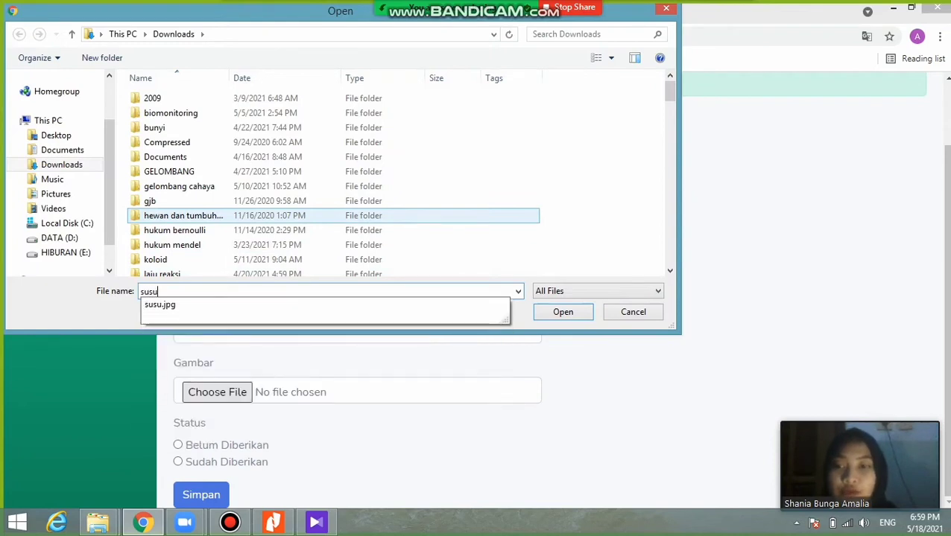
{"action": "key", "text": "Down"}
{"action": "key", "text": "Return"}
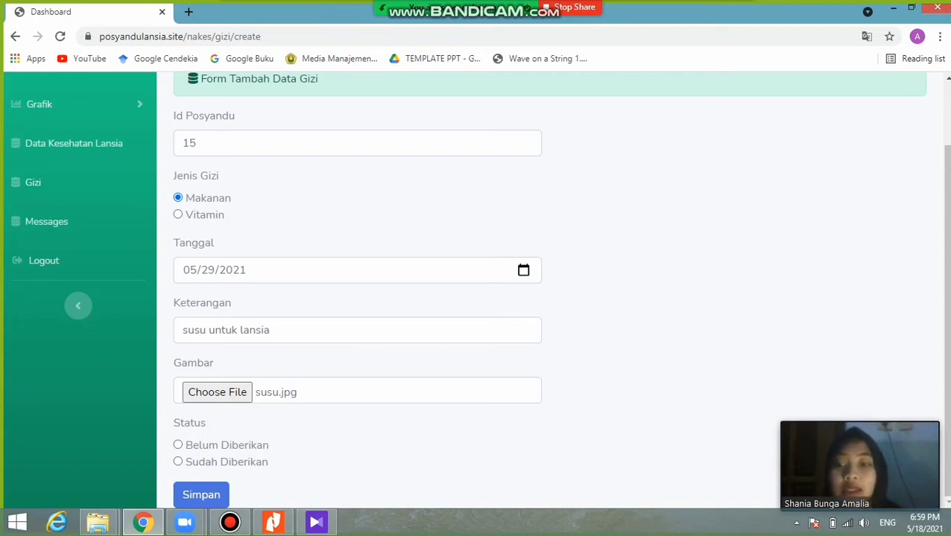
- Set the status to Belum Diberikan and save the entry
{"action": "left_click", "coordinate": [177, 462]}
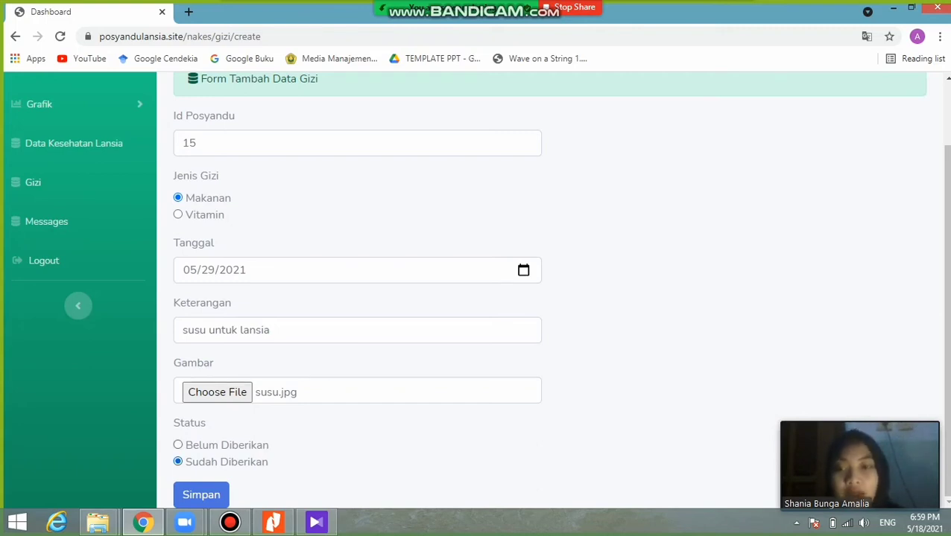
{"action": "left_click", "coordinate": [177, 445]}
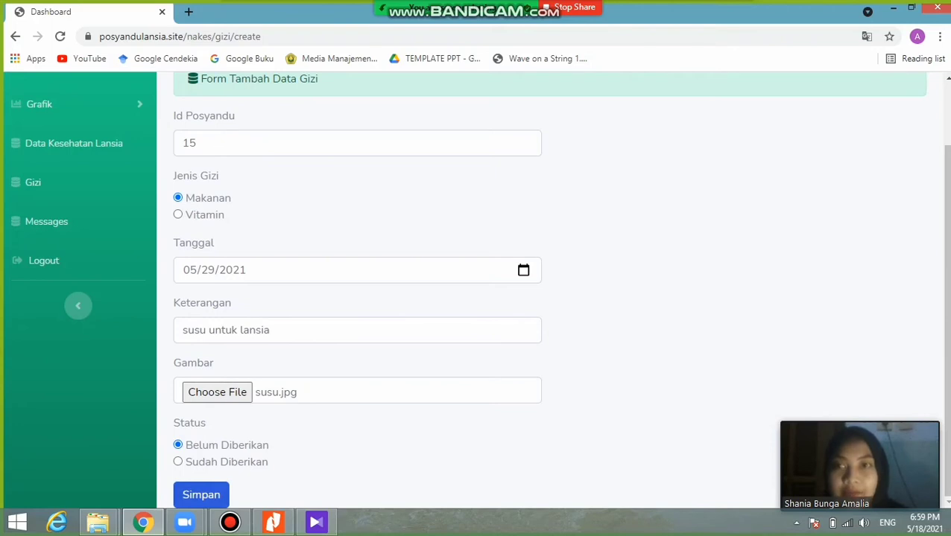
{"action": "left_click", "coordinate": [201, 495]}
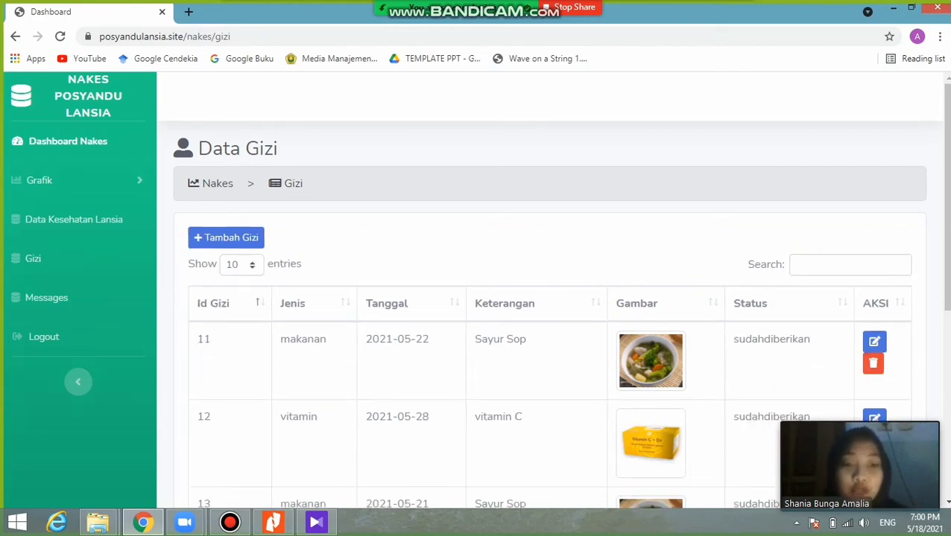
- Search the gizi records for 'susu' and edit entry 18
{"action": "left_click", "coordinate": [849, 265]}
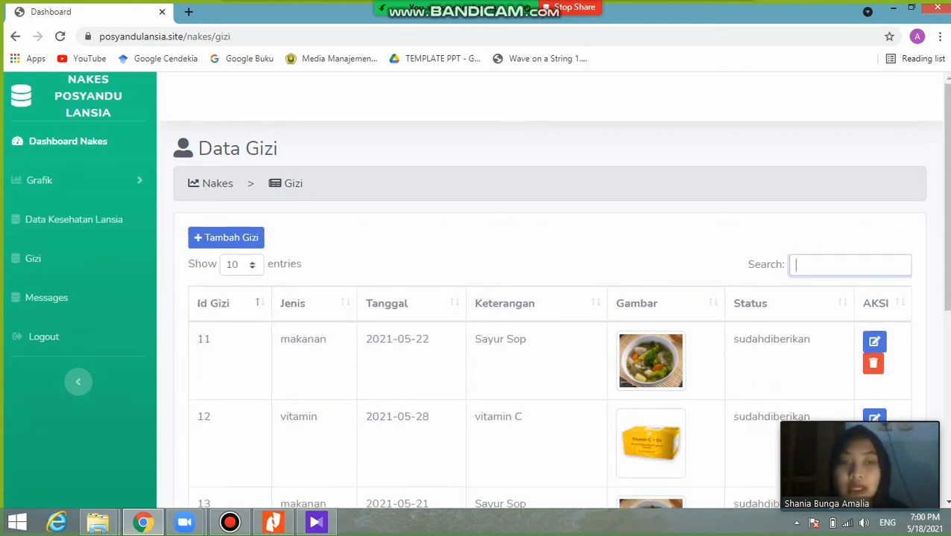
{"action": "type", "text": "susu"}
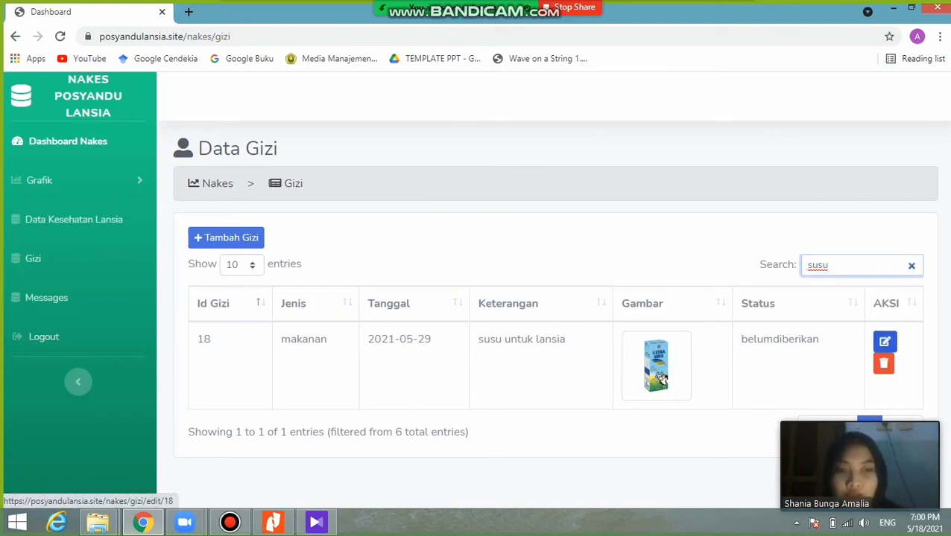
{"action": "left_click", "coordinate": [884, 341]}
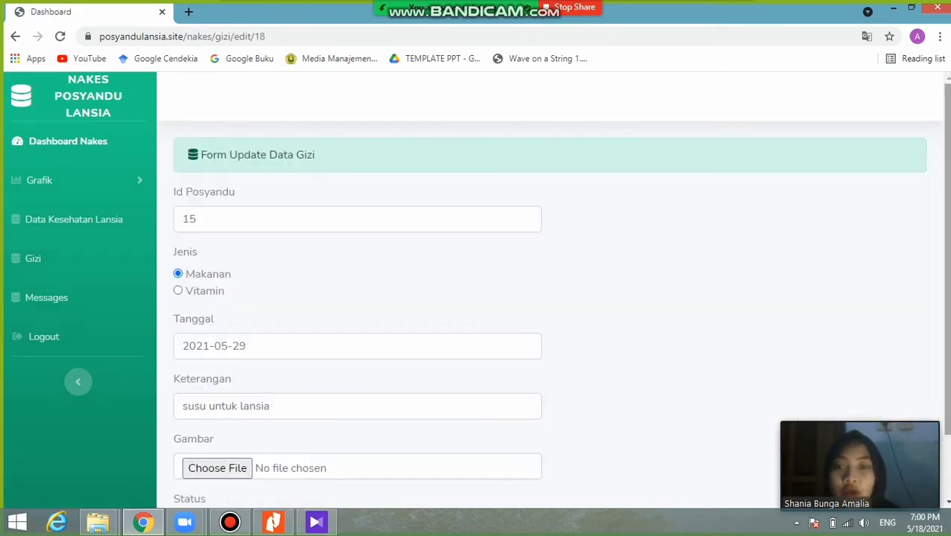
- Mark entry 18 as Sudah Diberikan and save it
{"action": "scroll", "coordinate": [551, 291], "scroll_direction": "down", "scroll_amount": 1}
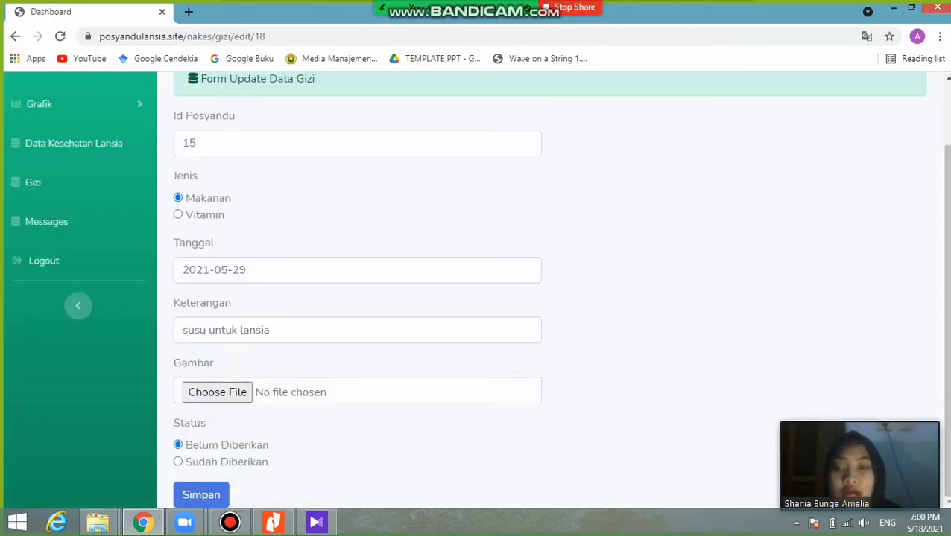
{"action": "left_click", "coordinate": [177, 462]}
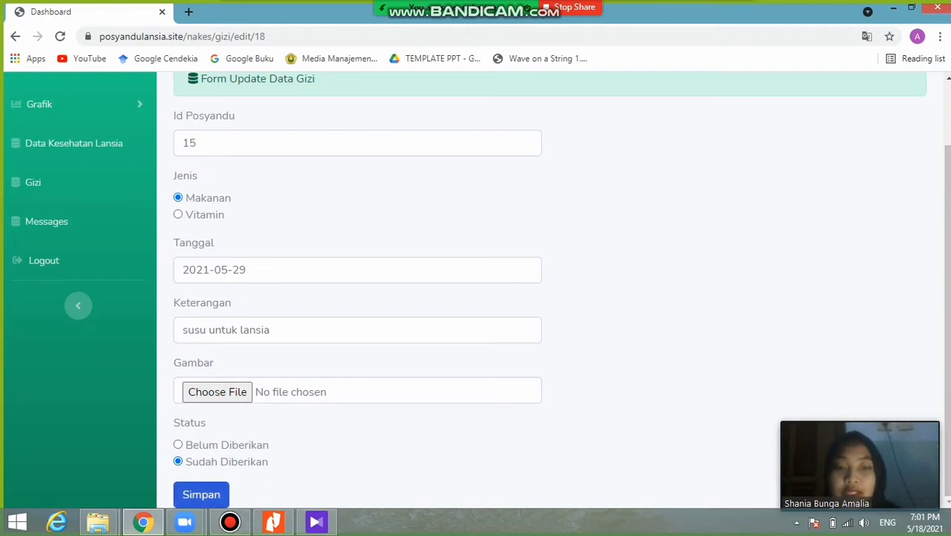
{"action": "left_click", "coordinate": [201, 494]}
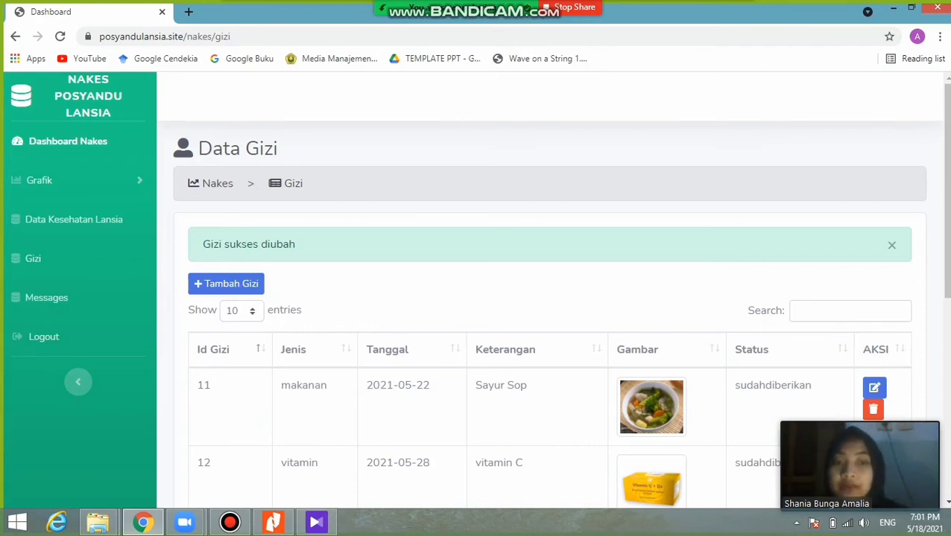
- Search for 'susu' and request deletion of entry 18, susu untuk lansia
{"action": "left_click", "coordinate": [849, 312]}
{"action": "type", "text": "susu"}
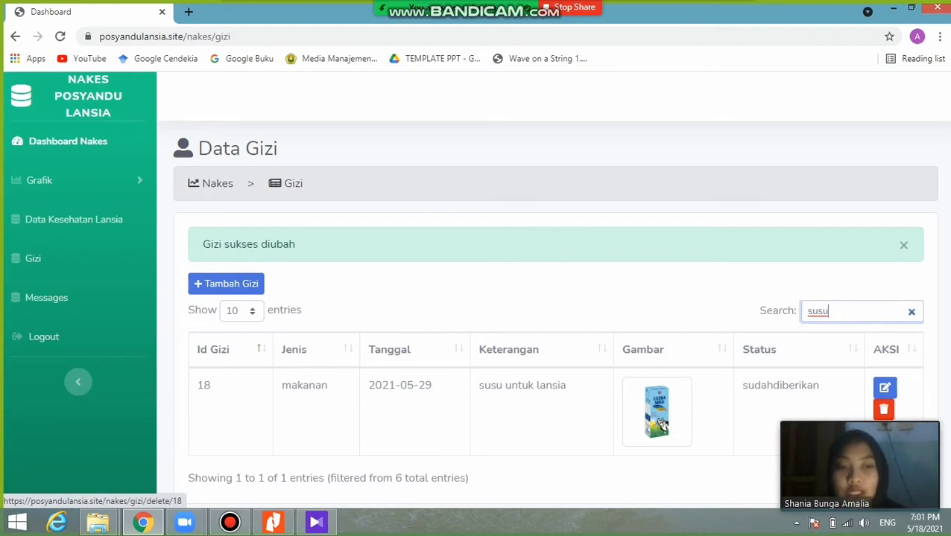
{"action": "left_click", "coordinate": [883, 409]}
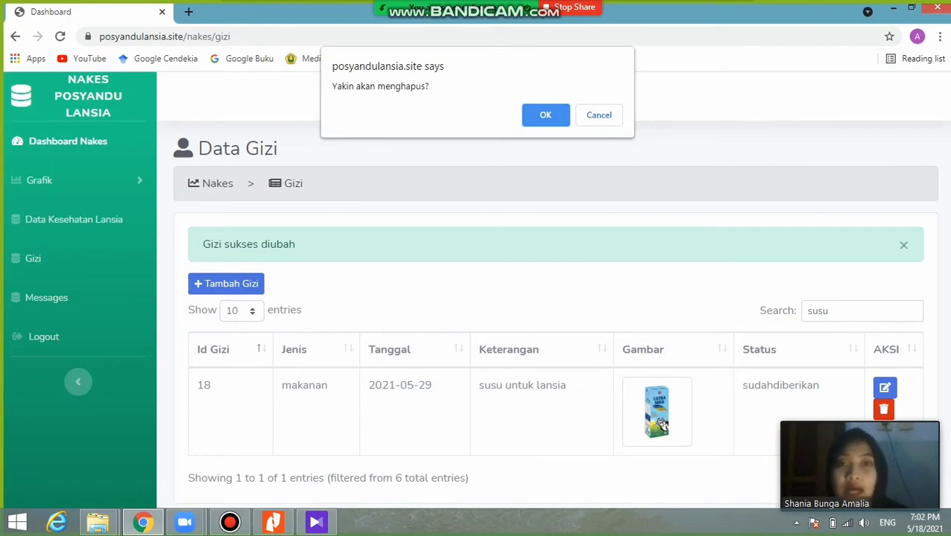
- Confirm the deletion, verify via a 'susu' search it's gone, then clear the search and alert
{"action": "key", "text": "Return"}
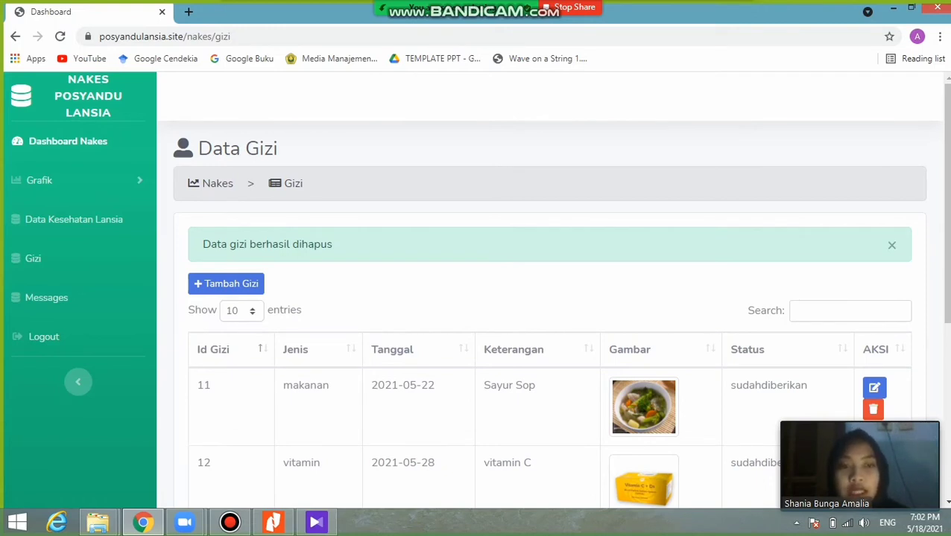
{"action": "left_click", "coordinate": [850, 312]}
{"action": "type", "text": "susu"}
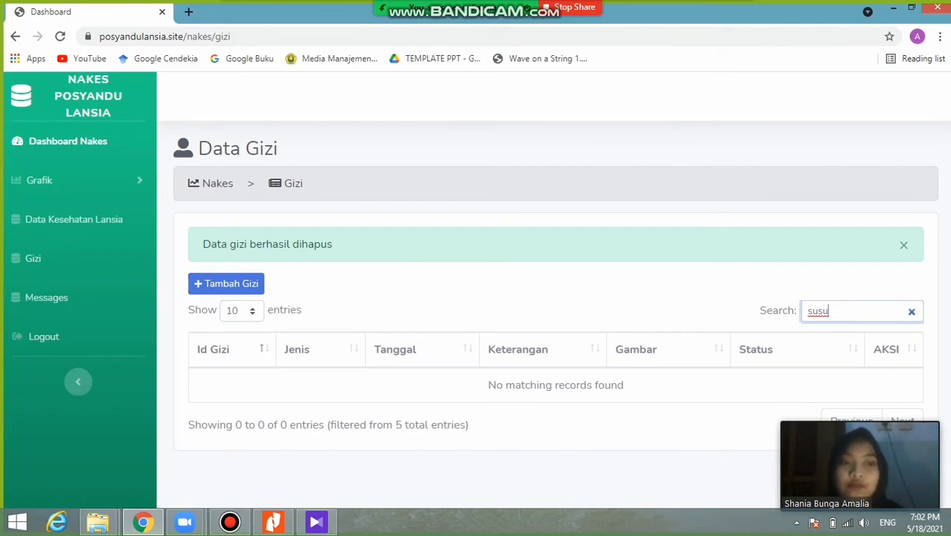
{"action": "key", "text": "BackSpace"}
{"action": "key", "text": "BackSpace"}
{"action": "key", "text": "BackSpace"}
{"action": "key", "text": "BackSpace"}
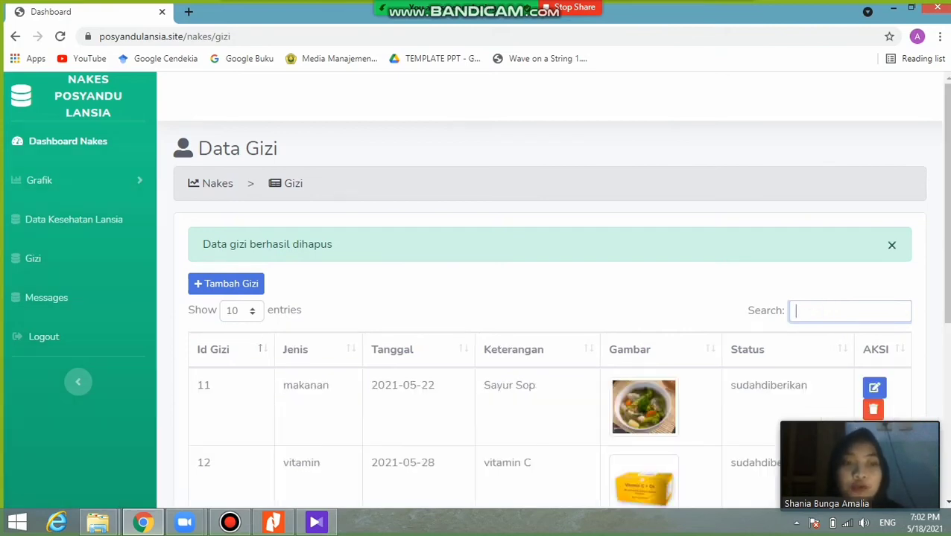
{"action": "left_click", "coordinate": [891, 245]}
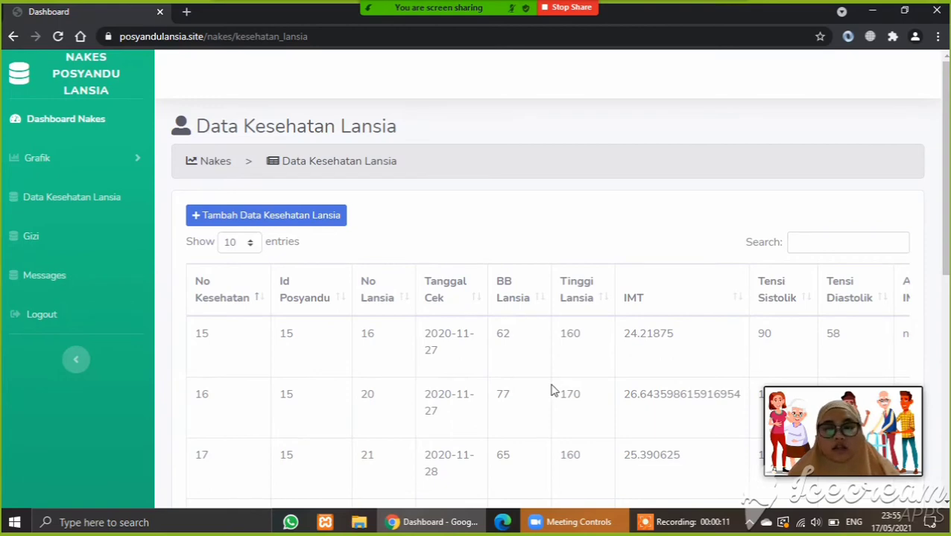
{"action": "left_click", "coordinate": [64, 207]}
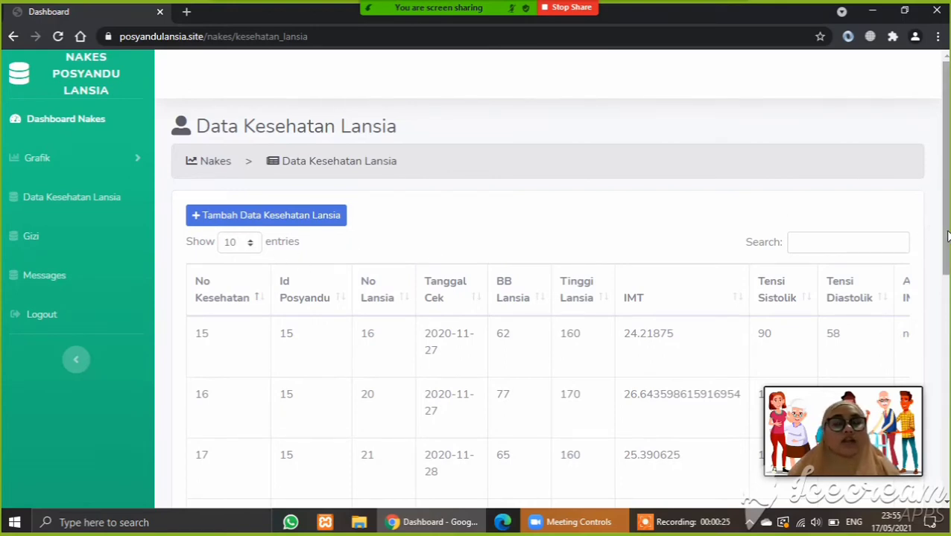
{"action": "left_click", "coordinate": [813, 241]}
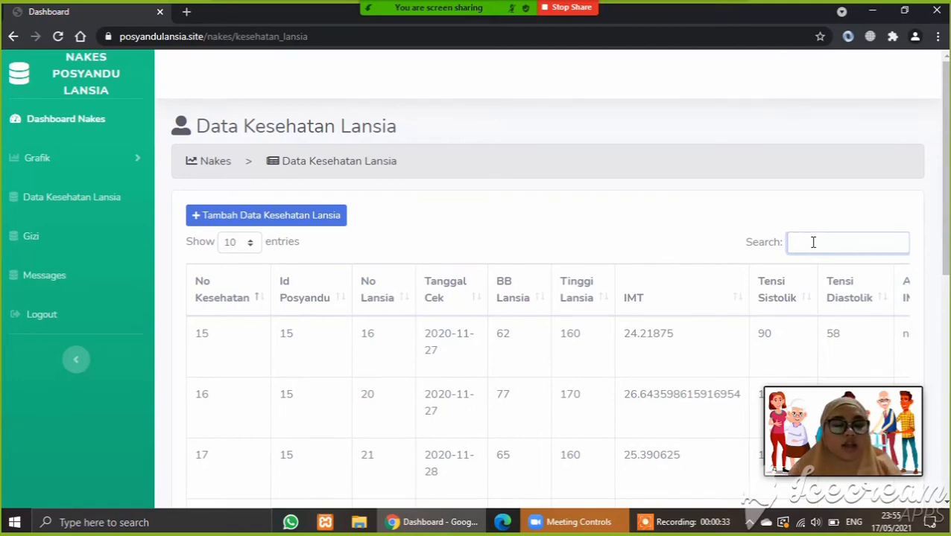
{"action": "type", "text": "hiperten"}
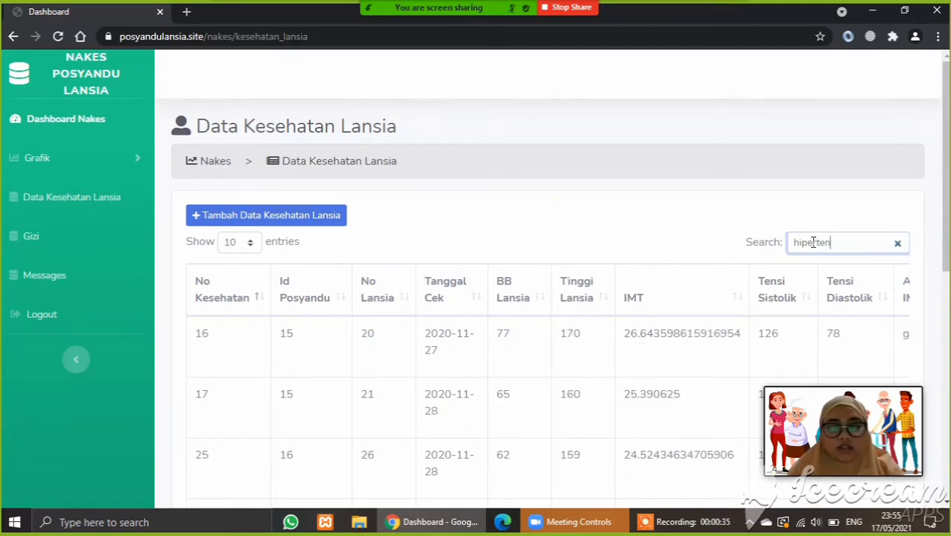
{"action": "type", "text": "si"}
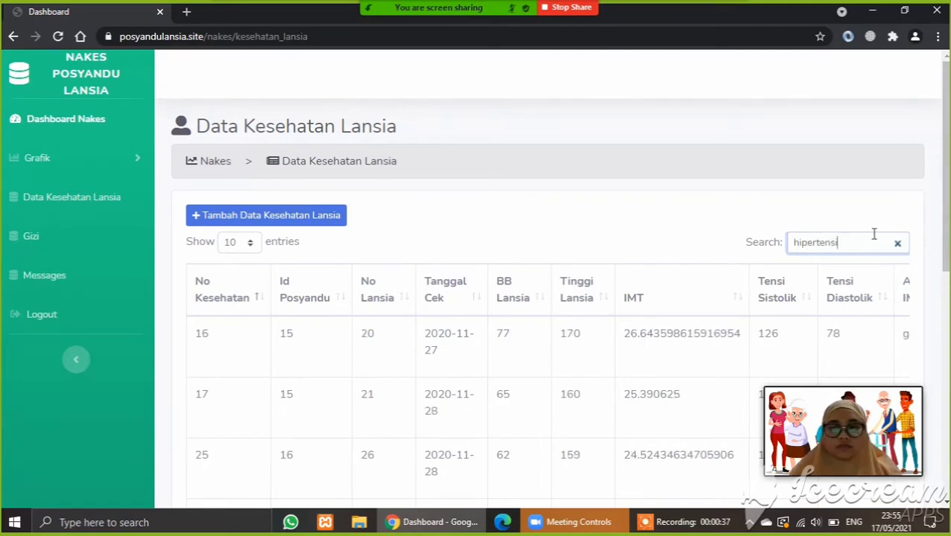
{"action": "left_click_drag", "start_coordinate": [942, 237], "coordinate": [941, 462]}
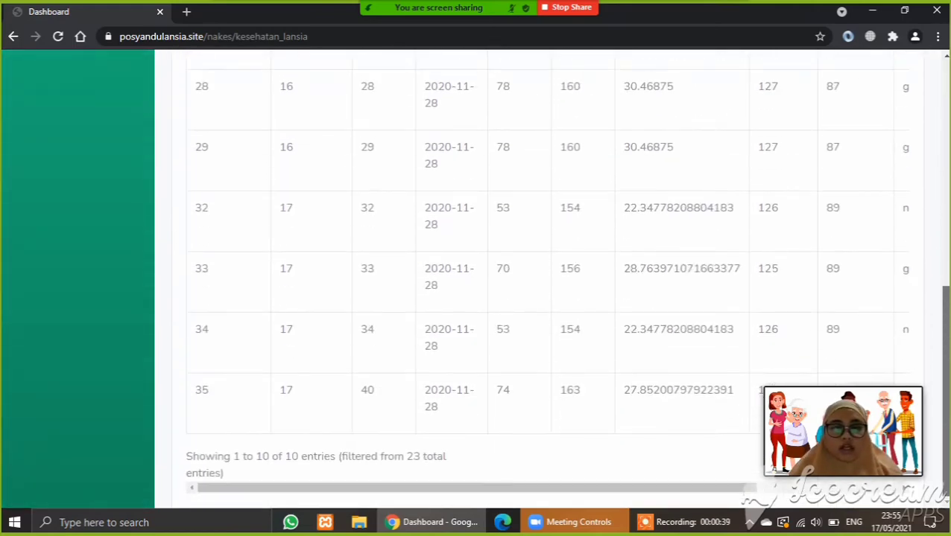
{"action": "left_click_drag", "start_coordinate": [509, 488], "coordinate": [654, 511]}
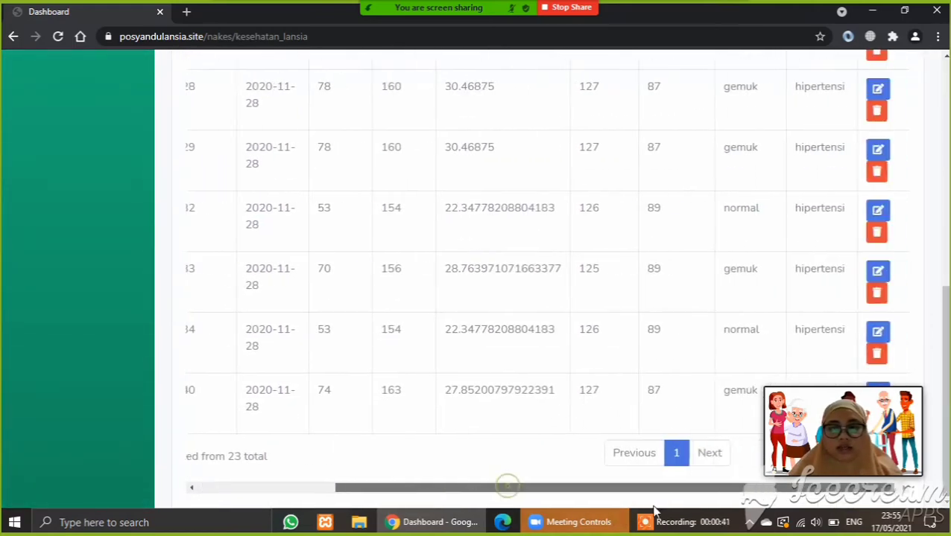
{"action": "scroll", "coordinate": [551, 283], "scroll_direction": "up", "scroll_amount": 6}
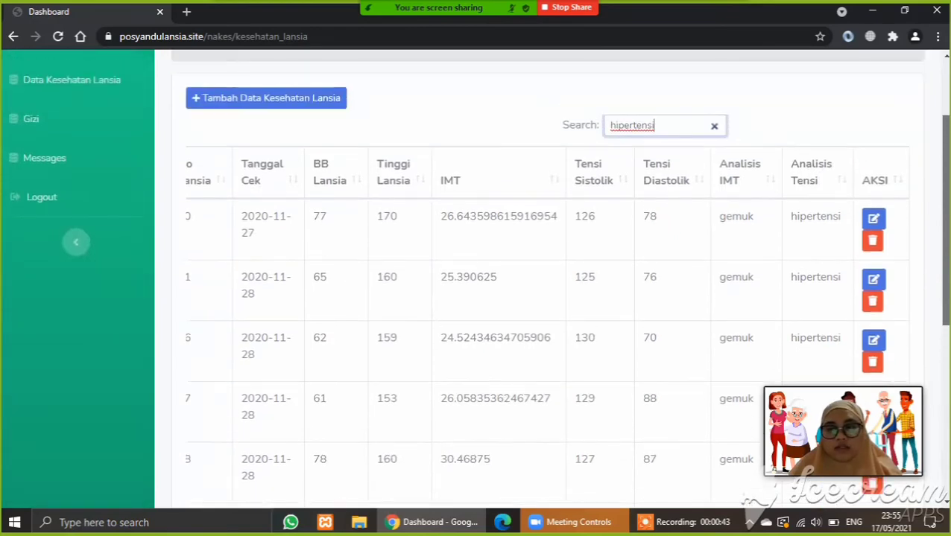
{"action": "scroll", "coordinate": [551, 283], "scroll_direction": "down", "scroll_amount": 5}
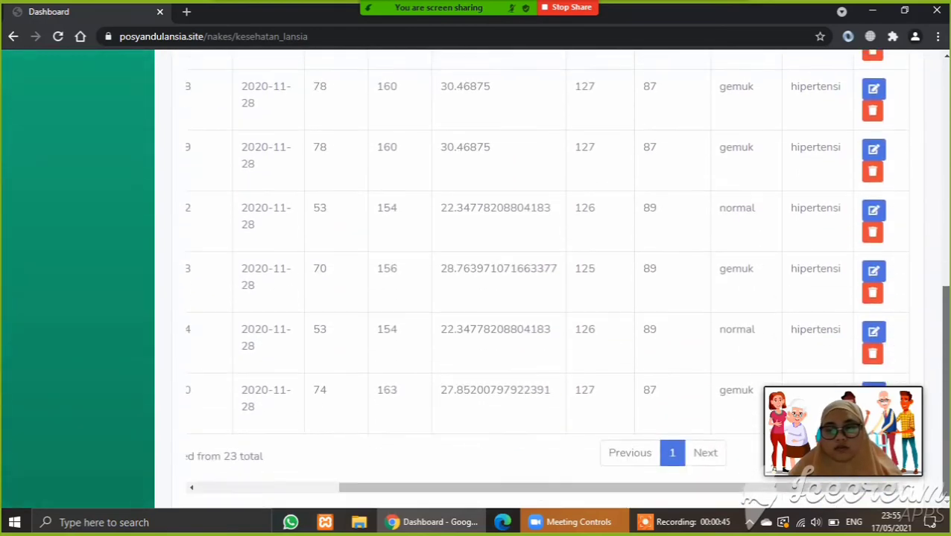
{"action": "scroll", "coordinate": [551, 284], "scroll_direction": "up", "scroll_amount": 4}
{"action": "scroll", "coordinate": [907, 140], "scroll_direction": "up", "scroll_amount": 3}
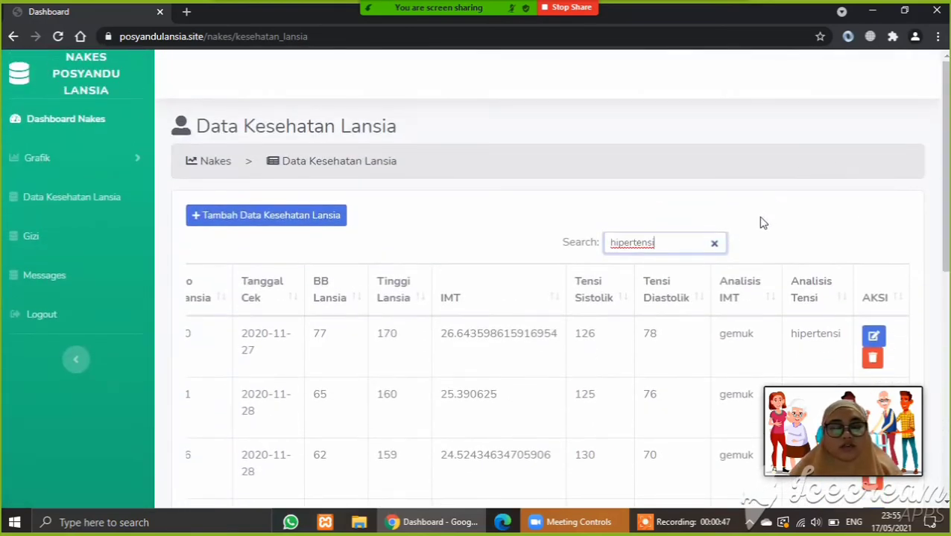
{"action": "left_click", "coordinate": [713, 245]}
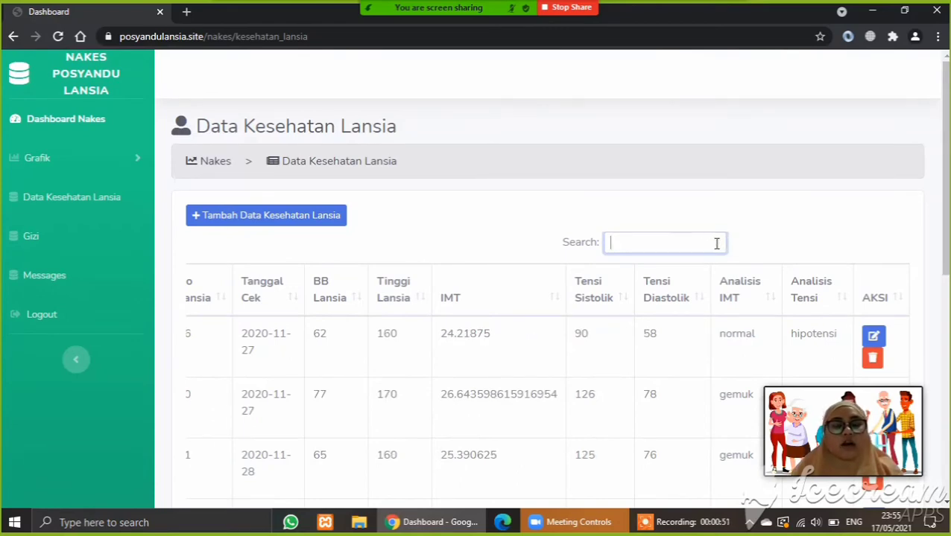
- Start a new health record for posyandu 15, elderly 21, checked 29/05/2021
{"action": "left_click", "coordinate": [336, 216]}
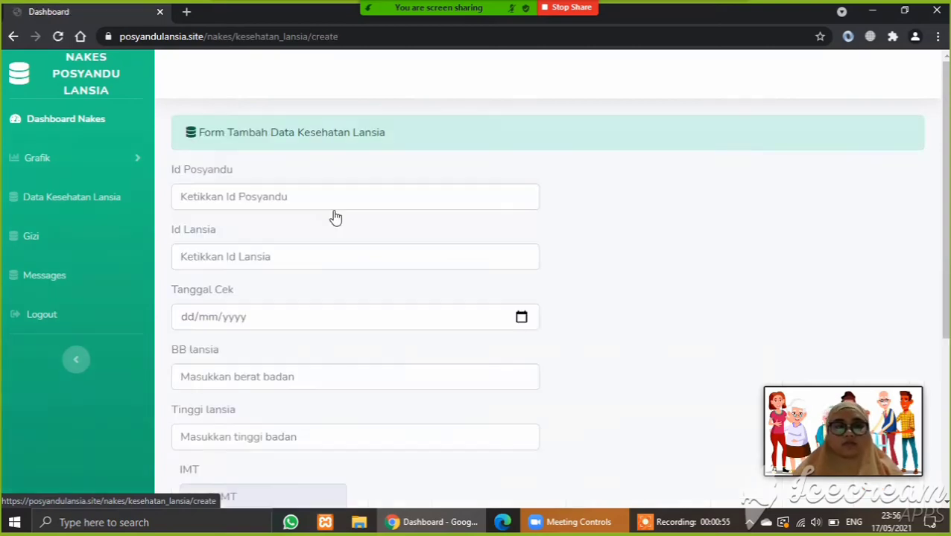
{"action": "left_click", "coordinate": [263, 197]}
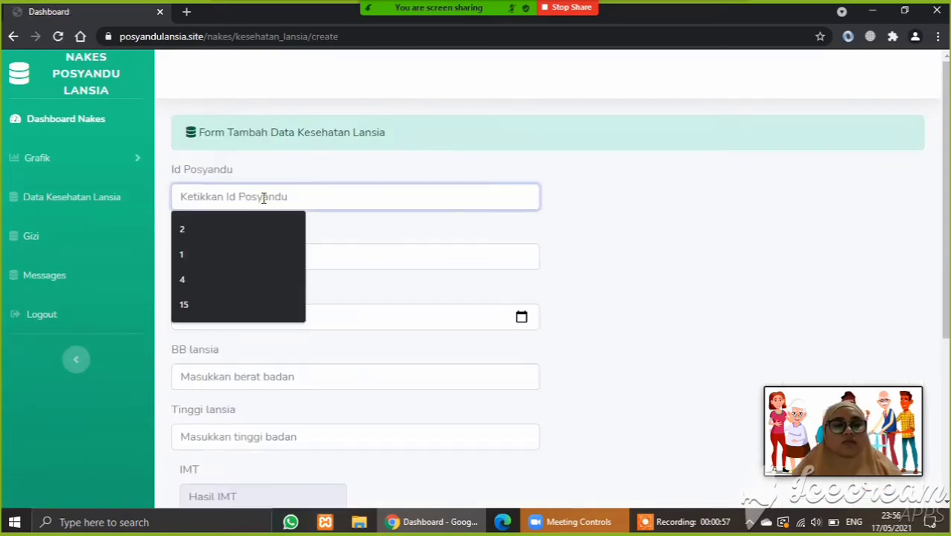
{"action": "type", "text": "15"}
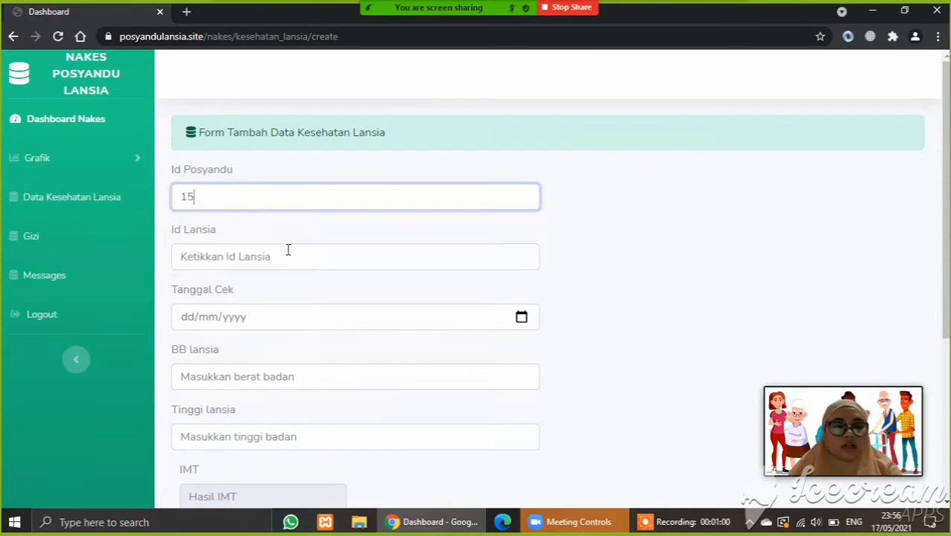
{"action": "left_click", "coordinate": [287, 250]}
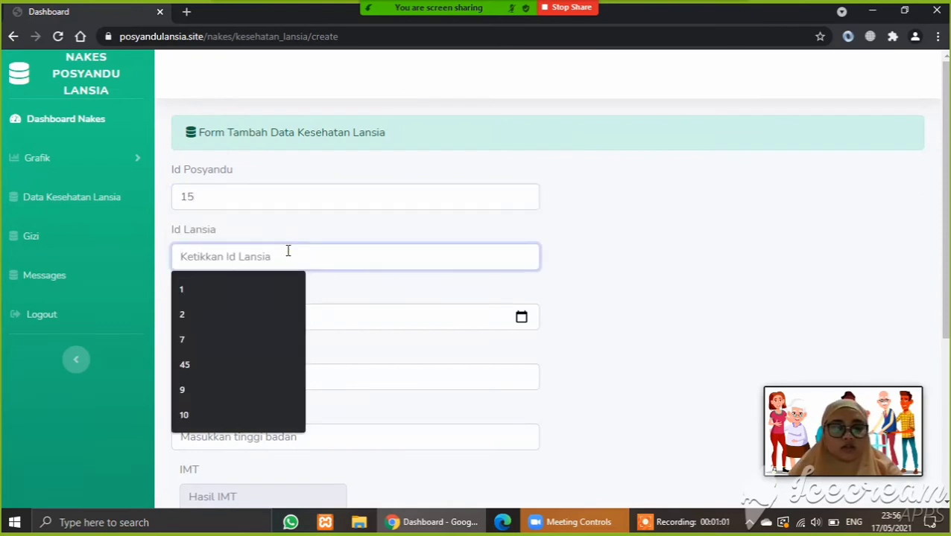
{"action": "type", "text": "21"}
{"action": "left_click", "coordinate": [521, 317]}
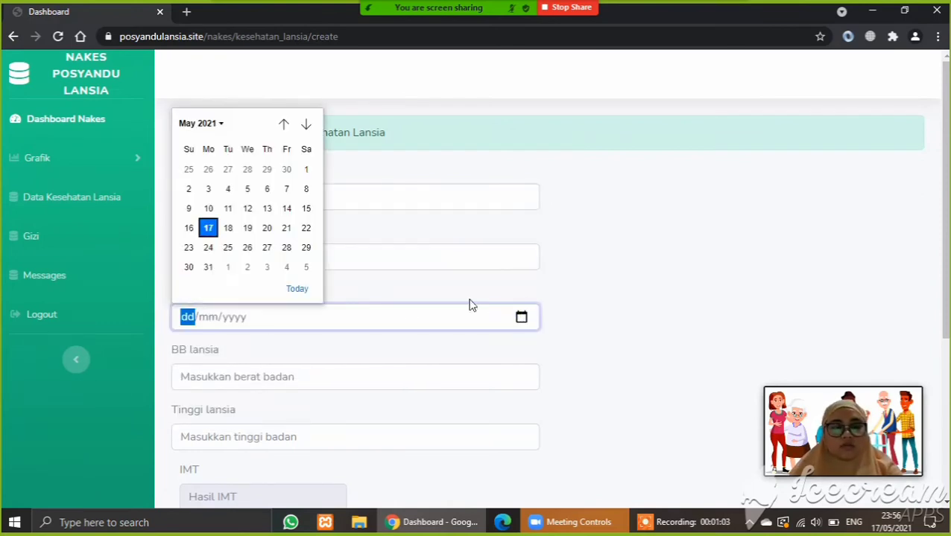
{"action": "left_click", "coordinate": [308, 245]}
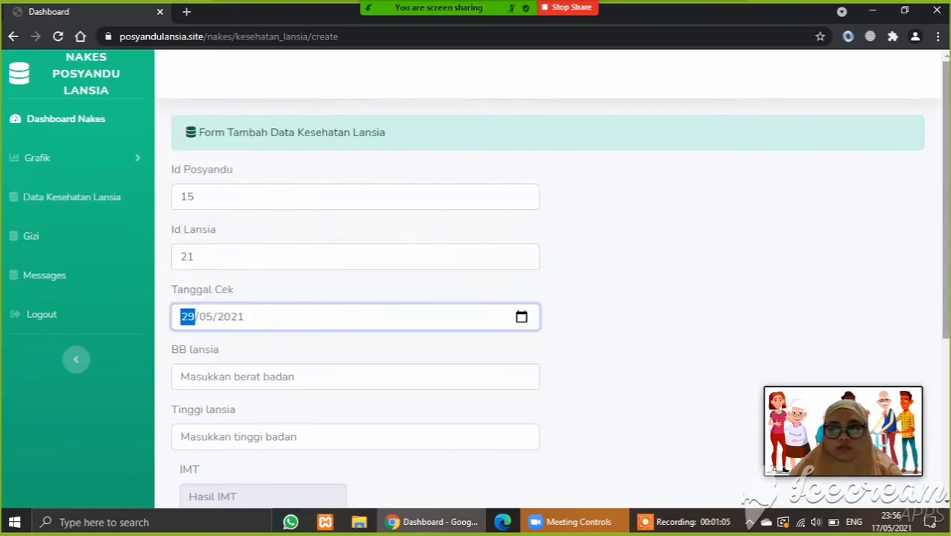
- Enter weight 60 kg, height 160 cm and blood pressure 110/90
{"action": "scroll", "coordinate": [309, 244], "scroll_direction": "down", "scroll_amount": 3}
{"action": "left_click", "coordinate": [382, 126]}
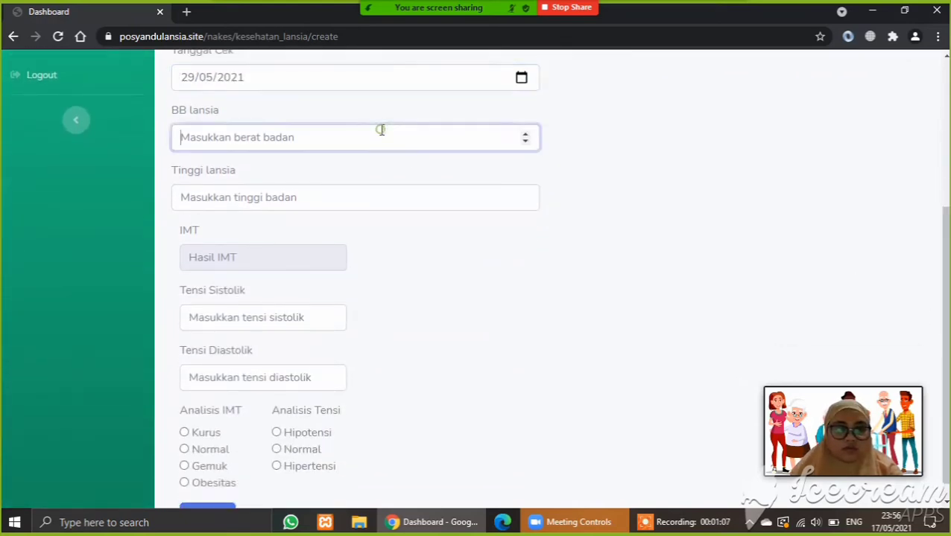
{"action": "type", "text": "60"}
{"action": "left_click", "coordinate": [366, 196]}
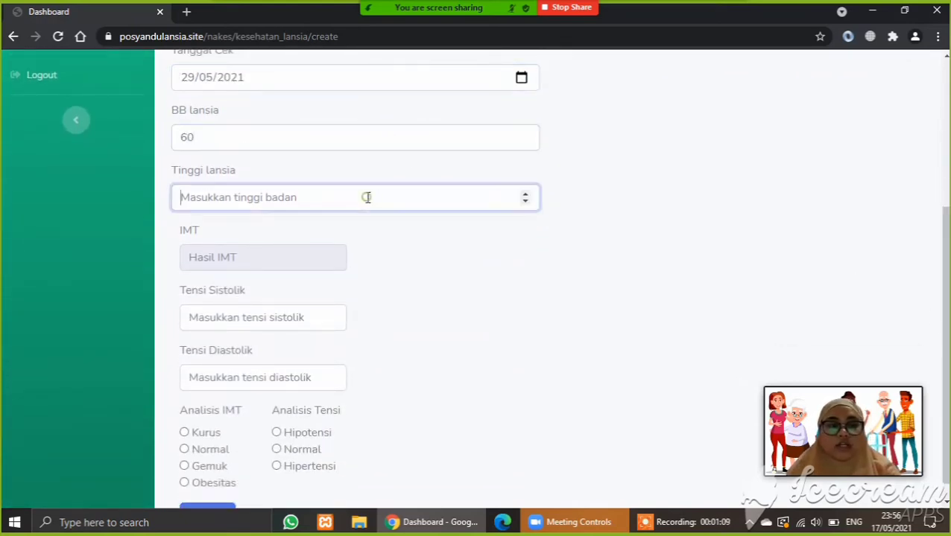
{"action": "type", "text": "160"}
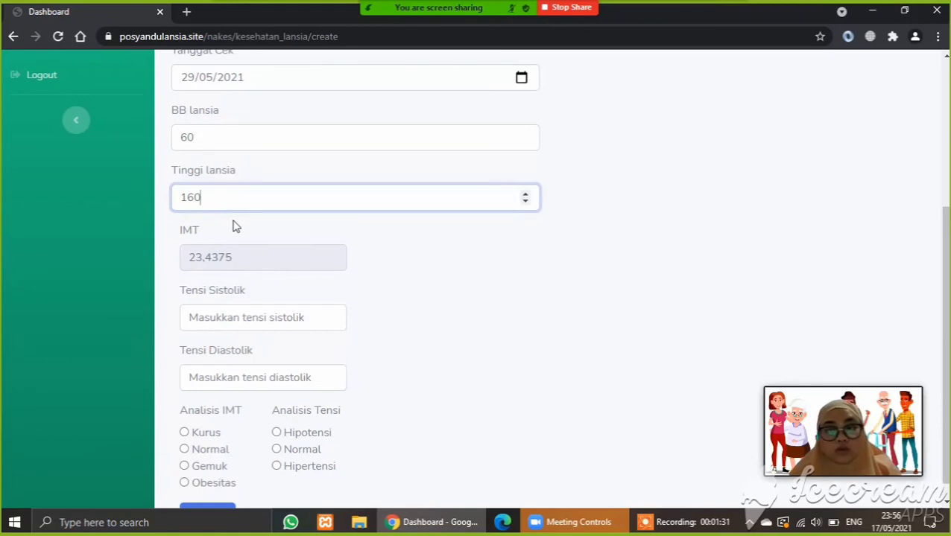
{"action": "left_click", "coordinate": [242, 311]}
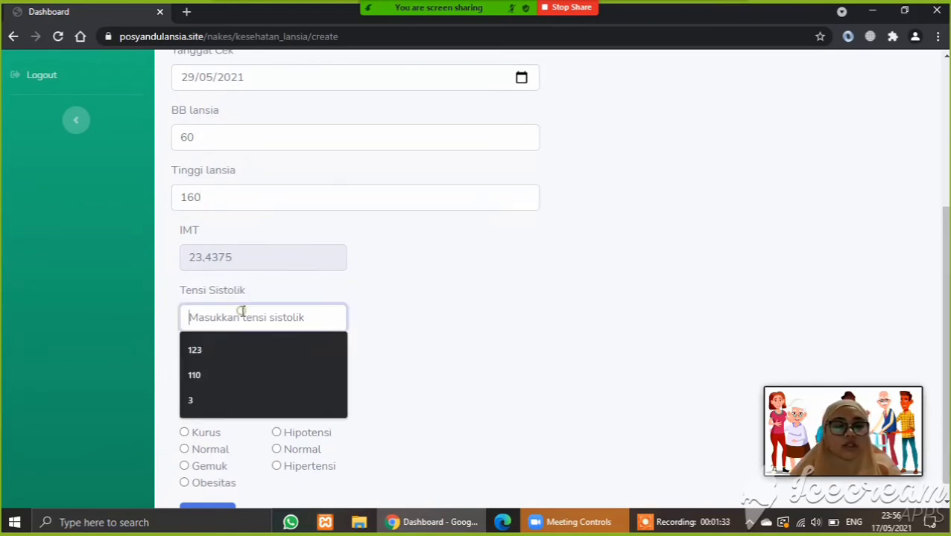
{"action": "type", "text": "1"}
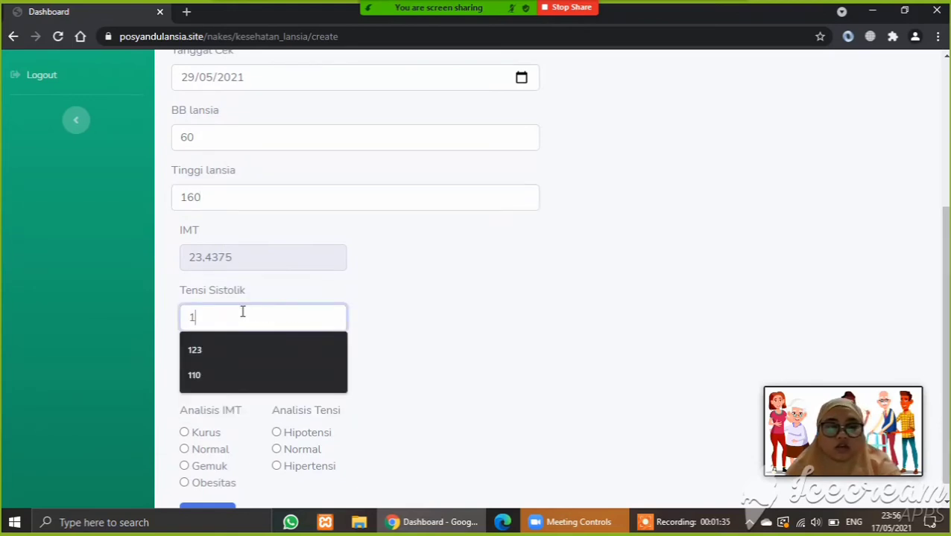
{"action": "type", "text": "10"}
{"action": "left_click", "coordinate": [241, 378]}
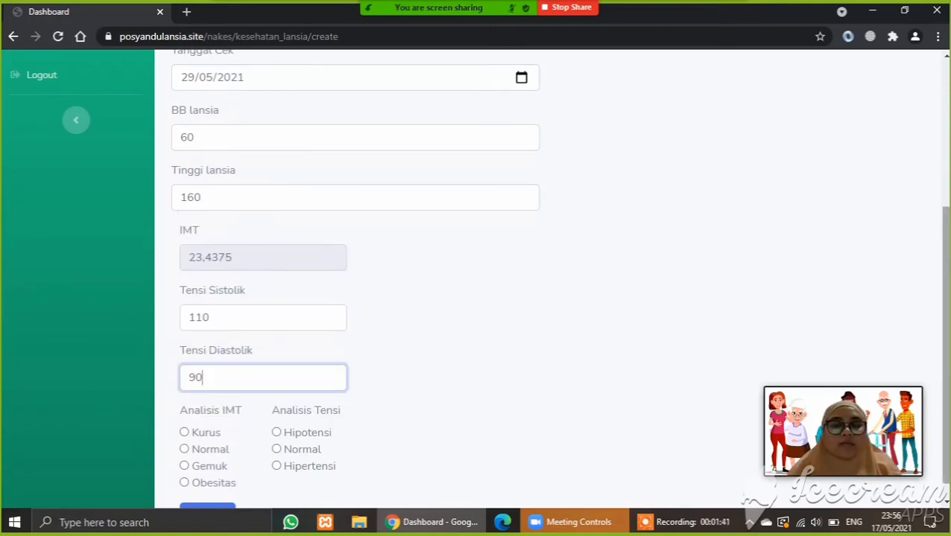
- Mark both BMI and blood pressure analyses Normal and save the record
{"action": "scroll", "coordinate": [943, 336], "scroll_direction": "down", "scroll_amount": 1}
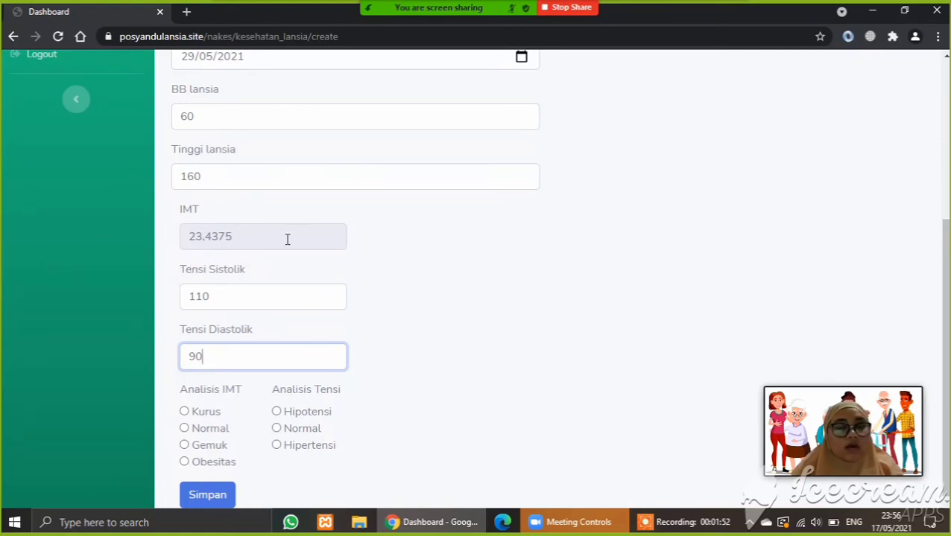
{"action": "left_click", "coordinate": [184, 428]}
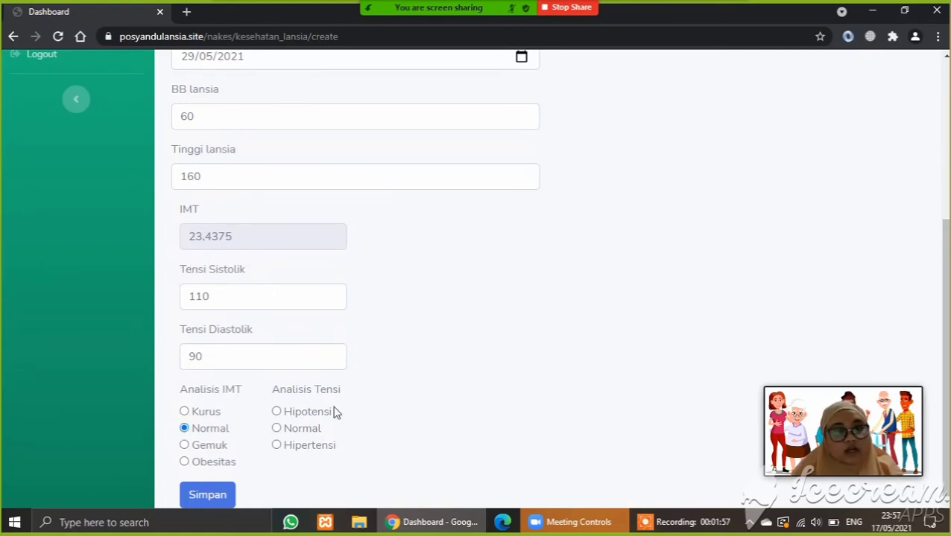
{"action": "left_click", "coordinate": [276, 429]}
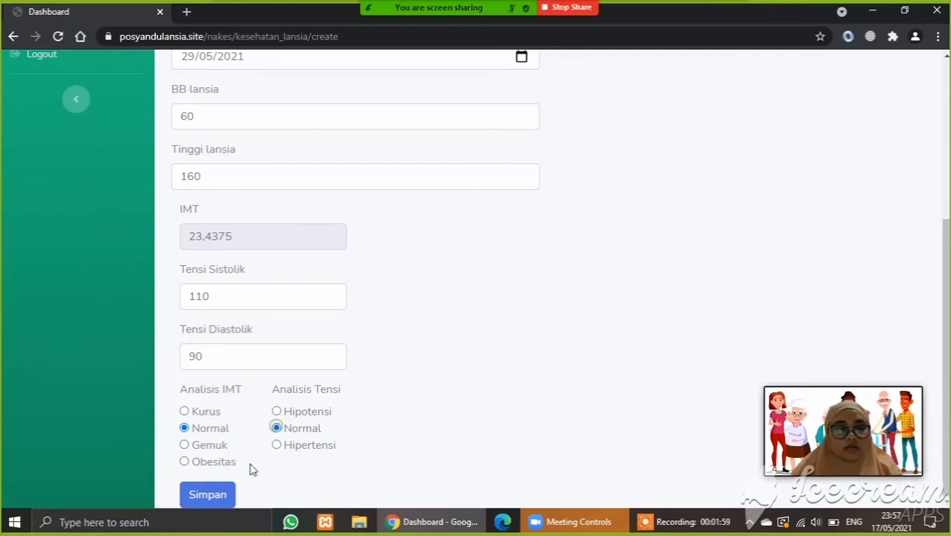
{"action": "left_click", "coordinate": [207, 499]}
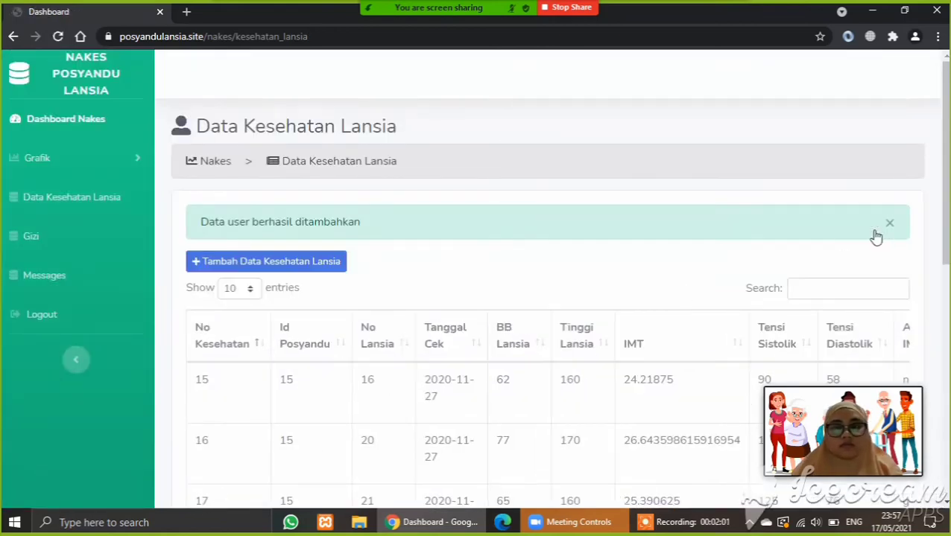
- Show 50 entries per page and scroll to the newest records 39 and 40
{"action": "scroll", "coordinate": [548, 298], "scroll_direction": "down", "scroll_amount": 7}
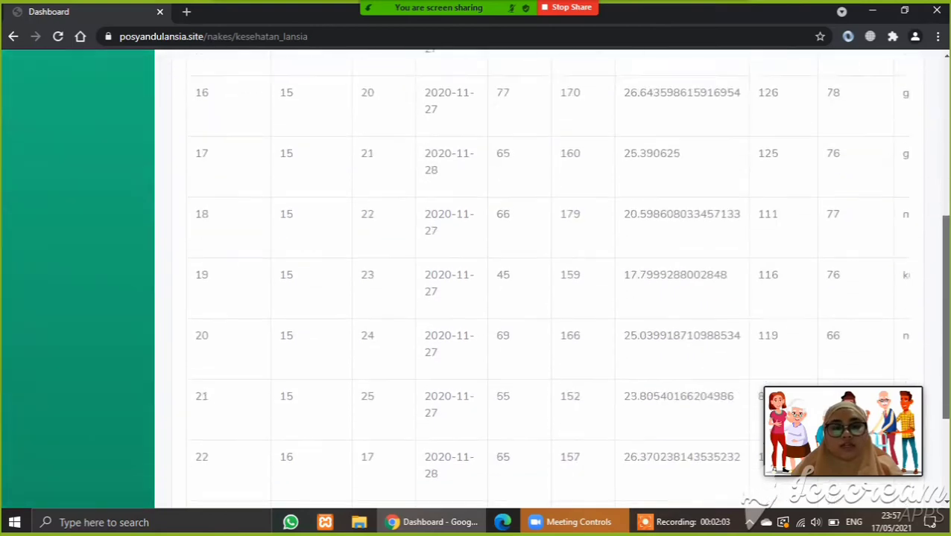
{"action": "scroll", "coordinate": [344, 265], "scroll_direction": "up", "scroll_amount": 8}
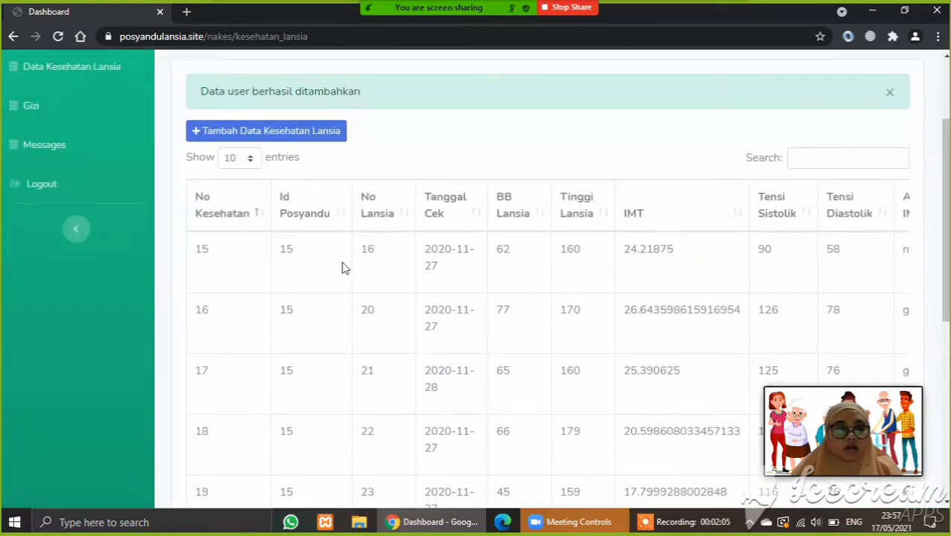
{"action": "left_click", "coordinate": [246, 159]}
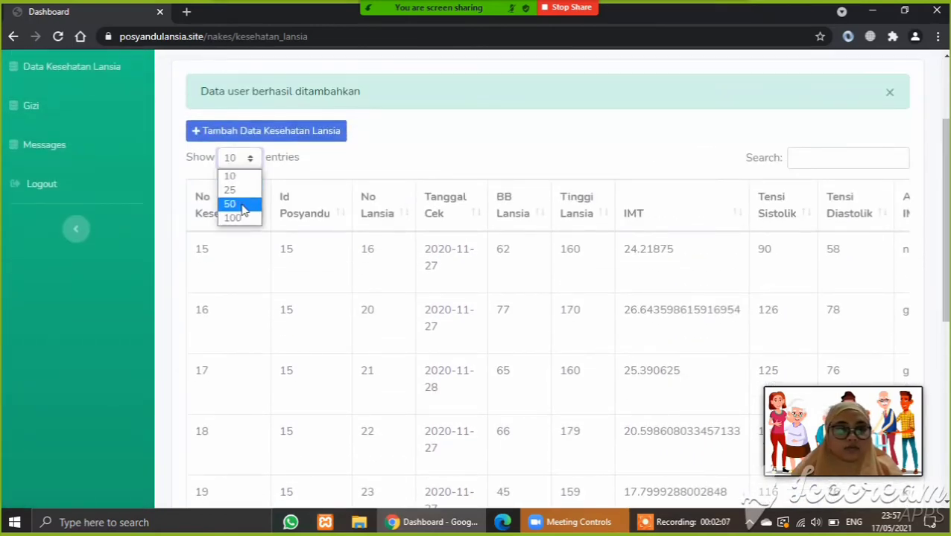
{"action": "left_click", "coordinate": [238, 204]}
{"action": "left_click_drag", "start_coordinate": [946, 192], "coordinate": [946, 482]}
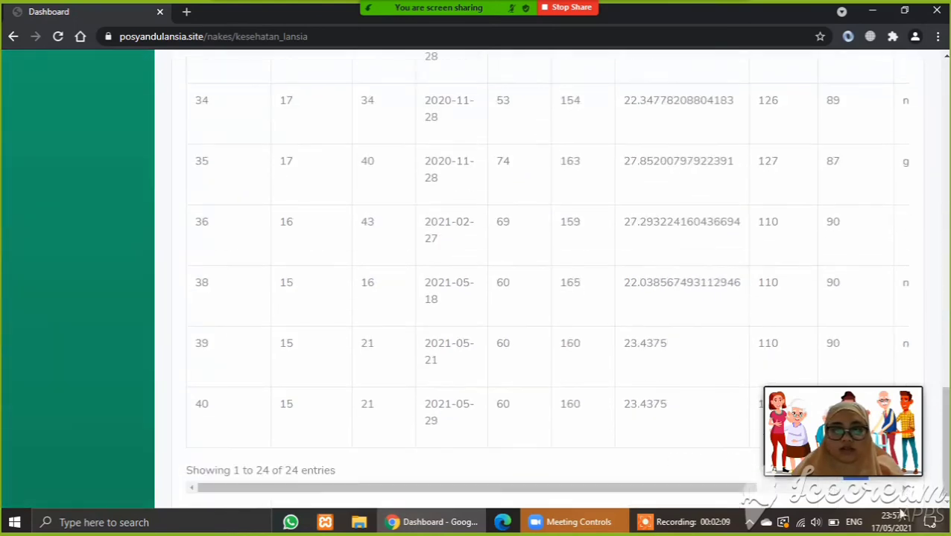
{"action": "double_click", "coordinate": [201, 402]}
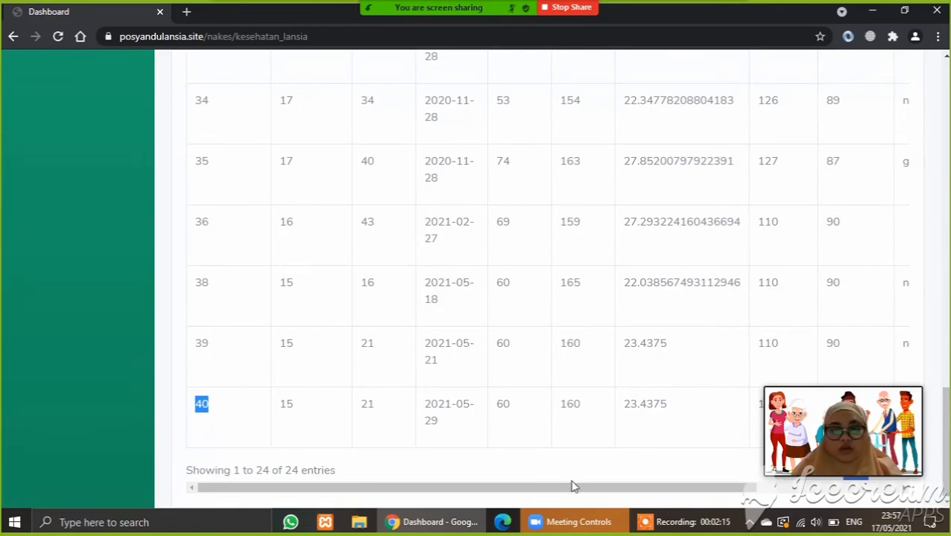
{"action": "left_click_drag", "start_coordinate": [575, 488], "coordinate": [803, 502]}
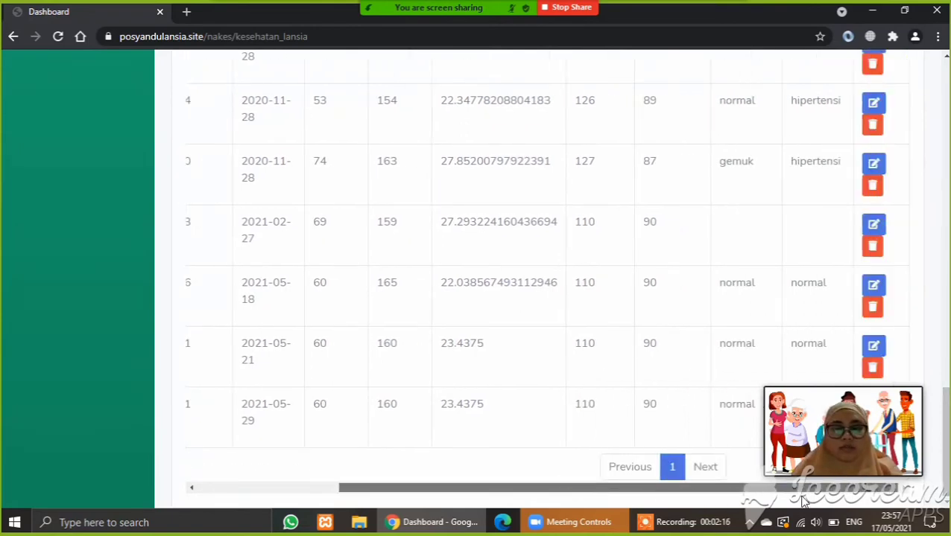
- Delete record 39 dated 2021-05-21 and dismiss the success alert
{"action": "left_click", "coordinate": [873, 369]}
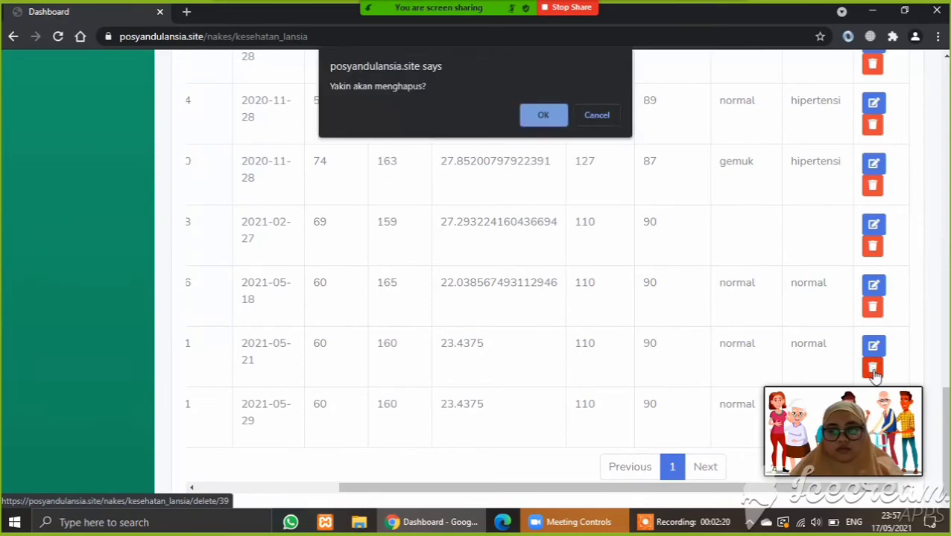
{"action": "left_click", "coordinate": [549, 117]}
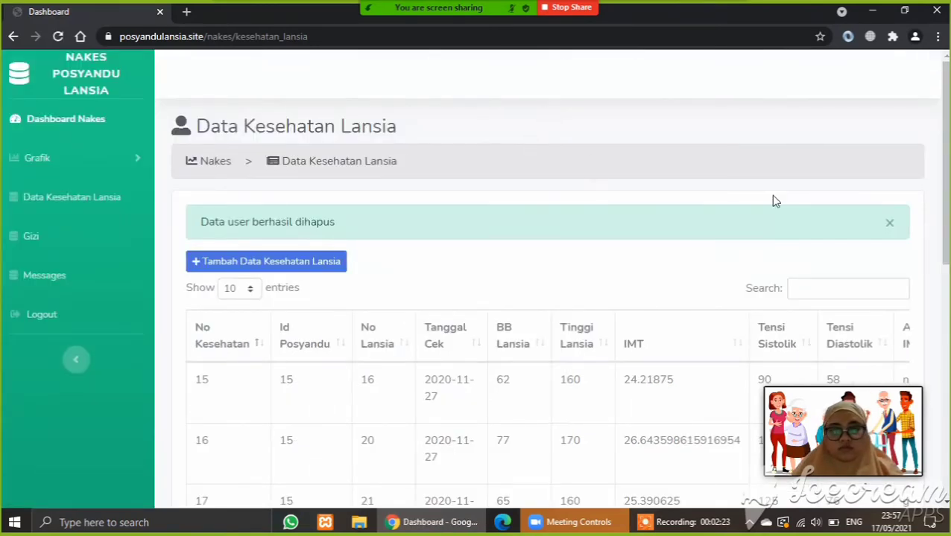
{"action": "left_click", "coordinate": [890, 225]}
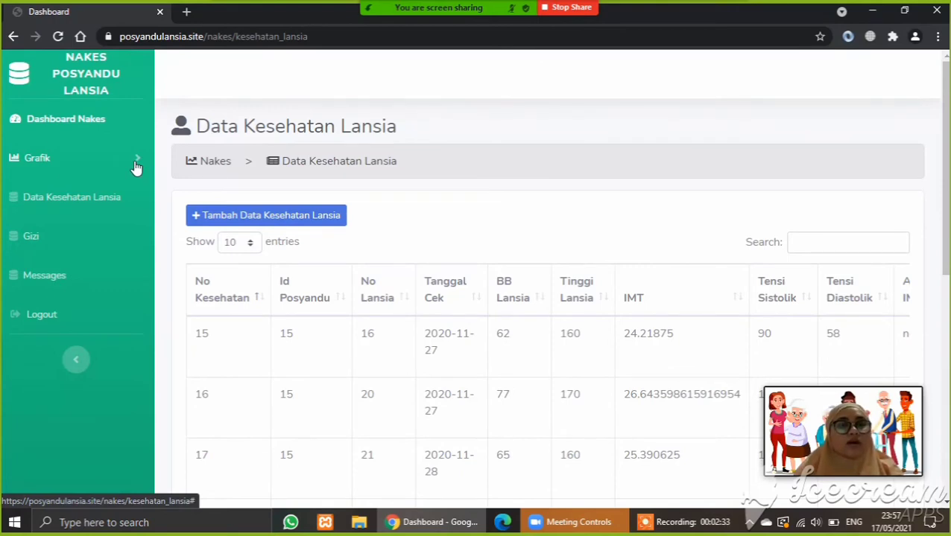
- View the Grafik IMT pie chart of BMI results
{"action": "left_click", "coordinate": [134, 162]}
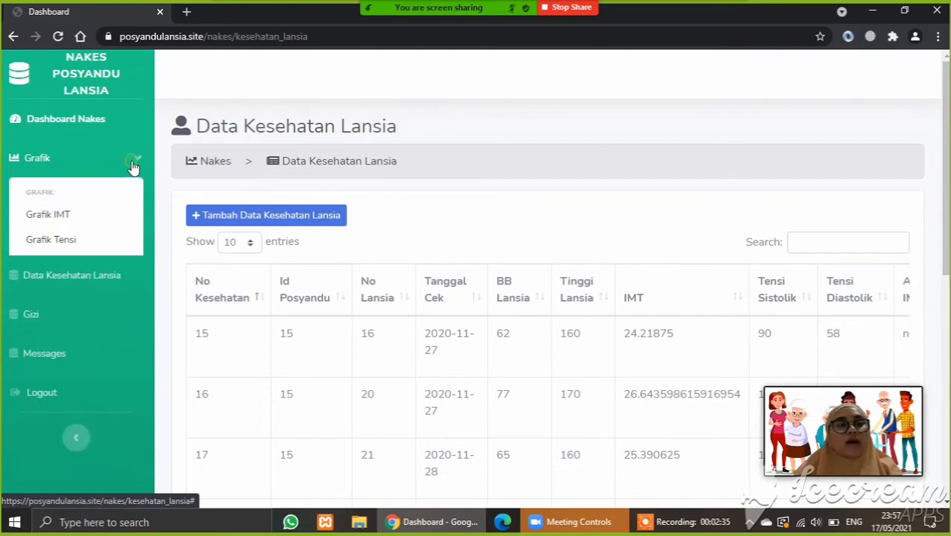
{"action": "left_click", "coordinate": [76, 220]}
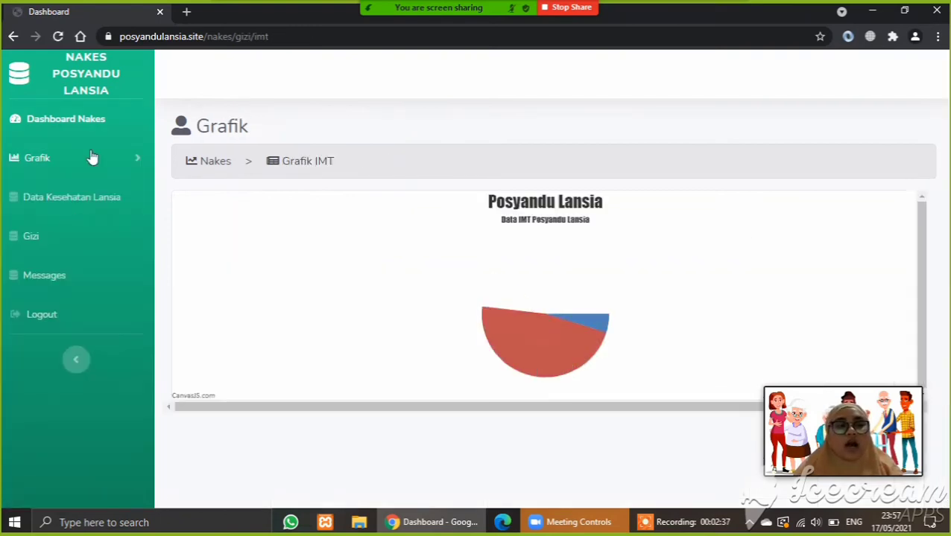
{"action": "left_click", "coordinate": [92, 157]}
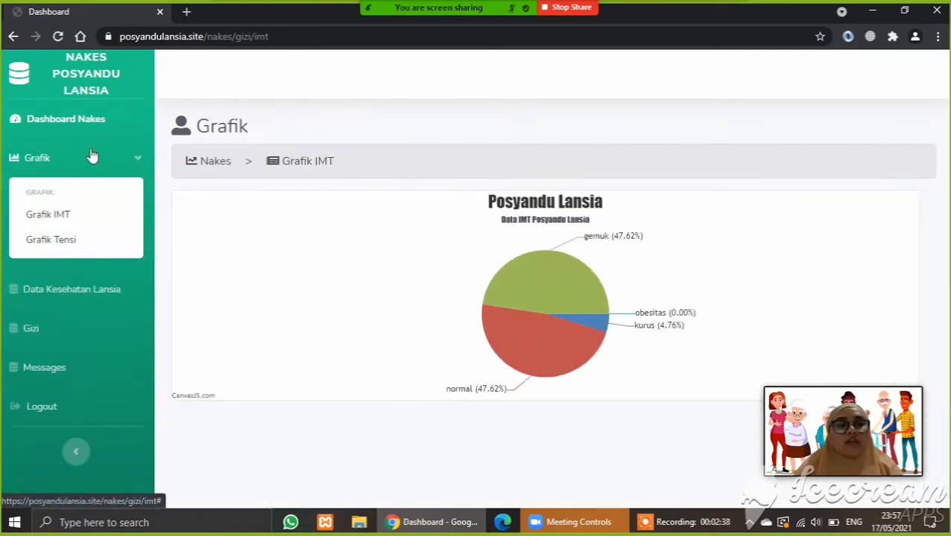
{"action": "left_click", "coordinate": [64, 222]}
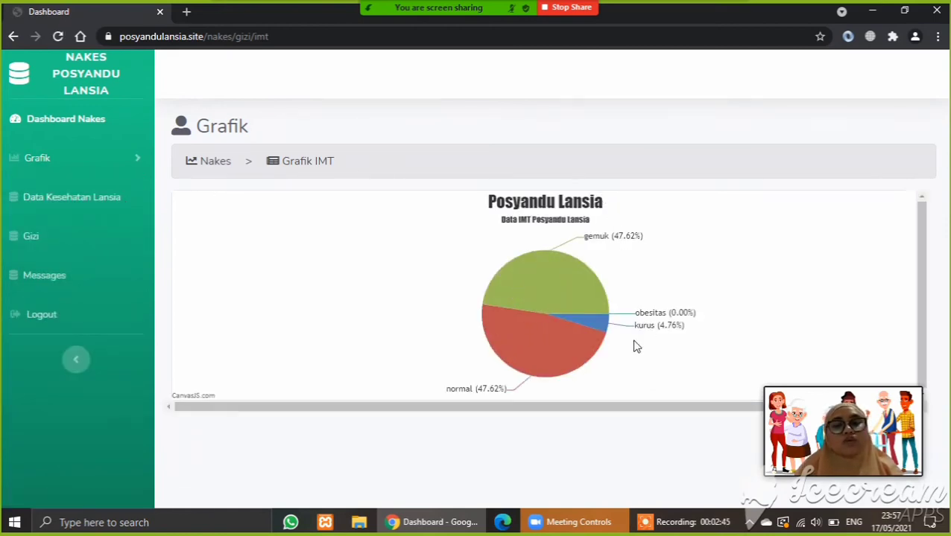
{"action": "mouse_move", "coordinate": [505, 374]}
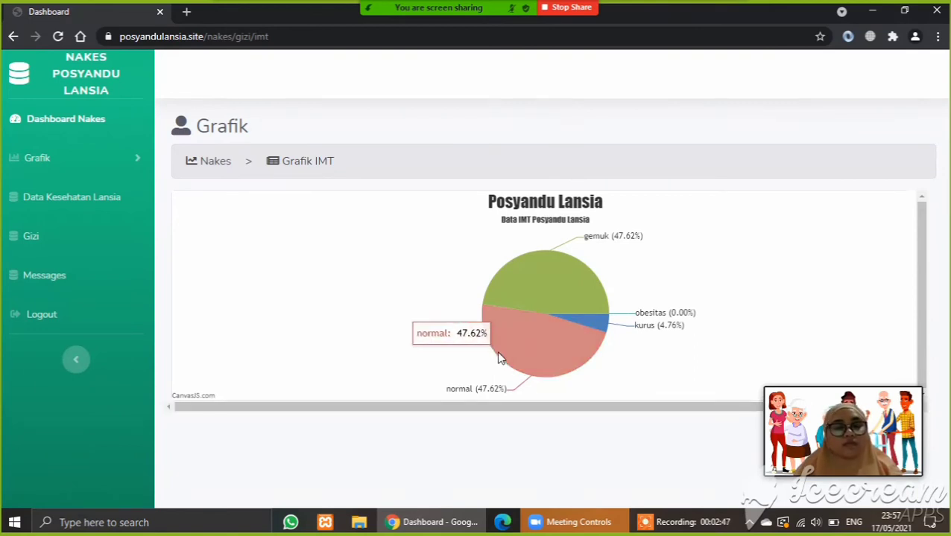
- Switch to the Grafik Tensi blood pressure chart and collapse the sidebar
{"action": "left_click", "coordinate": [108, 156]}
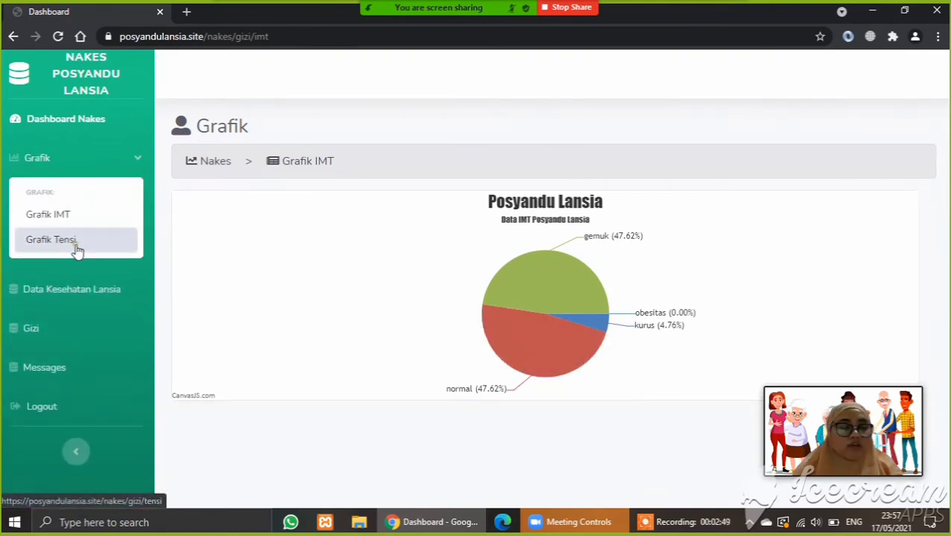
{"action": "left_click", "coordinate": [50, 240]}
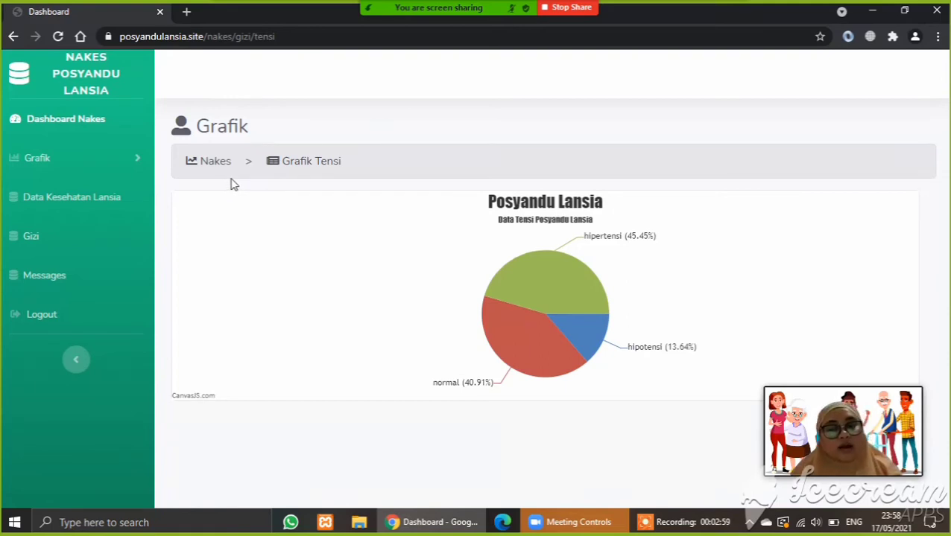
{"action": "left_click", "coordinate": [76, 360]}
- Log out of the current account
{"action": "left_click", "coordinate": [41, 419]}
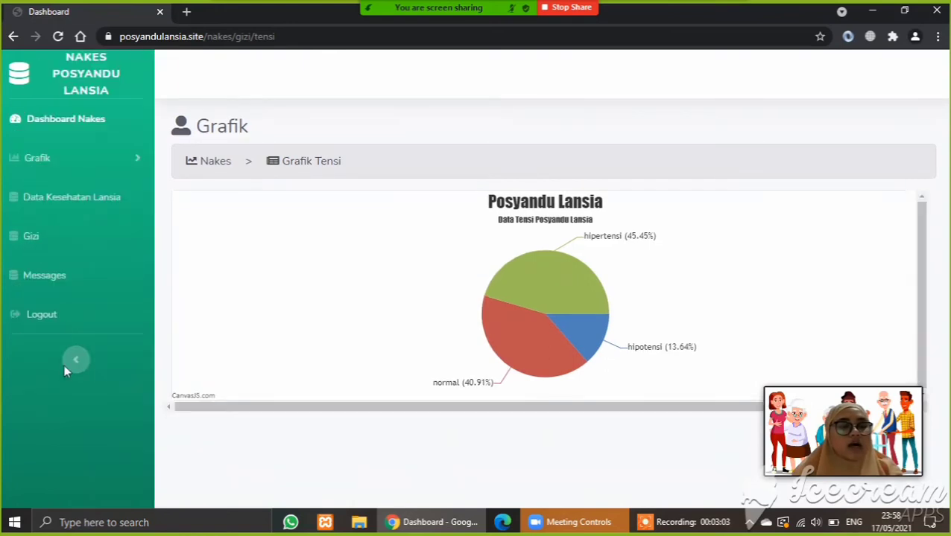
{"action": "left_click", "coordinate": [52, 319]}
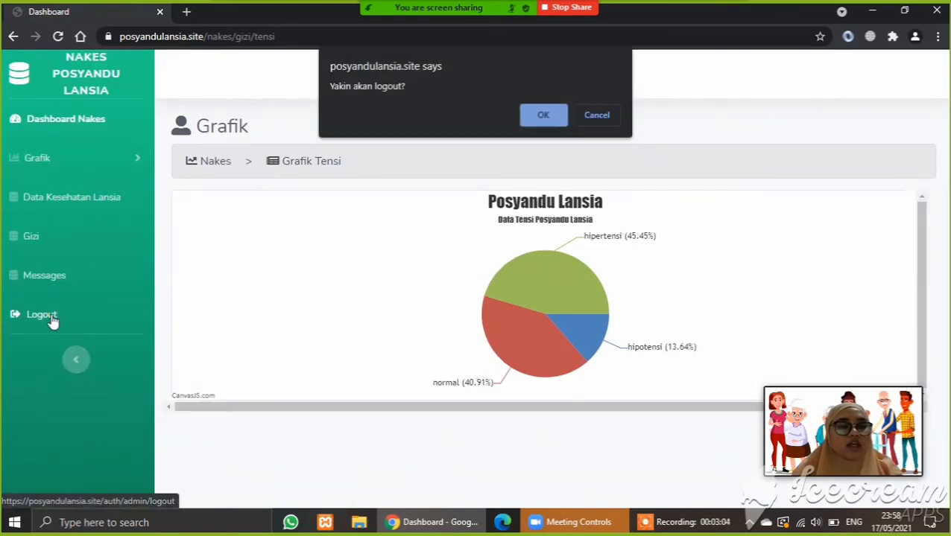
{"action": "left_click", "coordinate": [542, 116]}
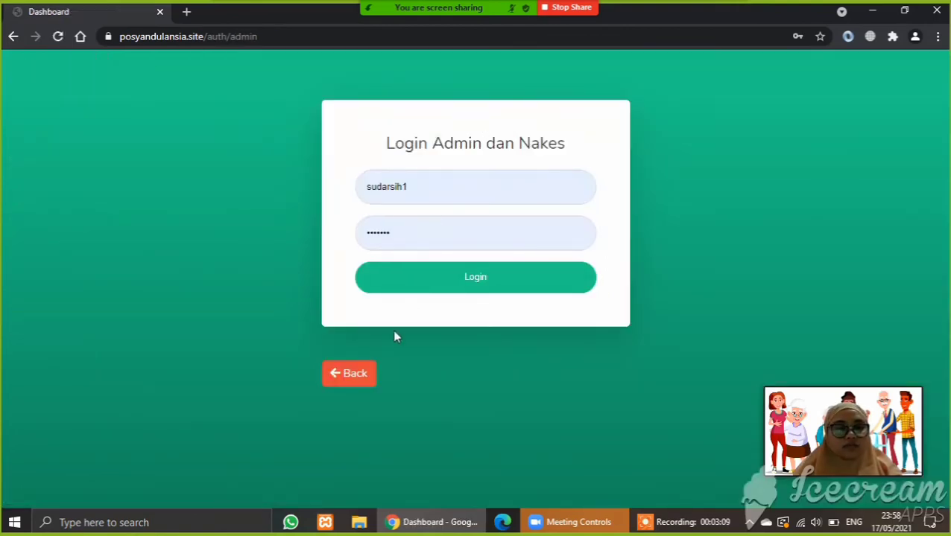
- Log in as Kader with the saved username and password
{"action": "left_click", "coordinate": [354, 377]}
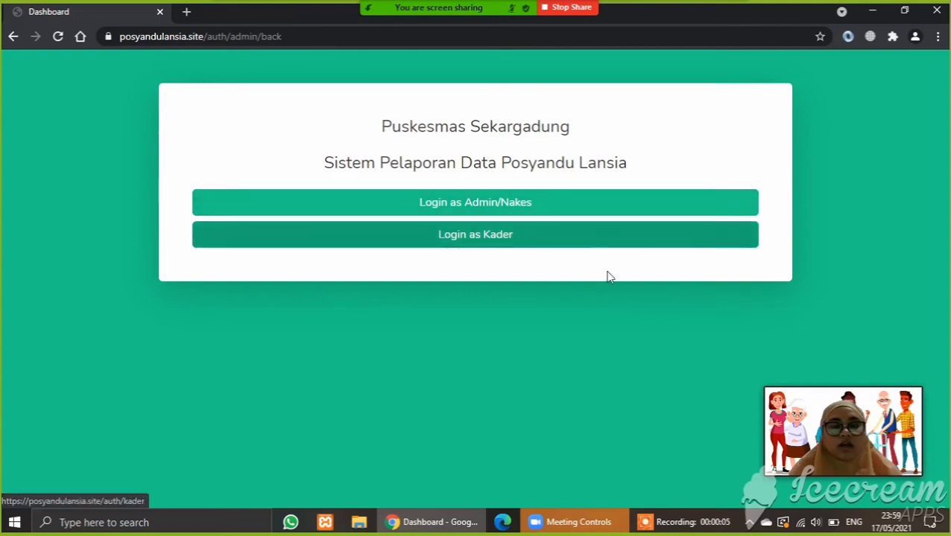
{"action": "left_click", "coordinate": [485, 244]}
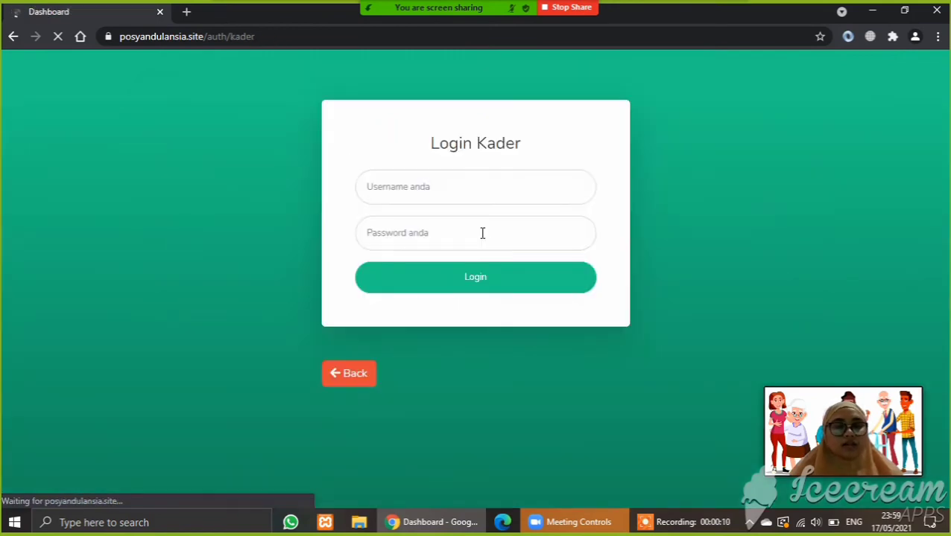
{"action": "left_click", "coordinate": [446, 183]}
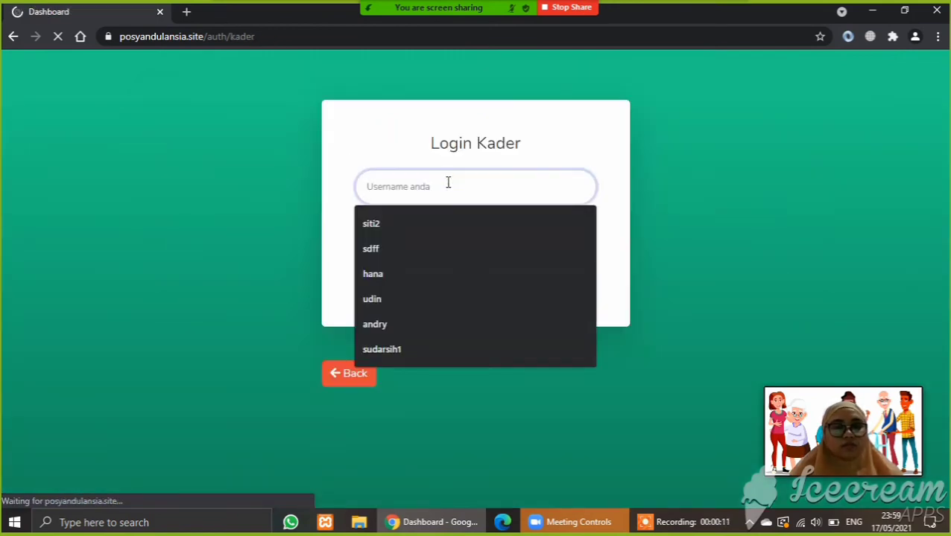
{"action": "left_click", "coordinate": [409, 349]}
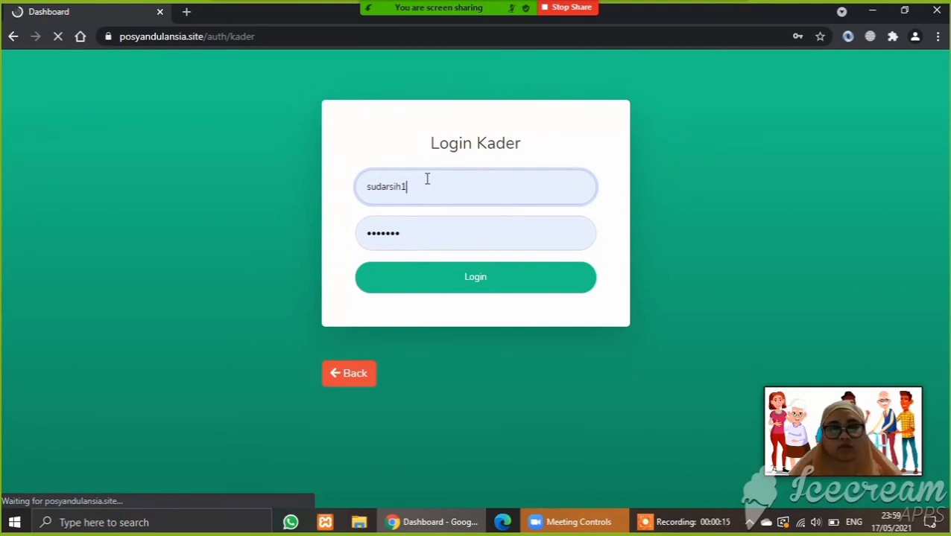
{"action": "left_click", "coordinate": [462, 287]}
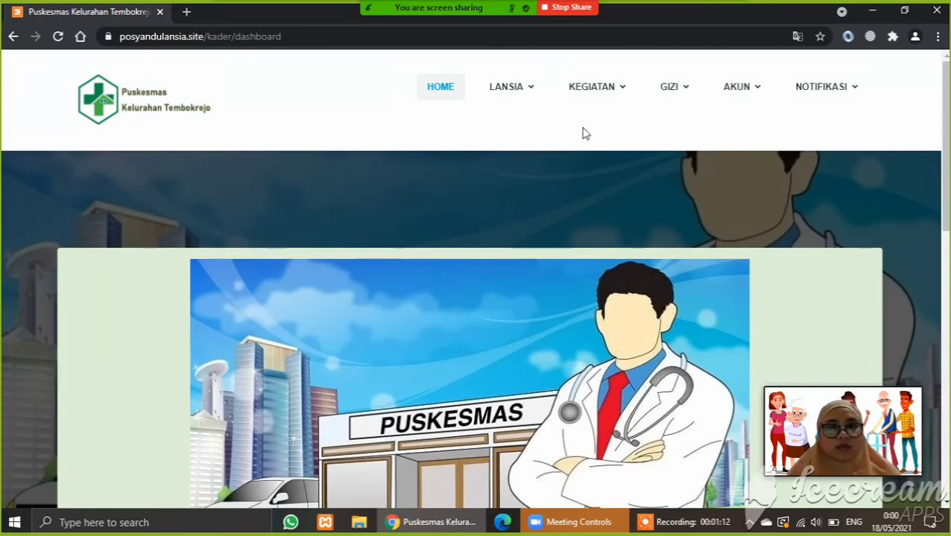
- Visit Data Lansia, then open Data Kesehatan Lansia, which lists health checks 15 and 16
{"action": "left_click", "coordinate": [510, 91]}
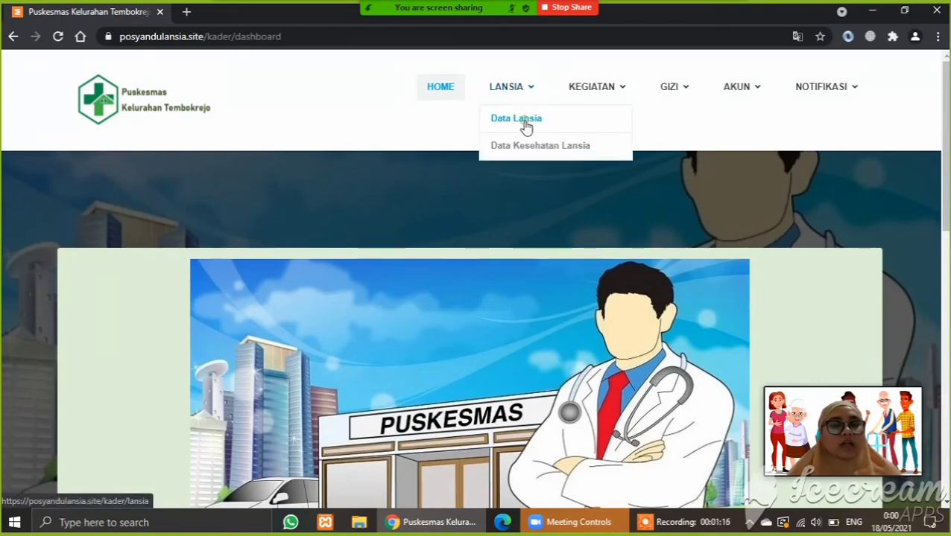
{"action": "left_click", "coordinate": [524, 124]}
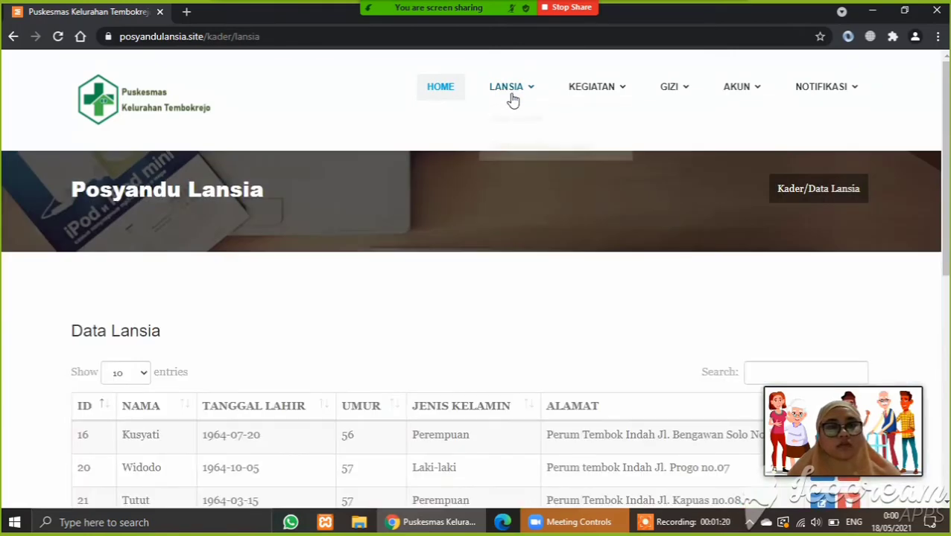
{"action": "left_click", "coordinate": [509, 153]}
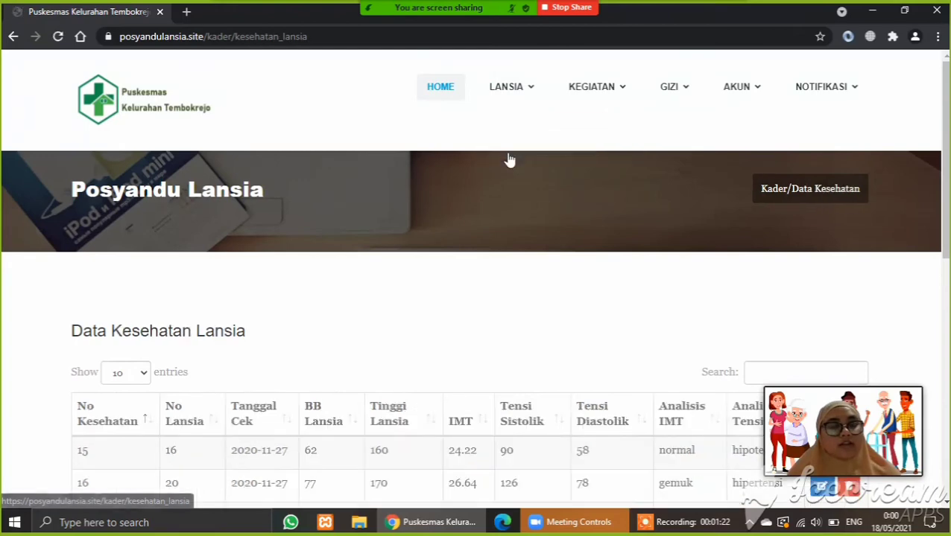
{"action": "mouse_move", "coordinate": [605, 95]}
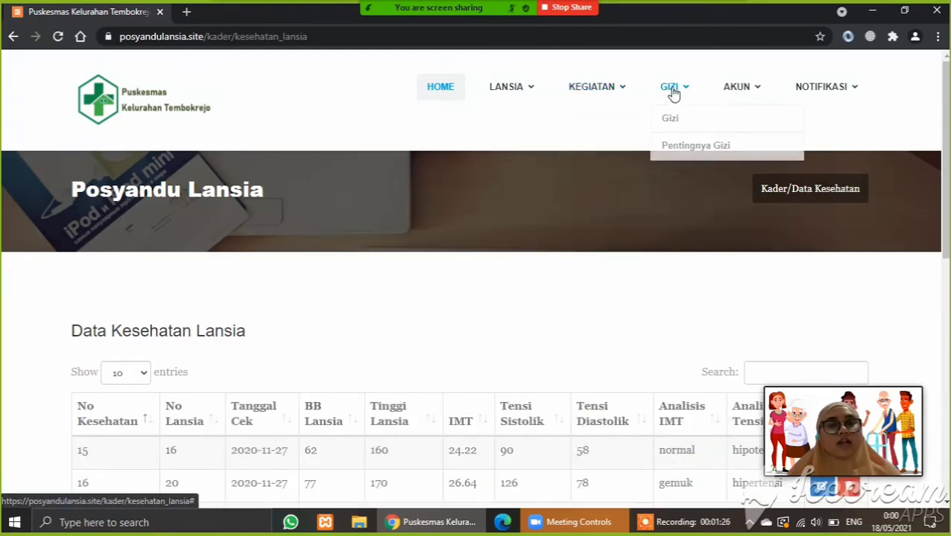
{"action": "mouse_move", "coordinate": [727, 90]}
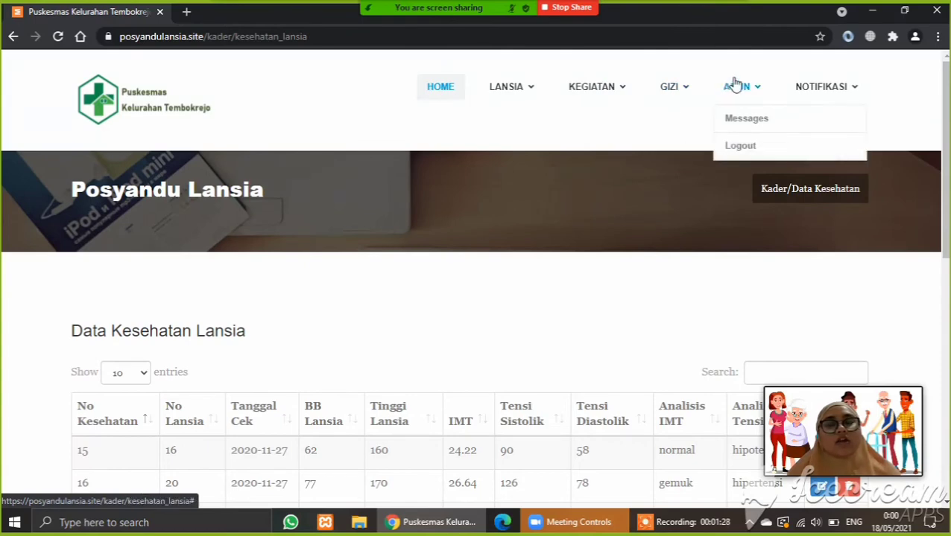
{"action": "mouse_move", "coordinate": [786, 91]}
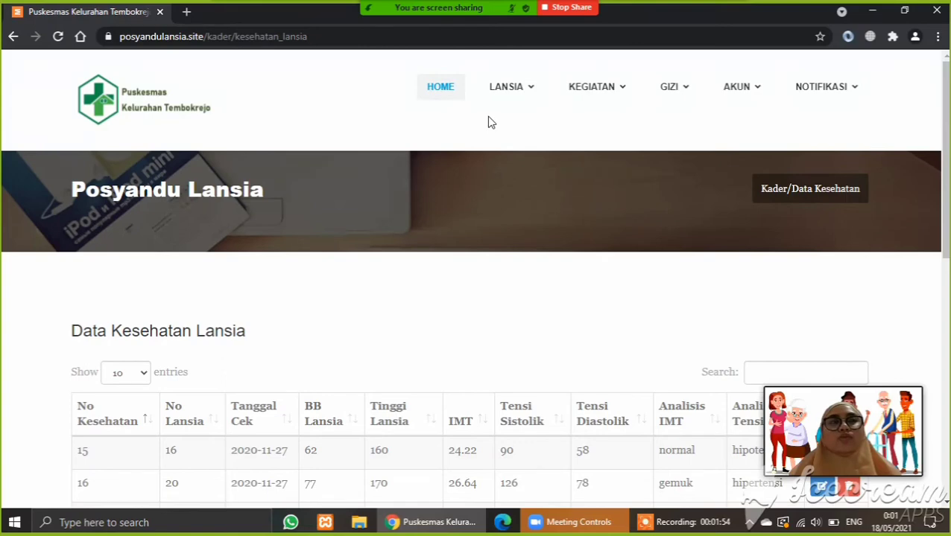
{"action": "mouse_move", "coordinate": [497, 101]}
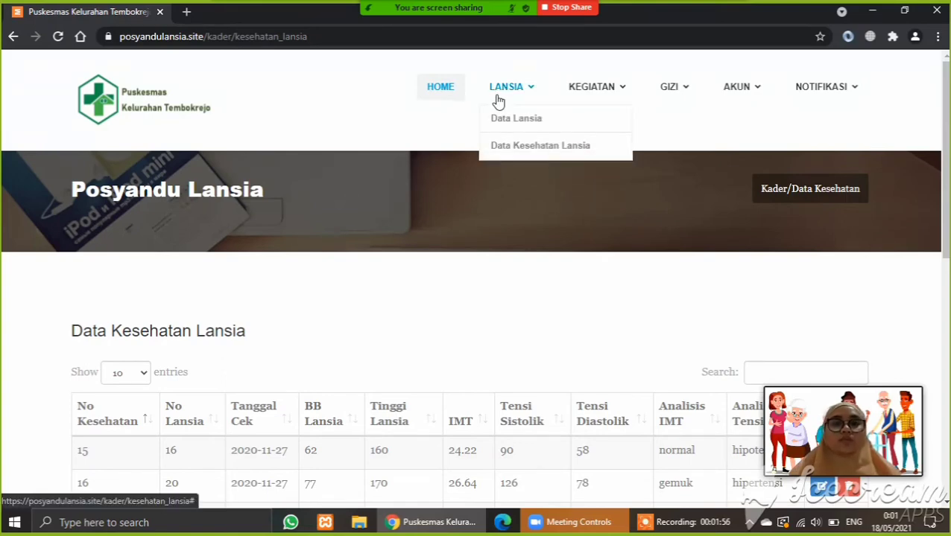
- Open Data Lansia and scroll through its seven residents, IDs 16 to 25
{"action": "left_click", "coordinate": [514, 120]}
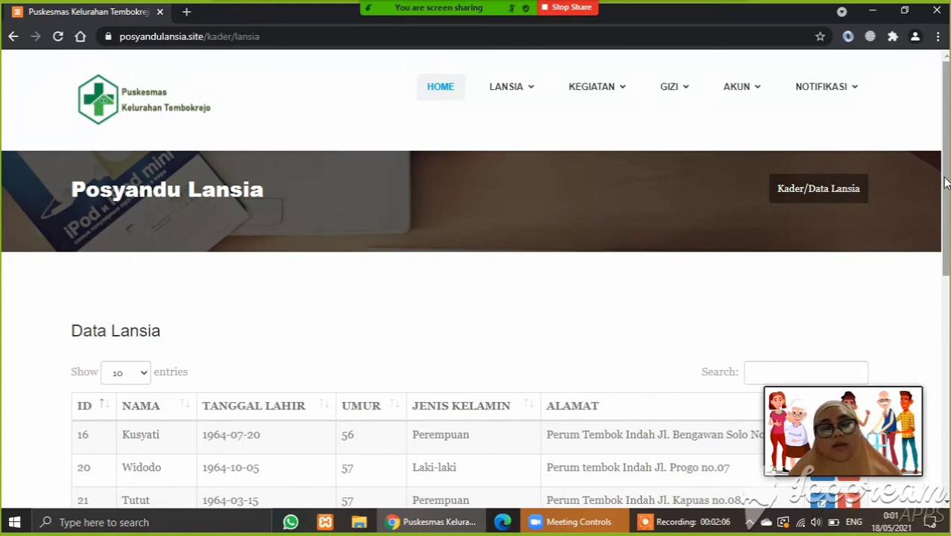
{"action": "left_click_drag", "start_coordinate": [945, 183], "coordinate": [945, 328]}
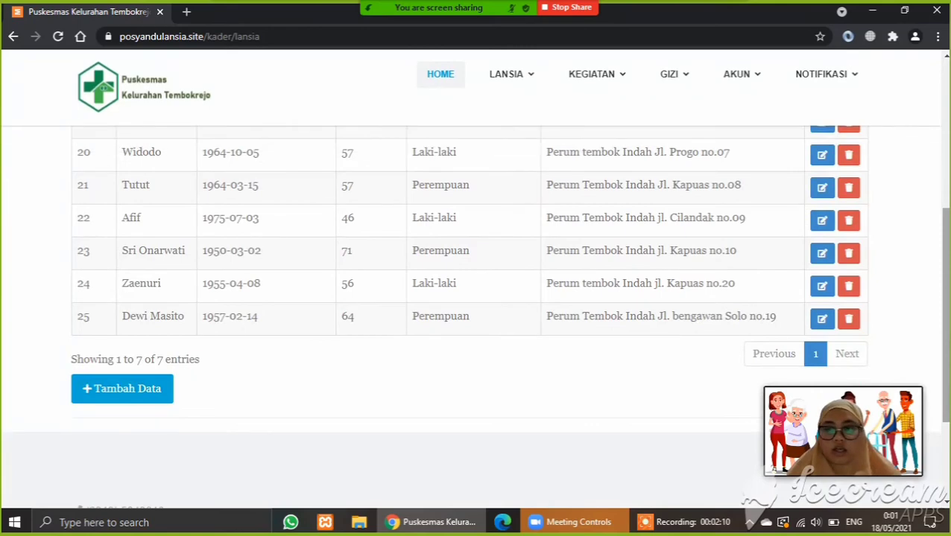
{"action": "scroll", "coordinate": [475, 298], "scroll_direction": "up", "scroll_amount": 2}
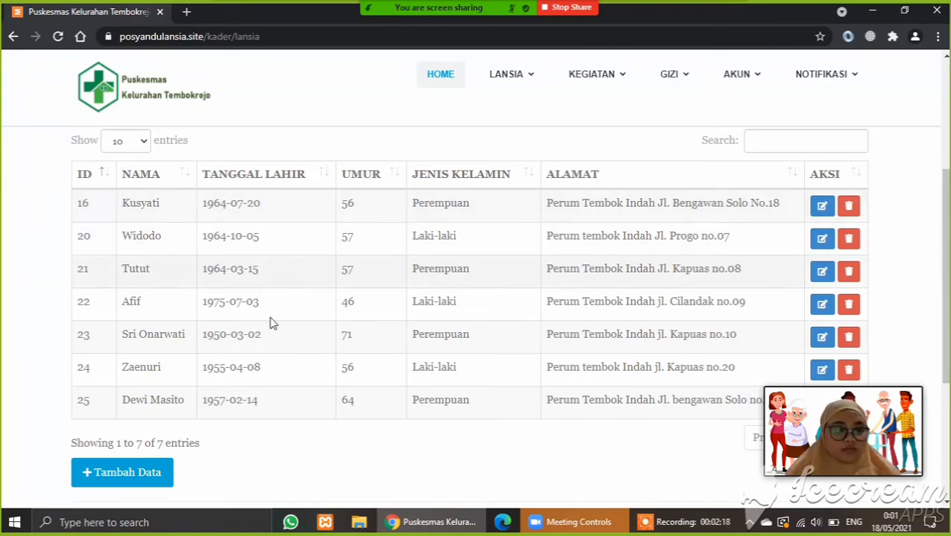
- Start a new elderly record and set Umur to 61
{"action": "left_click", "coordinate": [158, 483]}
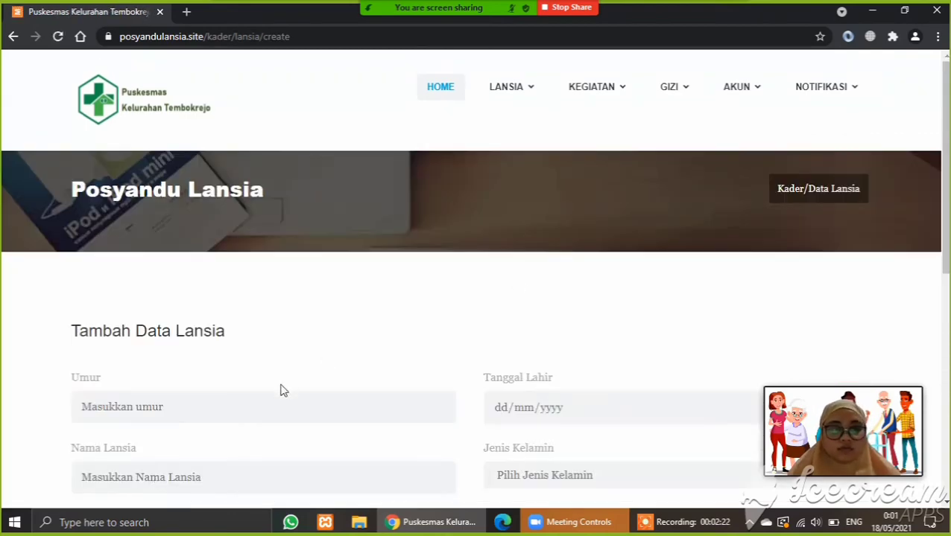
{"action": "left_click", "coordinate": [250, 407]}
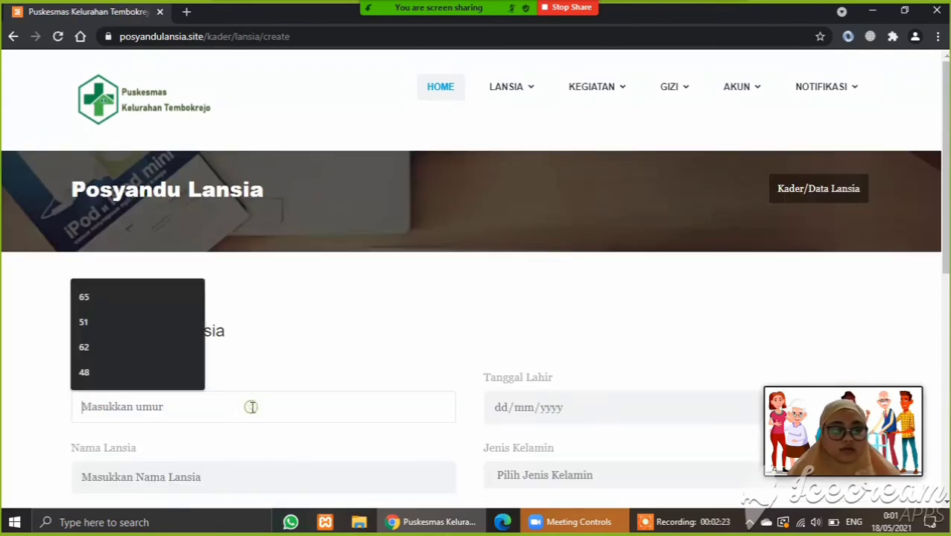
{"action": "left_click", "coordinate": [89, 298]}
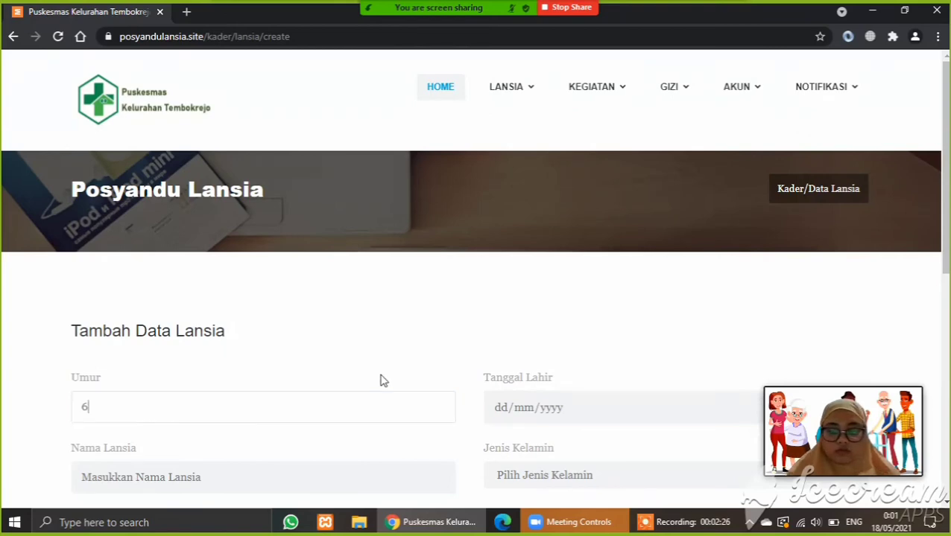
{"action": "type", "text": "1"}
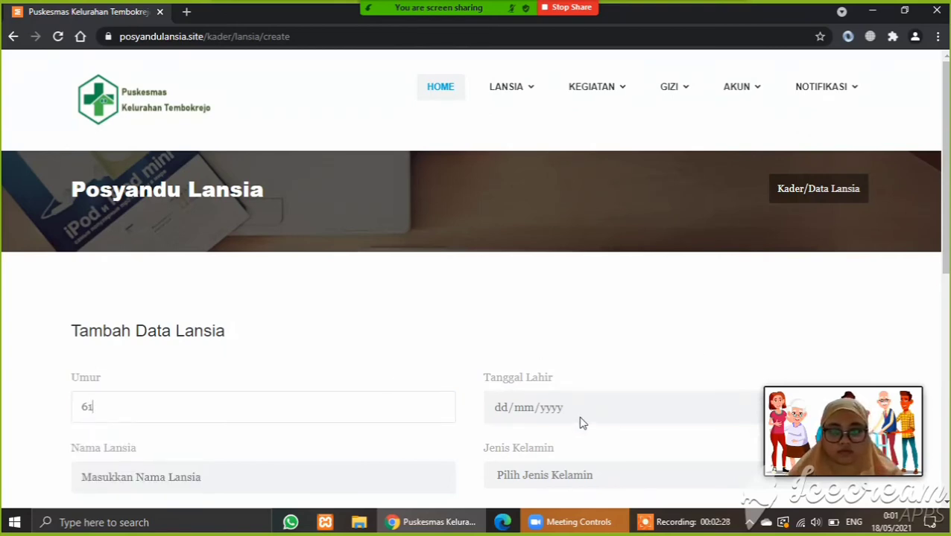
{"action": "left_click", "coordinate": [579, 421]}
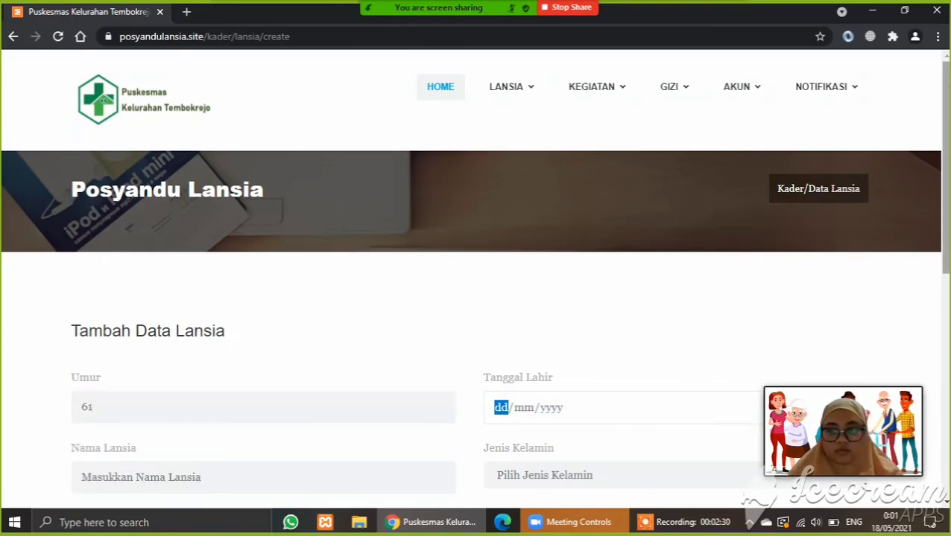
- Pick a February birth date in the Tanggal Lahir calendar
{"action": "scroll", "coordinate": [853, 351], "scroll_direction": "down", "scroll_amount": 2}
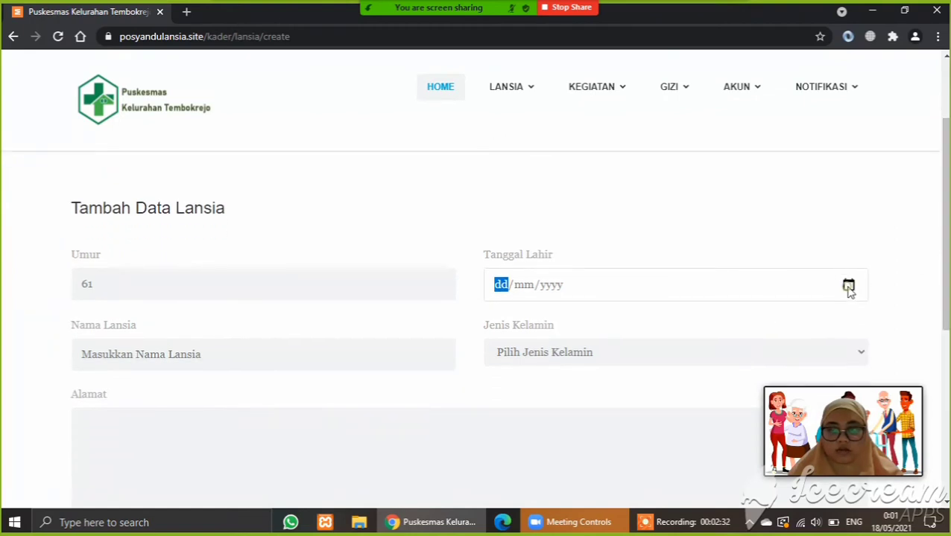
{"action": "left_click", "coordinate": [849, 288]}
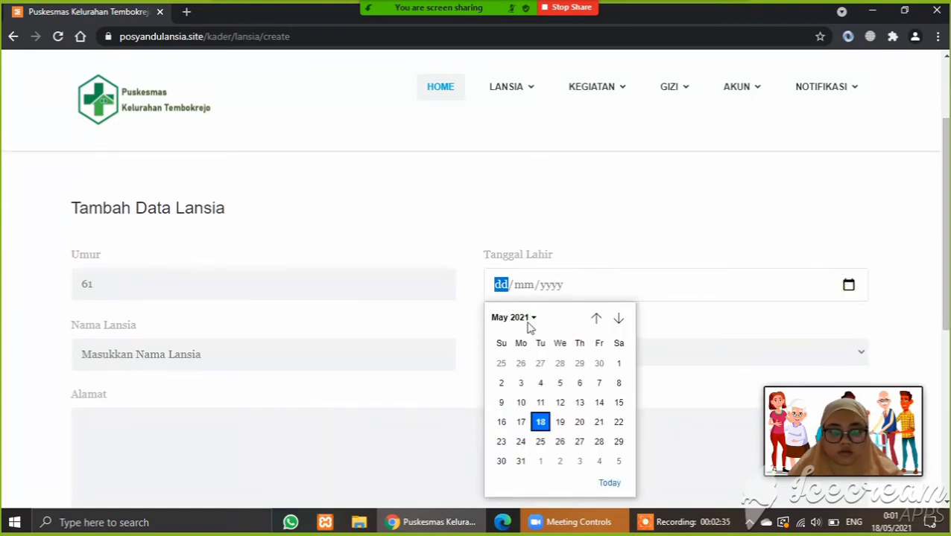
{"action": "left_click", "coordinate": [529, 324]}
{"action": "left_click", "coordinate": [528, 325]}
{"action": "left_click", "coordinate": [528, 324]}
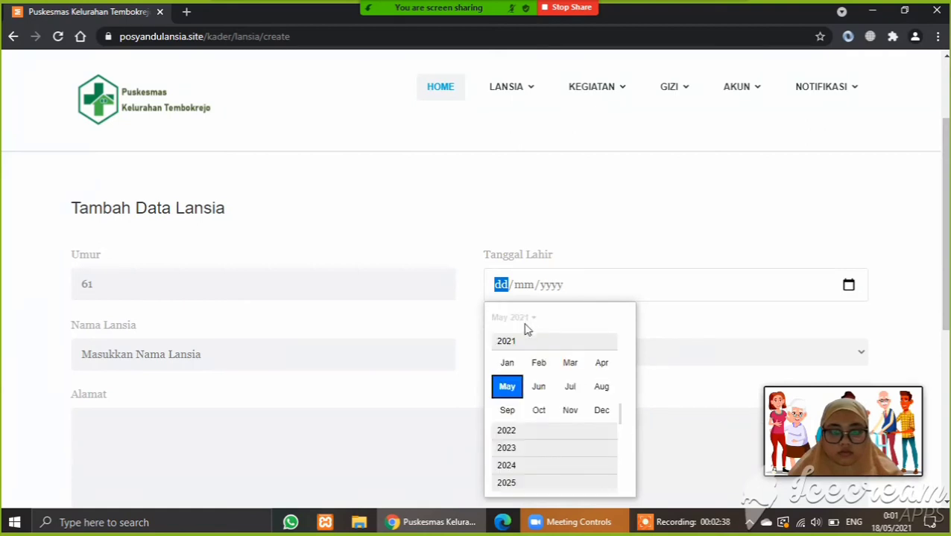
{"action": "scroll", "coordinate": [512, 341], "scroll_direction": "up", "scroll_amount": 2}
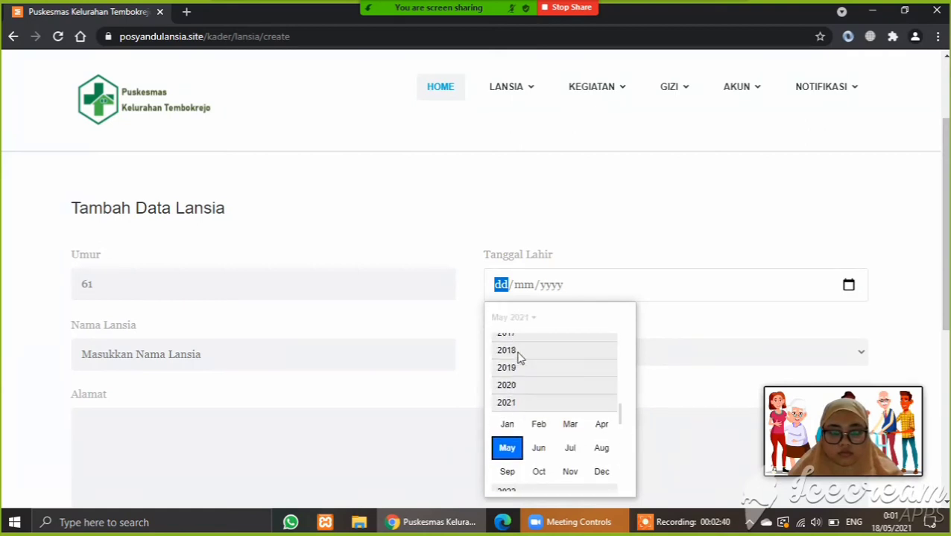
{"action": "scroll", "coordinate": [519, 358], "scroll_direction": "up", "scroll_amount": 3}
{"action": "scroll", "coordinate": [624, 415], "scroll_direction": "up", "scroll_amount": 5}
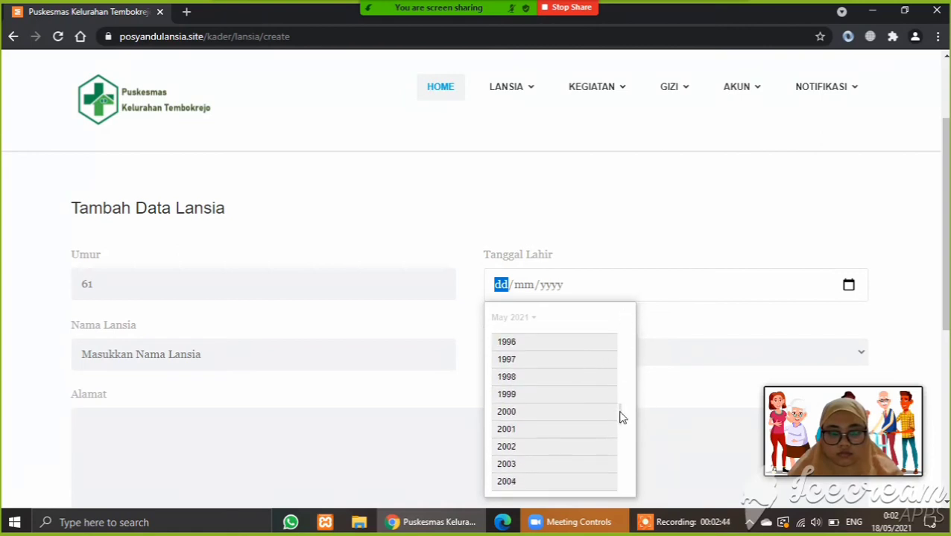
{"action": "left_click_drag", "start_coordinate": [620, 415], "coordinate": [634, 310]}
{"action": "left_click", "coordinate": [632, 312]}
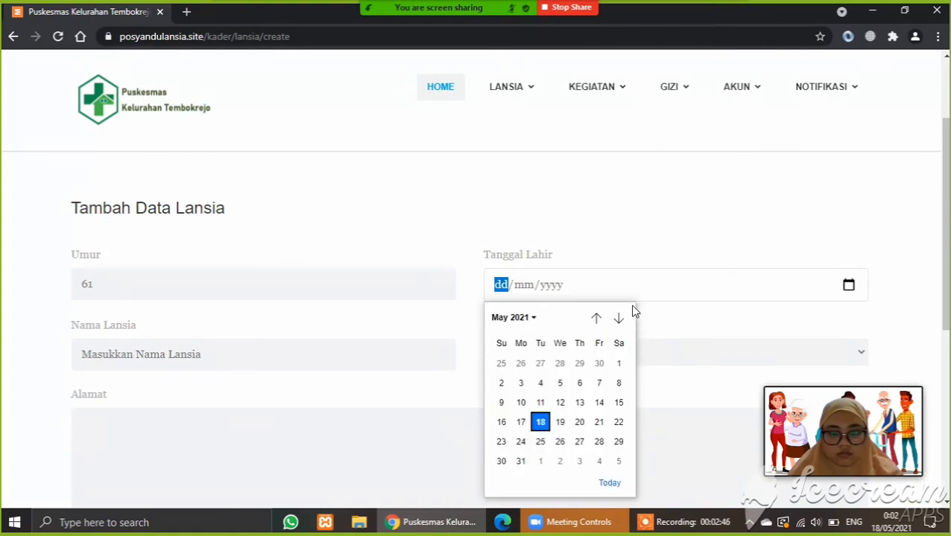
{"action": "left_click", "coordinate": [511, 318]}
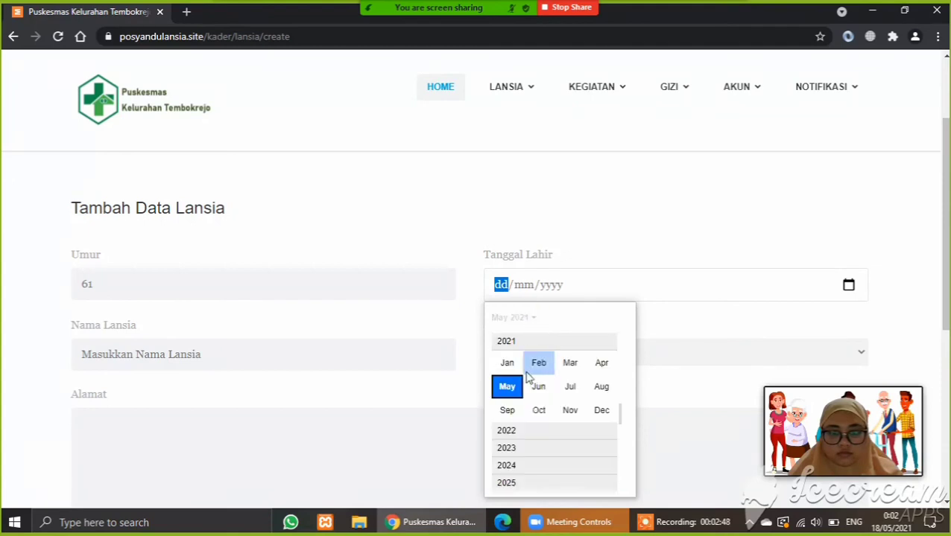
{"action": "left_click", "coordinate": [536, 365]}
- Enter the elderly person's name, choose Laki-laki, fill in the address, and save
{"action": "left_click", "coordinate": [432, 351]}
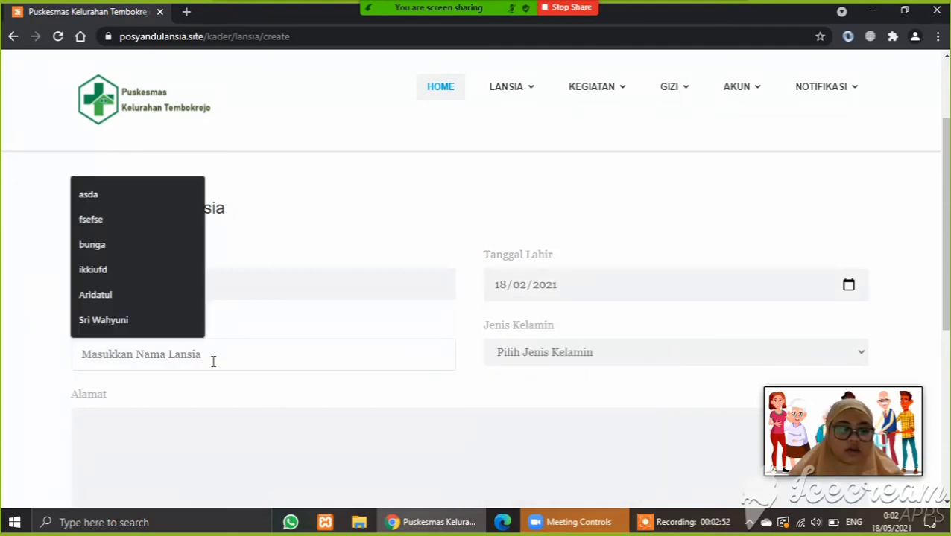
{"action": "type", "text": "Gatot"}
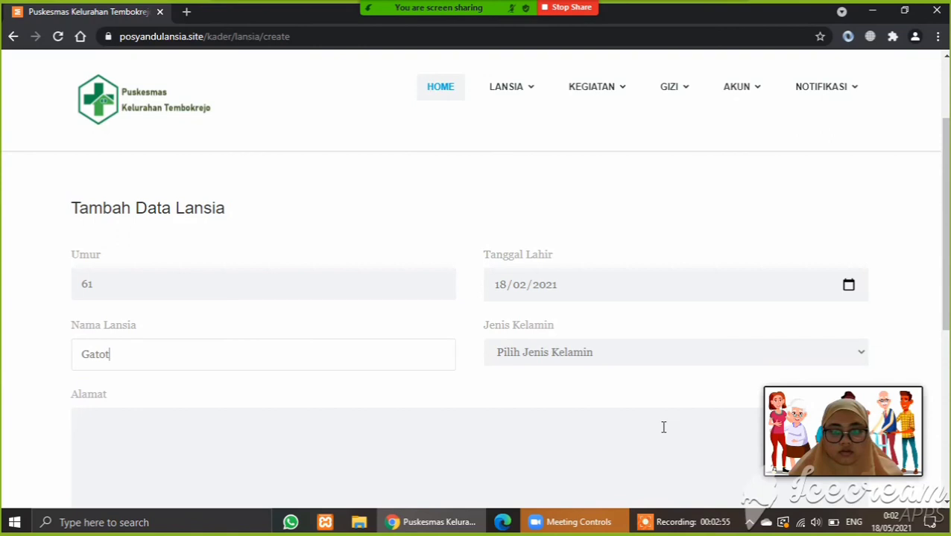
{"action": "left_click", "coordinate": [646, 351]}
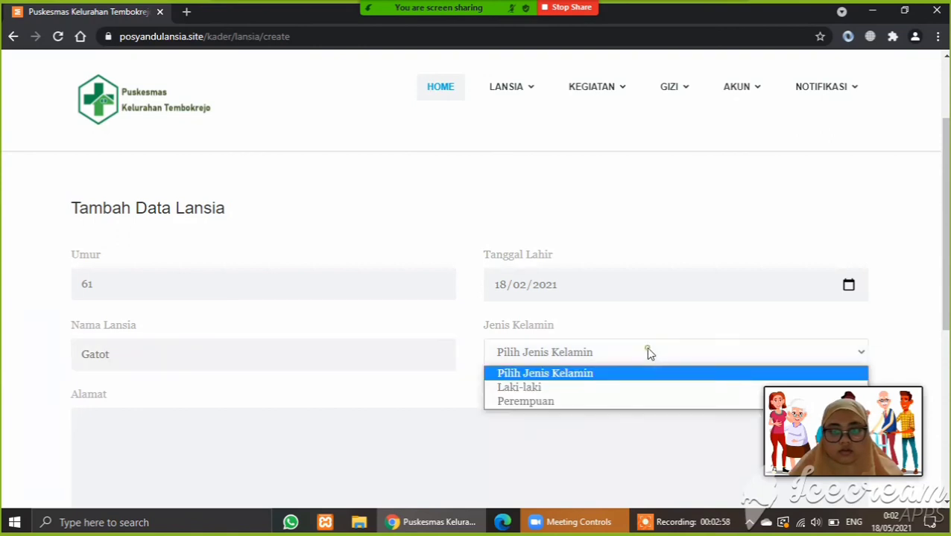
{"action": "left_click", "coordinate": [580, 389]}
{"action": "left_click", "coordinate": [322, 453]}
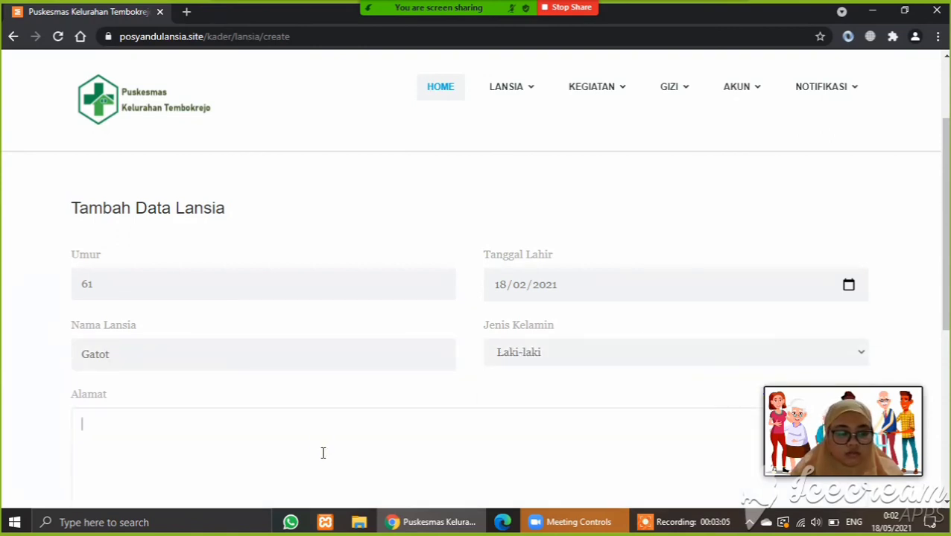
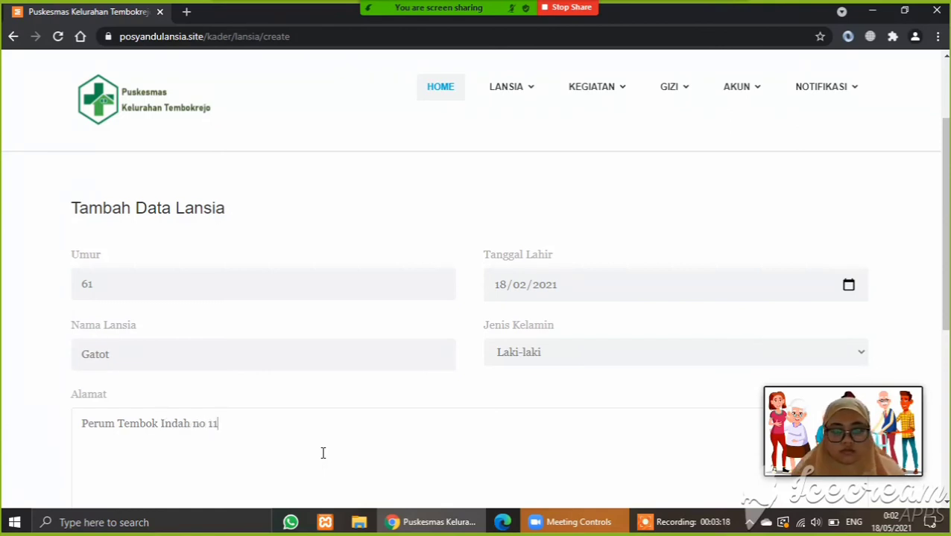
{"action": "left_click_drag", "start_coordinate": [944, 236], "coordinate": [945, 321]}
{"action": "left_click", "coordinate": [92, 375]}
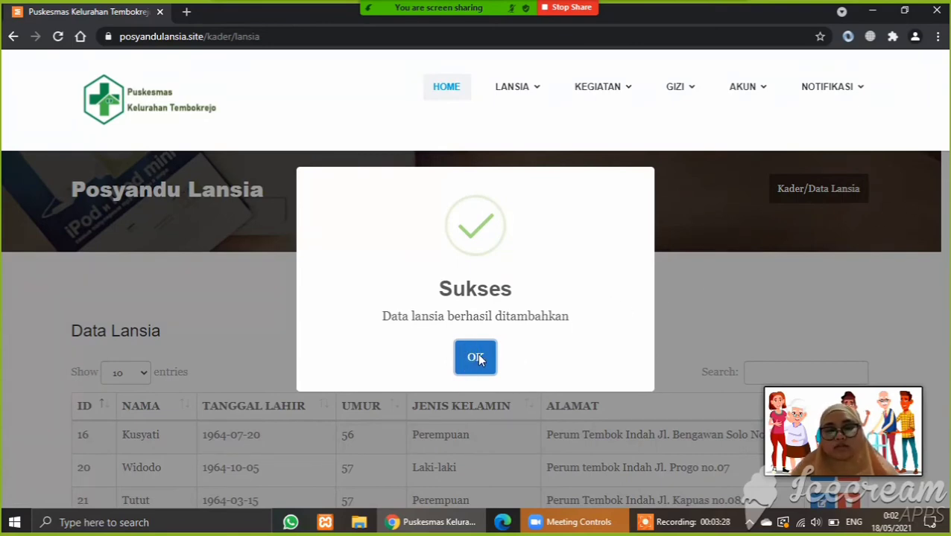
- Dismiss the success notice and scroll to new entry ID 44 (61, Laki-laki)
{"action": "left_click", "coordinate": [479, 360]}
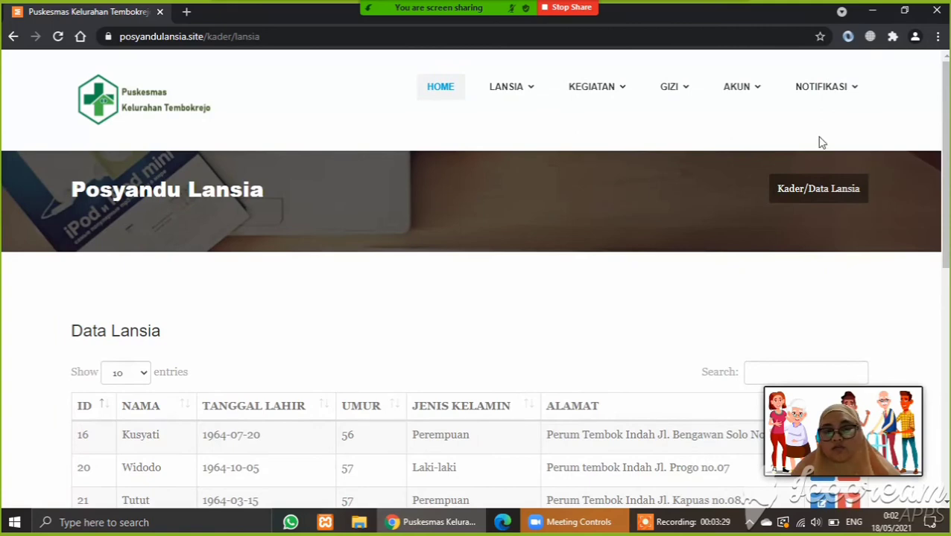
{"action": "left_click_drag", "start_coordinate": [942, 141], "coordinate": [946, 336]}
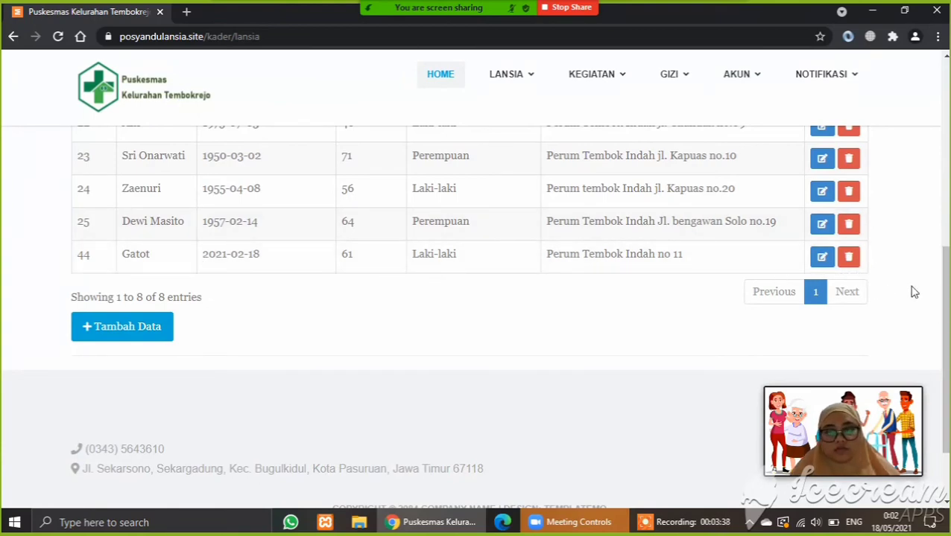
- Replace record 44's name with a new one, save, and check the updated row
{"action": "left_click", "coordinate": [821, 263]}
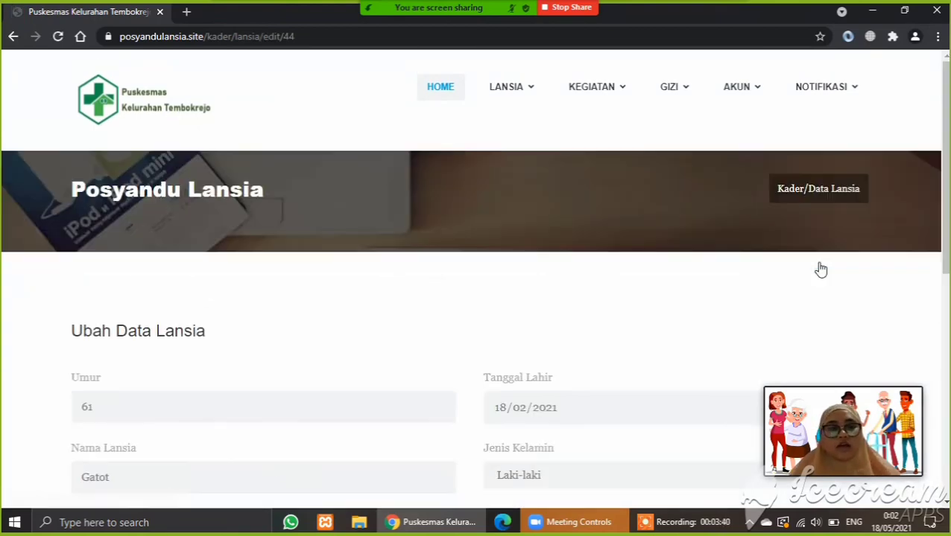
{"action": "left_click_drag", "start_coordinate": [944, 229], "coordinate": [944, 318]}
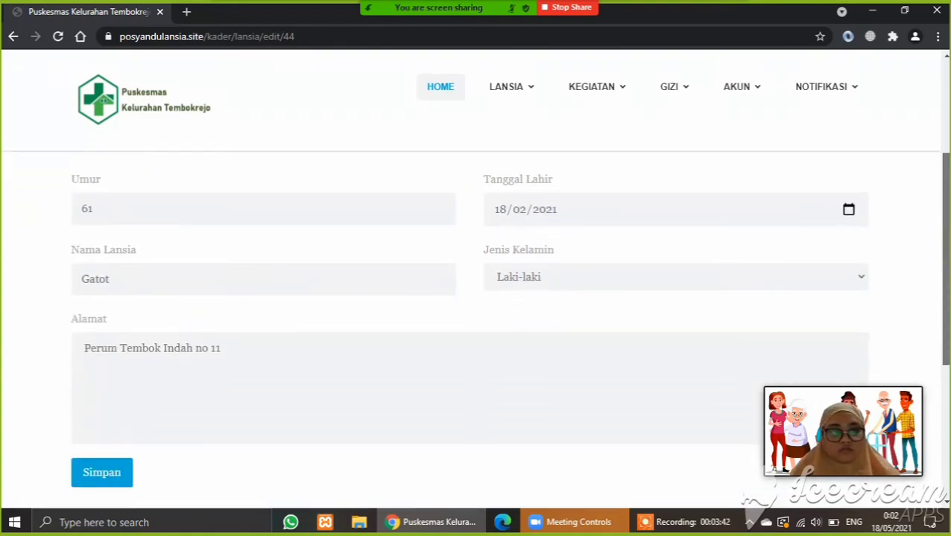
{"action": "left_click_drag", "start_coordinate": [267, 280], "coordinate": [61, 291]}
{"action": "type", "text": "Sarah"}
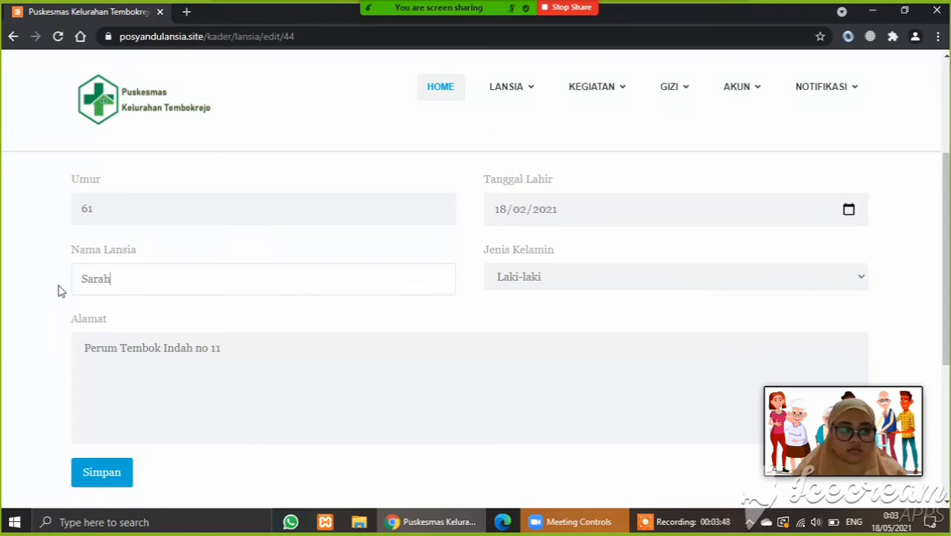
{"action": "left_click", "coordinate": [110, 485]}
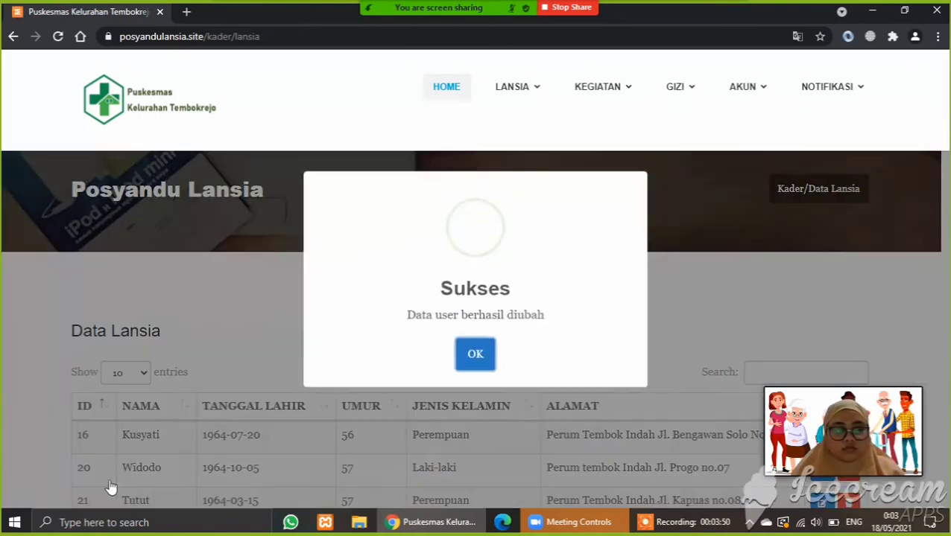
{"action": "left_click", "coordinate": [479, 361]}
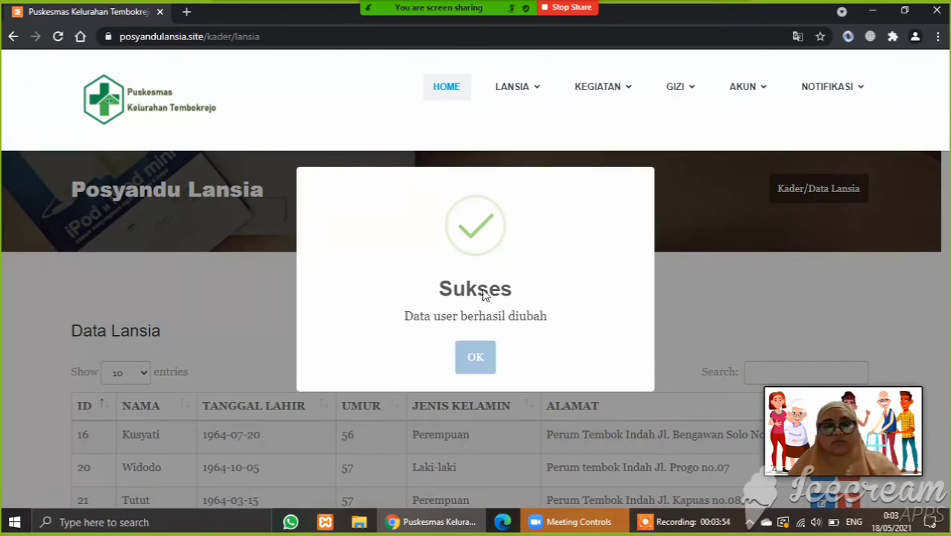
{"action": "scroll", "coordinate": [945, 206], "scroll_direction": "down", "scroll_amount": 6}
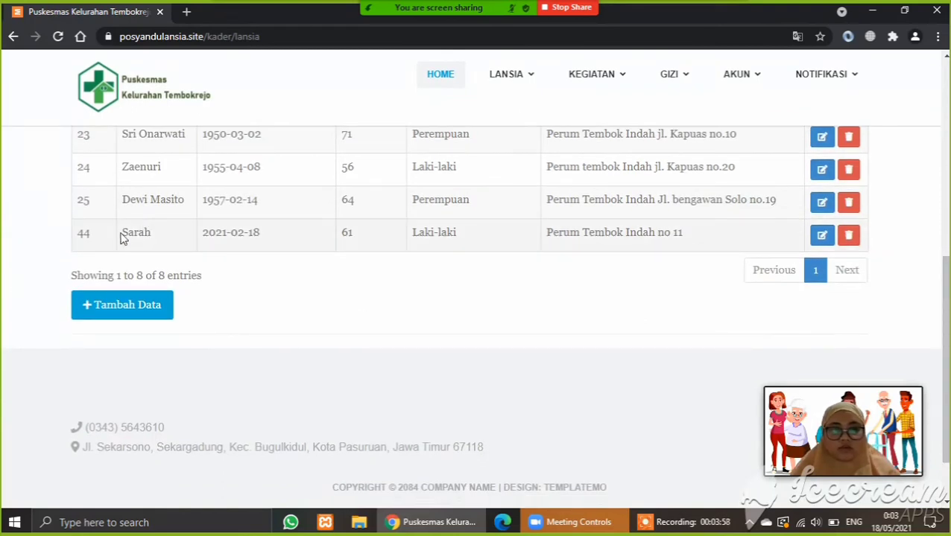
{"action": "left_click_drag", "start_coordinate": [124, 234], "coordinate": [718, 246]}
- Delete record 44 via 'Yes, hapus data' and dismiss the success notice
{"action": "left_click", "coordinate": [851, 241]}
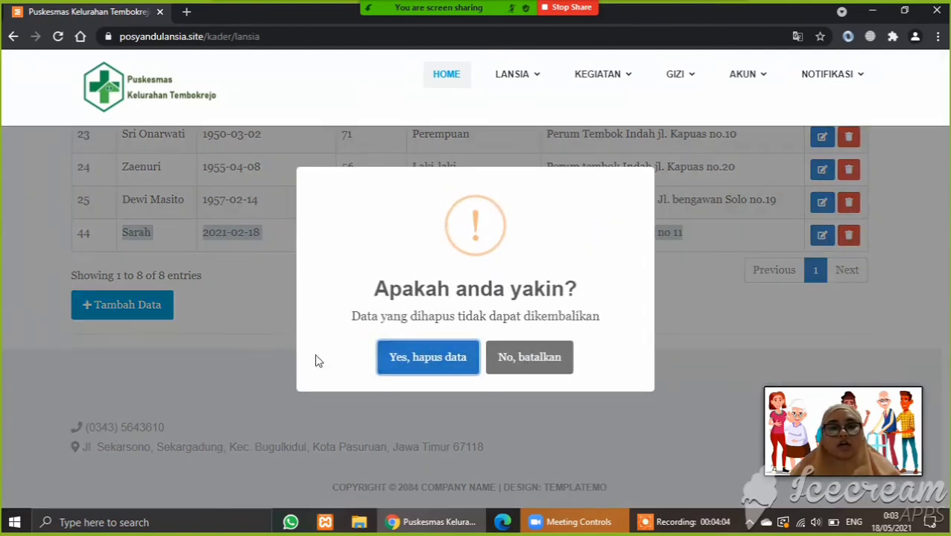
{"action": "left_click", "coordinate": [451, 363]}
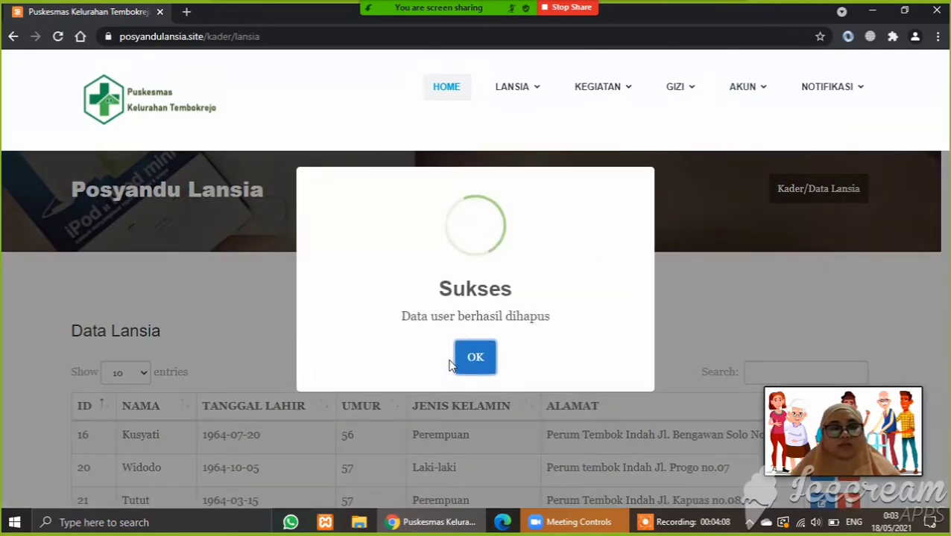
{"action": "left_click", "coordinate": [475, 357]}
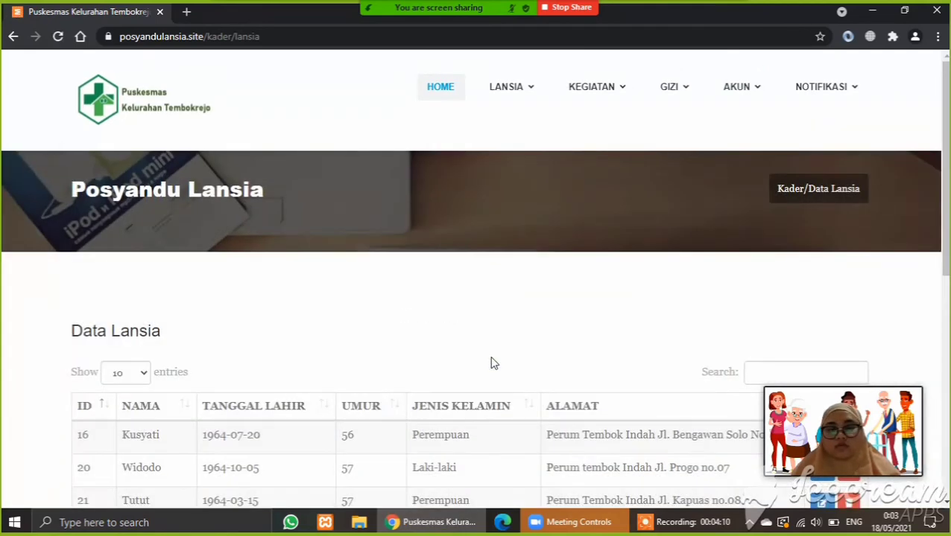
{"action": "mouse_move", "coordinate": [523, 99]}
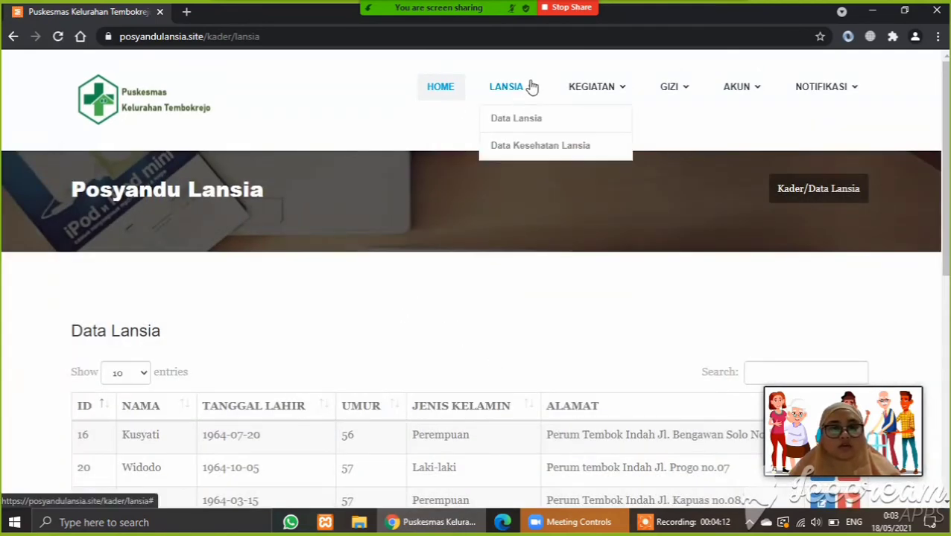
- Go to Data Kesehatan Lansia and start a new entry with Tambah Data
{"action": "left_click", "coordinate": [543, 149]}
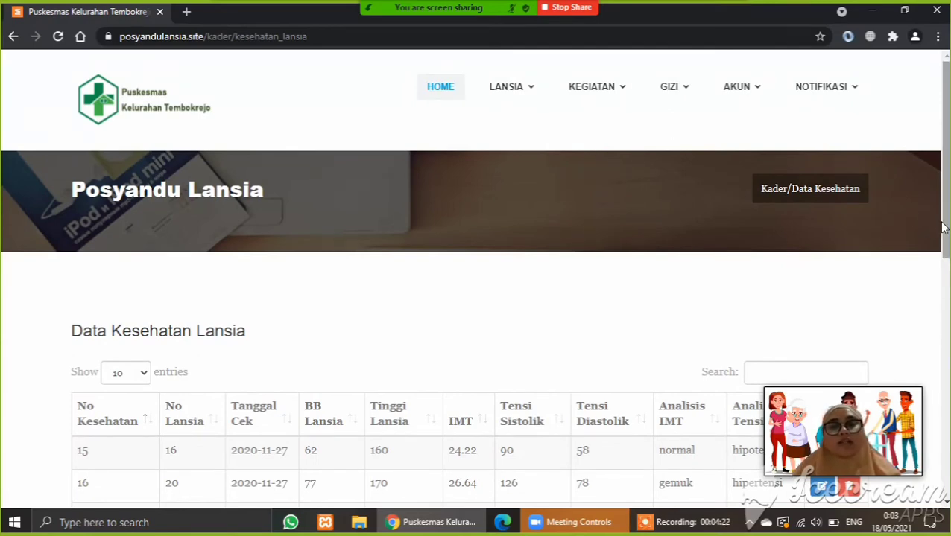
{"action": "left_click_drag", "start_coordinate": [945, 231], "coordinate": [944, 409]}
{"action": "left_click", "coordinate": [148, 377]}
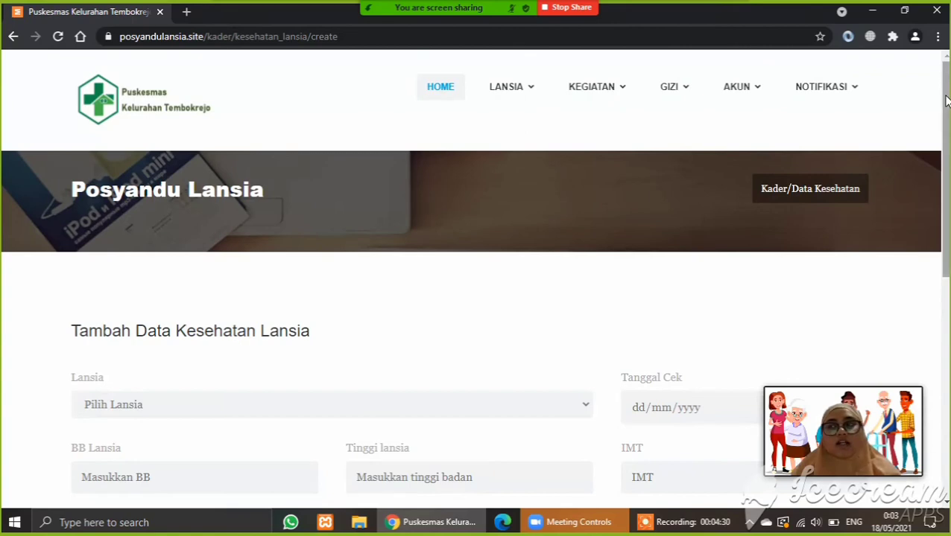
- Choose the elderly person and set the check date to 19/05/2021
{"action": "left_click_drag", "start_coordinate": [944, 100], "coordinate": [945, 161]}
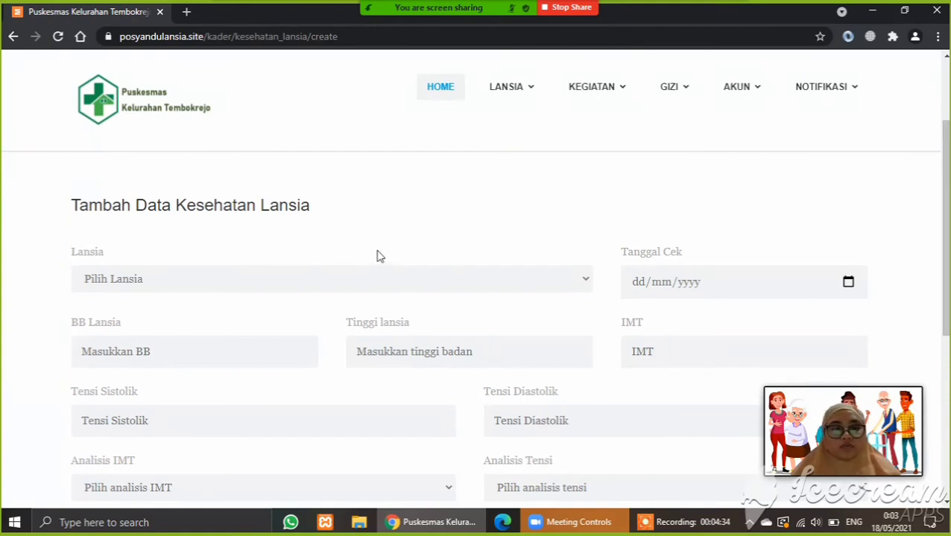
{"action": "left_click", "coordinate": [389, 282]}
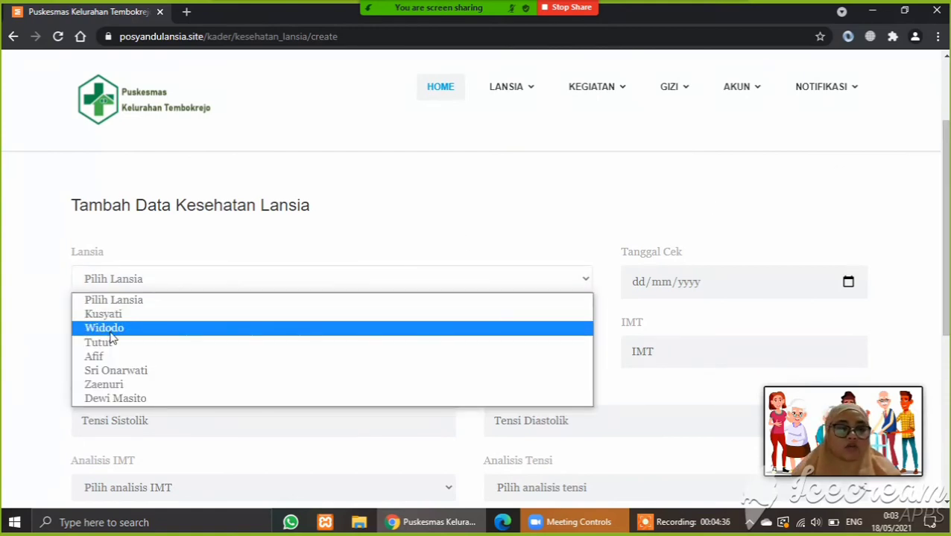
{"action": "left_click", "coordinate": [110, 332]}
{"action": "left_click", "coordinate": [848, 288]}
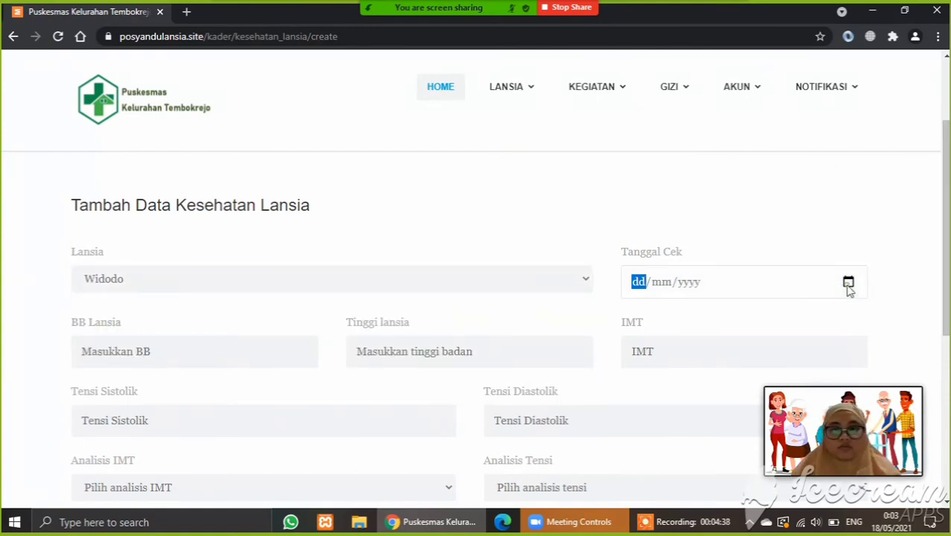
{"action": "left_click", "coordinate": [848, 289]}
{"action": "left_click", "coordinate": [698, 419]}
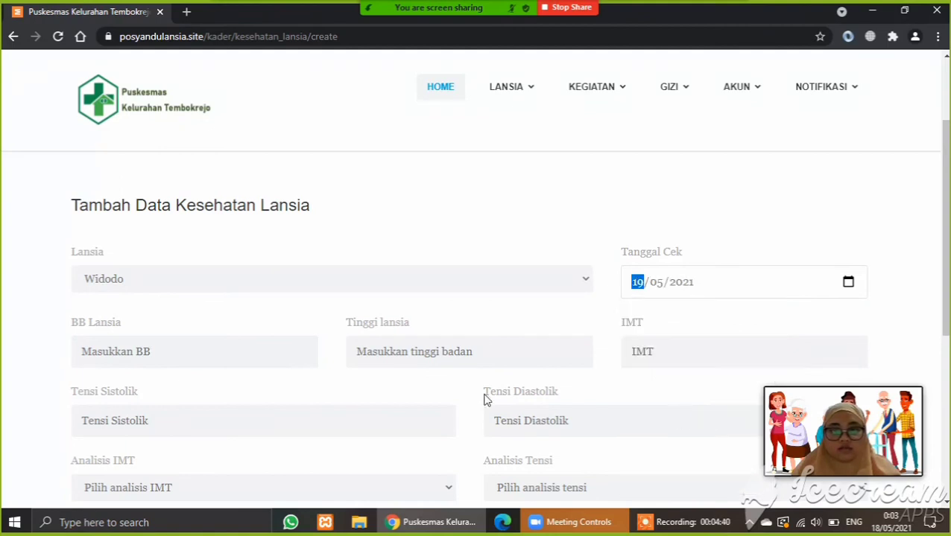
- Enter weight 67, height 170, blood pressure 110/90, and save the record
{"action": "left_click", "coordinate": [168, 352]}
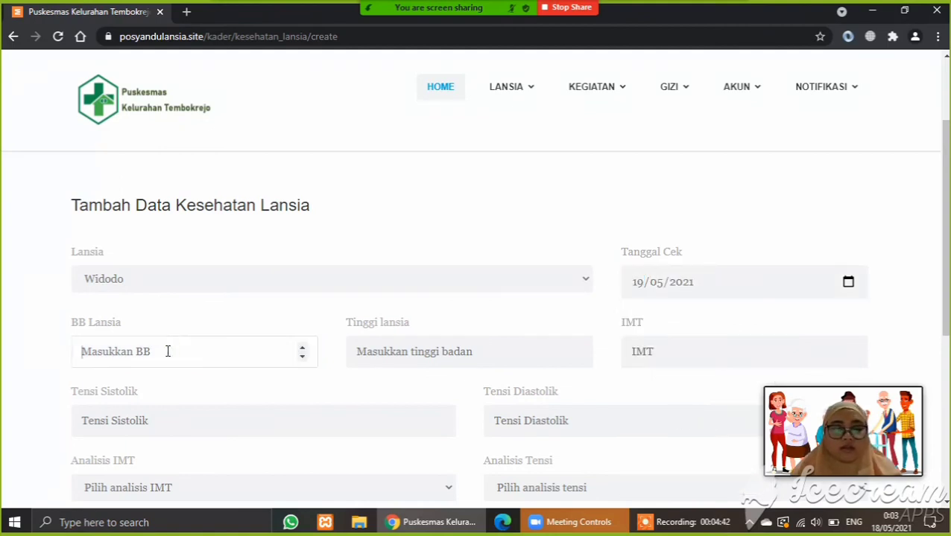
{"action": "type", "text": "67"}
{"action": "left_click", "coordinate": [405, 350]}
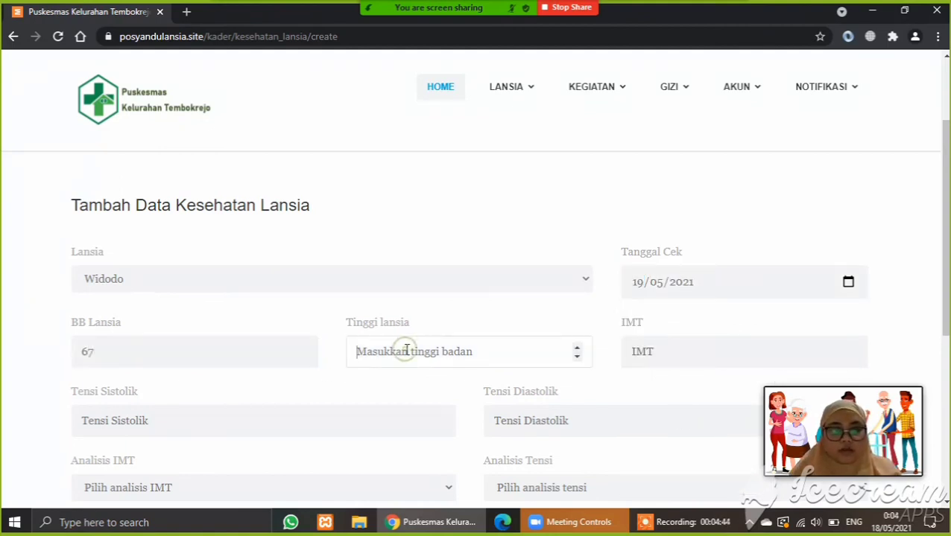
{"action": "type", "text": "170"}
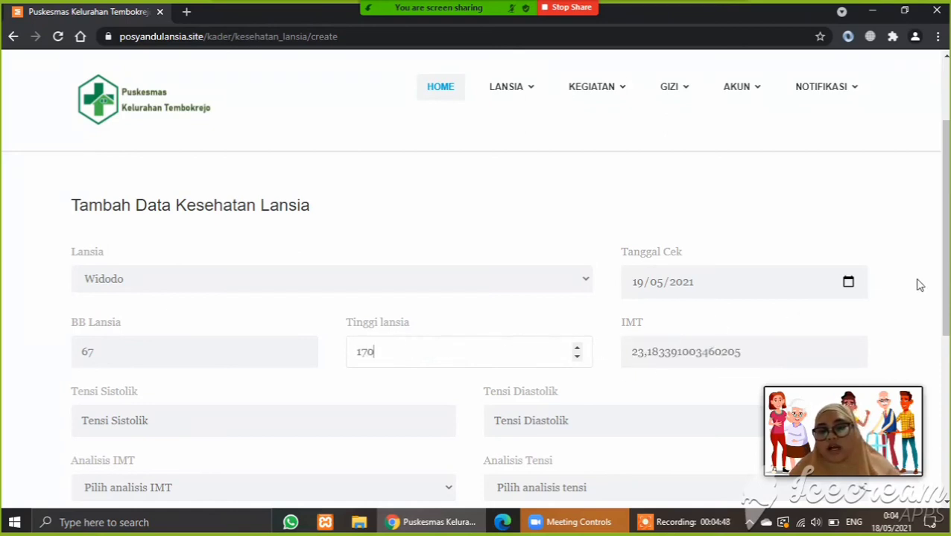
{"action": "scroll", "coordinate": [947, 301], "scroll_direction": "down", "scroll_amount": 3}
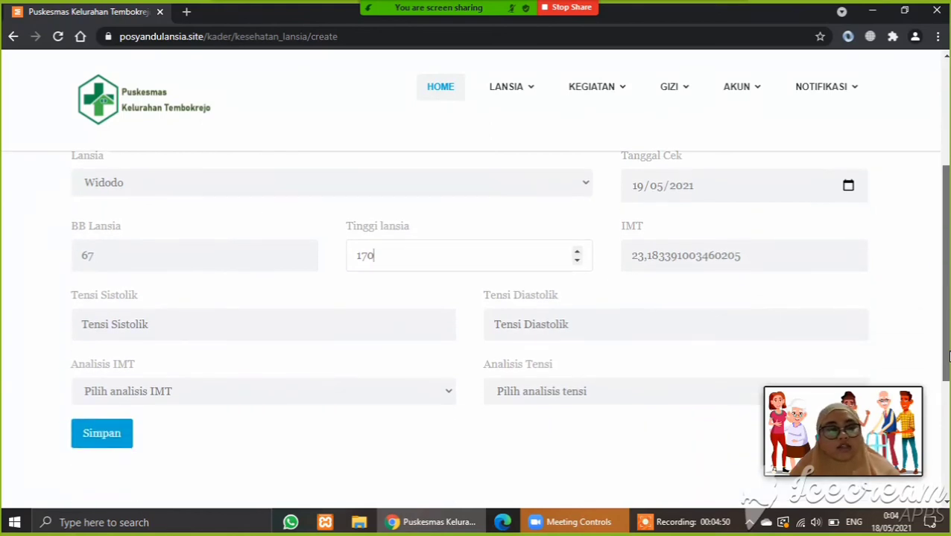
{"action": "left_click", "coordinate": [342, 243]}
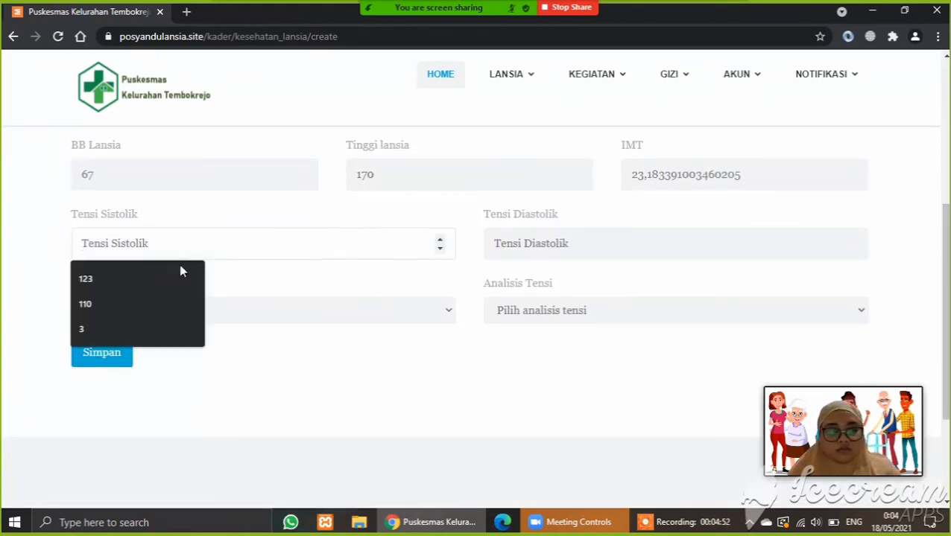
{"action": "left_click", "coordinate": [100, 299]}
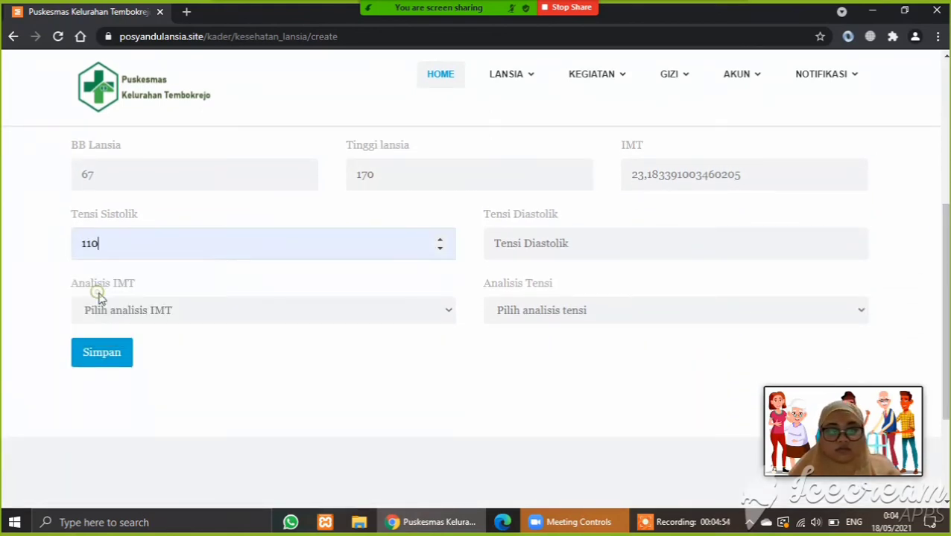
{"action": "left_click", "coordinate": [520, 242]}
{"action": "left_click", "coordinate": [520, 330]}
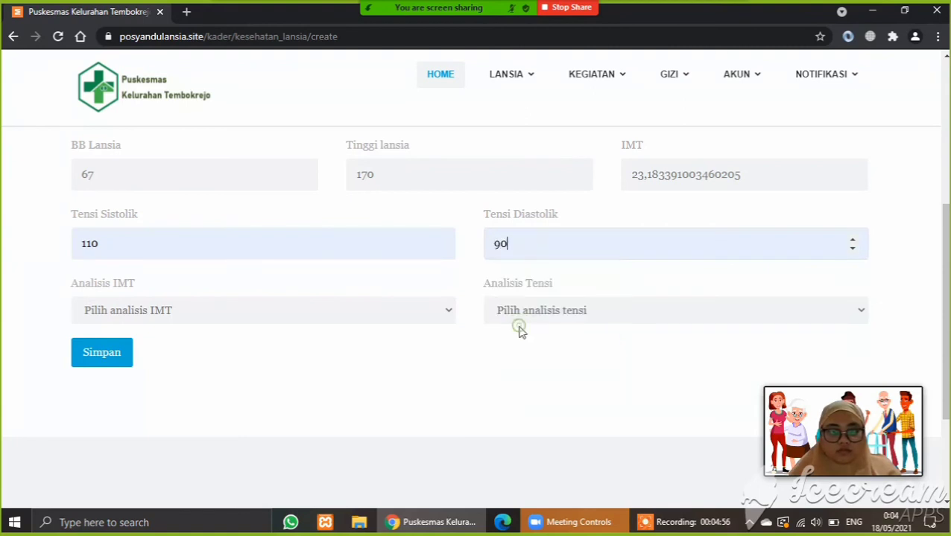
{"action": "scroll", "coordinate": [488, 350], "scroll_direction": "down", "scroll_amount": 1}
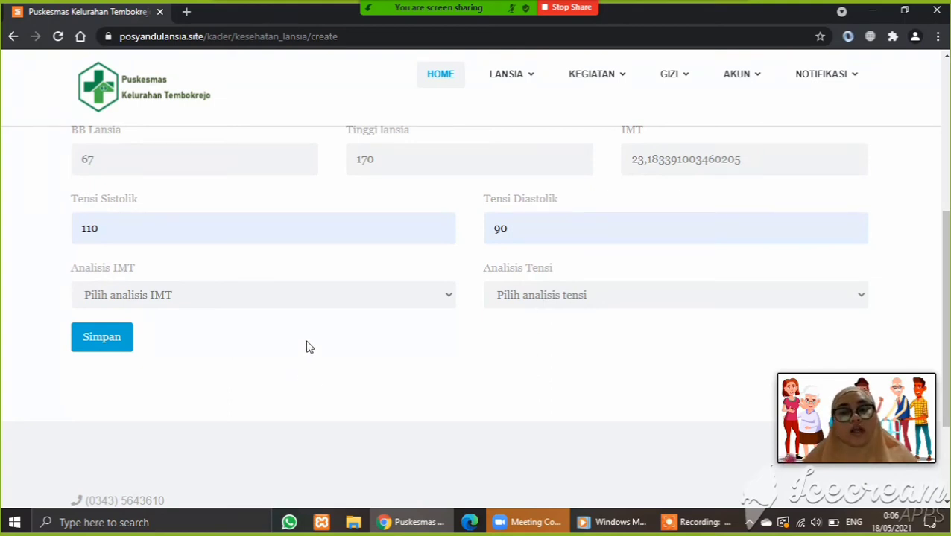
{"action": "left_click", "coordinate": [107, 339]}
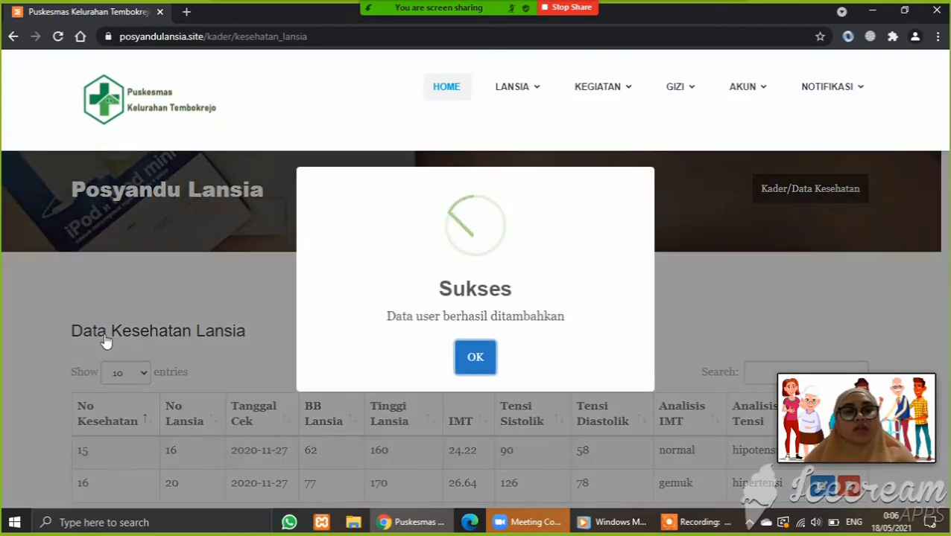
- Dismiss the notice and scroll to record 41: 2021-05-19, 67 kg, 170 cm, 110/90
{"action": "left_click", "coordinate": [483, 359]}
{"action": "left_click_drag", "start_coordinate": [943, 189], "coordinate": [948, 412]}
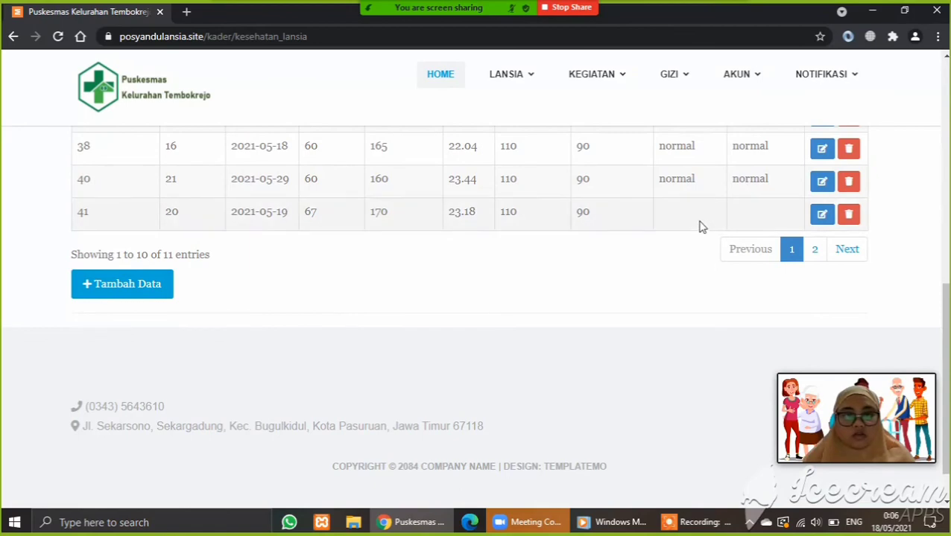
{"action": "scroll", "coordinate": [707, 255], "scroll_direction": "up", "scroll_amount": 4}
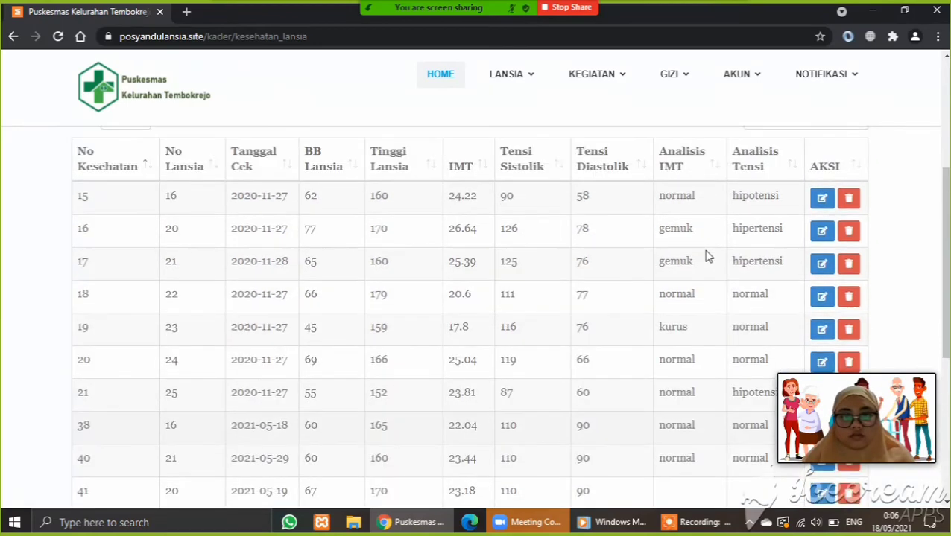
{"action": "scroll", "coordinate": [707, 256], "scroll_direction": "down", "scroll_amount": 3}
{"action": "scroll", "coordinate": [708, 256], "scroll_direction": "down", "scroll_amount": 1}
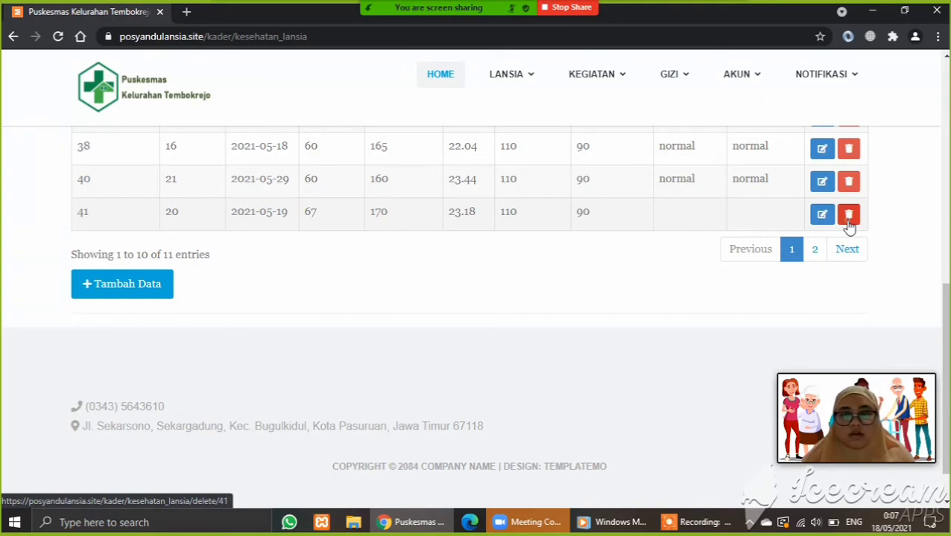
- Delete health records 41 and 42 from the list, confirming each deletion
{"action": "left_click", "coordinate": [848, 220]}
{"action": "left_click", "coordinate": [435, 360]}
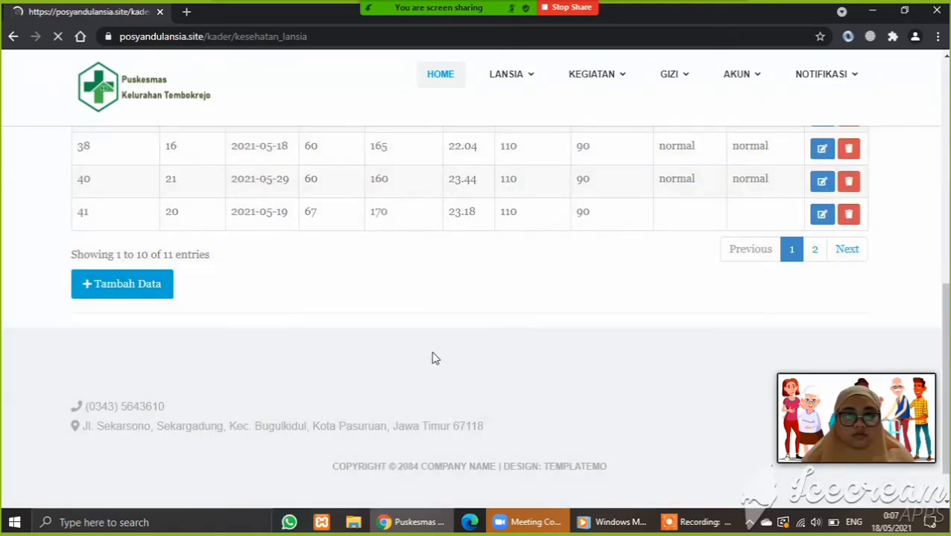
{"action": "left_click", "coordinate": [474, 356]}
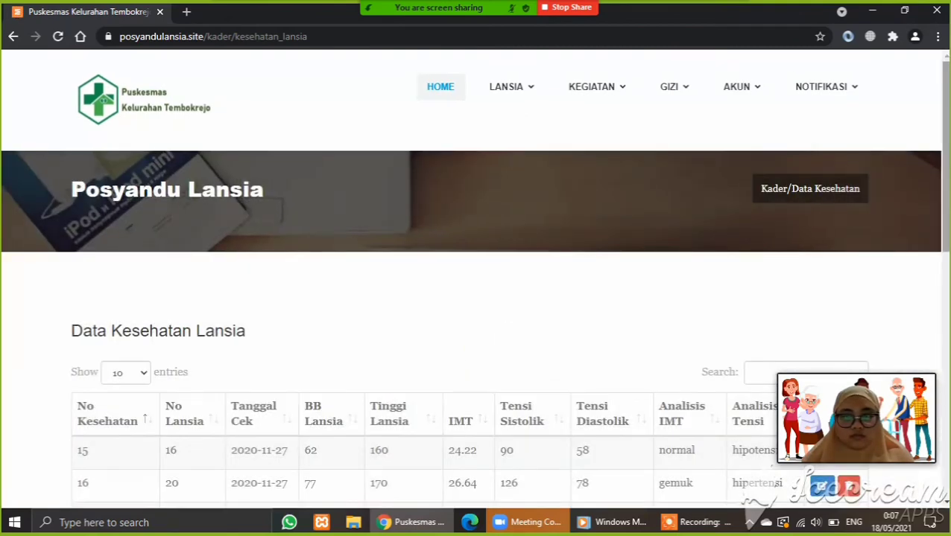
{"action": "left_click_drag", "start_coordinate": [945, 168], "coordinate": [944, 359]}
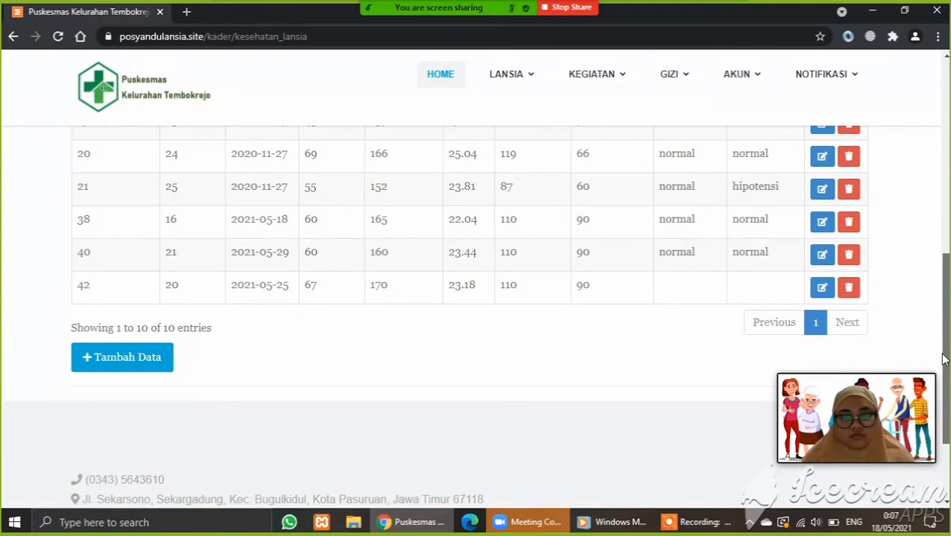
{"action": "left_click", "coordinate": [849, 288]}
{"action": "left_click", "coordinate": [430, 368]}
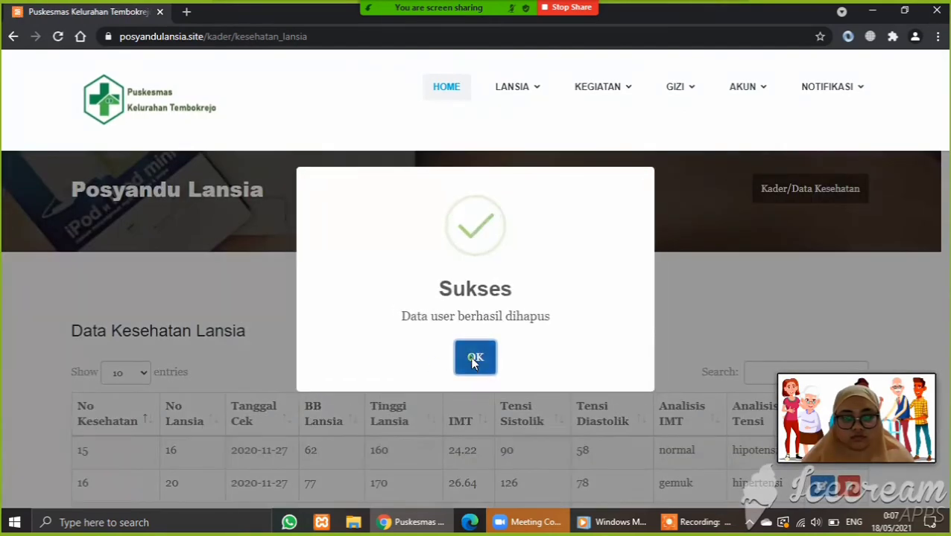
- Dismiss the success message and open the Gizi Susu Diupdate notification to view the Sayur Sop entry
{"action": "left_click", "coordinate": [469, 357]}
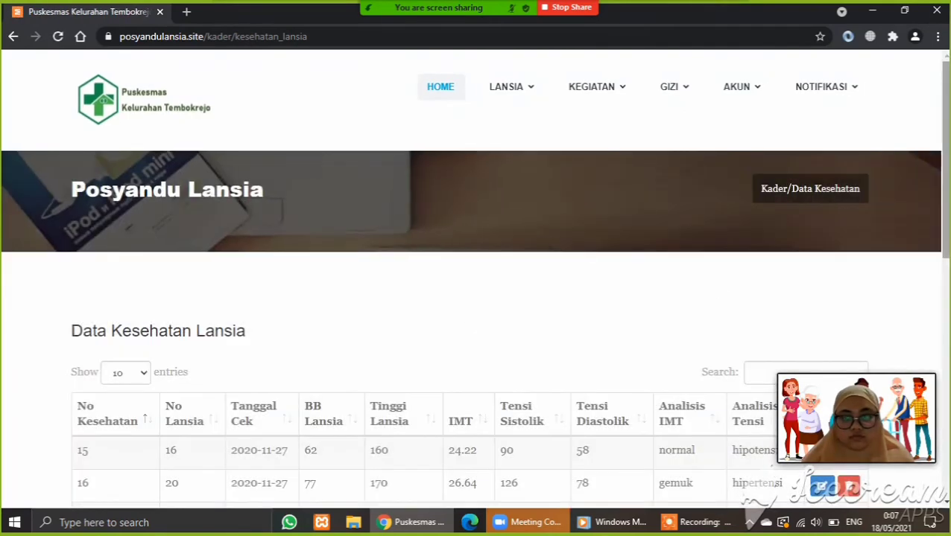
{"action": "left_click_drag", "start_coordinate": [940, 230], "coordinate": [933, 158]}
{"action": "scroll", "coordinate": [940, 386], "scroll_direction": "down", "scroll_amount": 1}
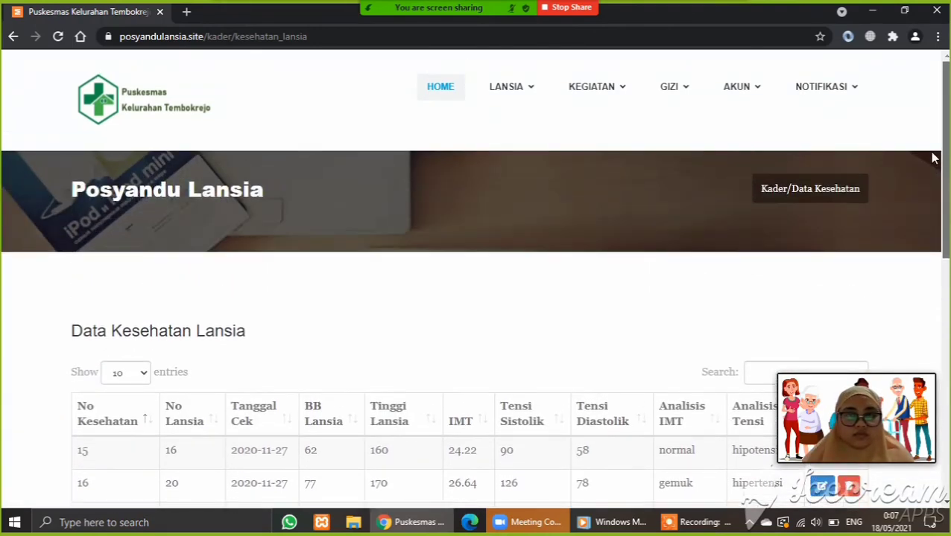
{"action": "mouse_move", "coordinate": [513, 91]}
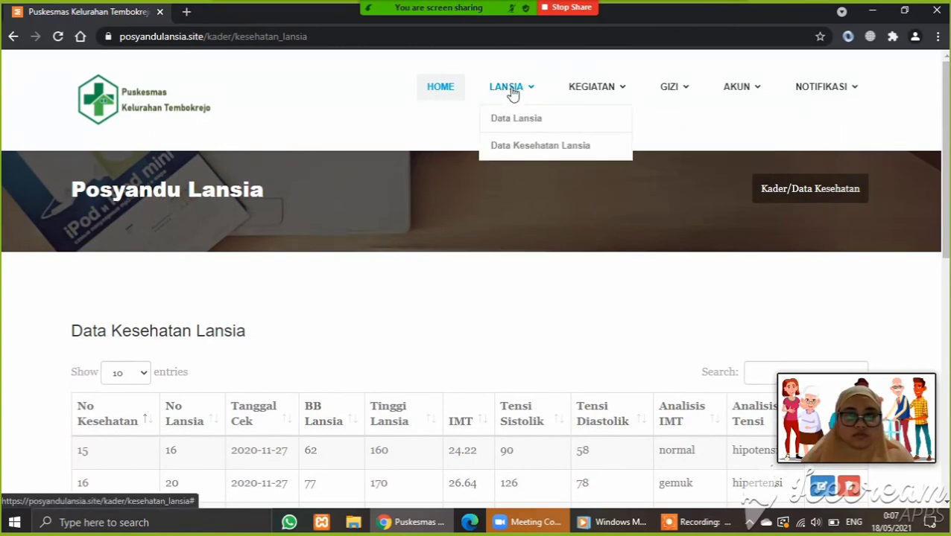
{"action": "mouse_move", "coordinate": [827, 88]}
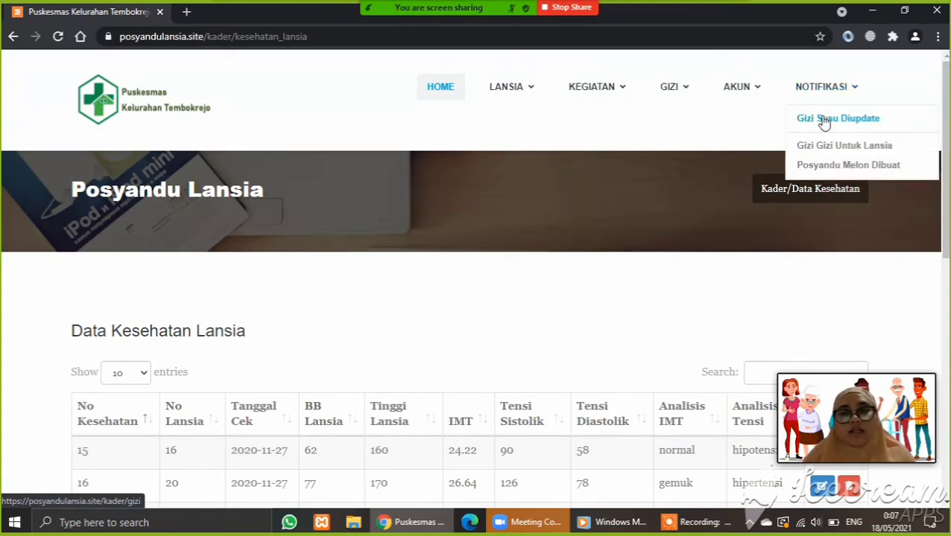
{"action": "left_click", "coordinate": [823, 122]}
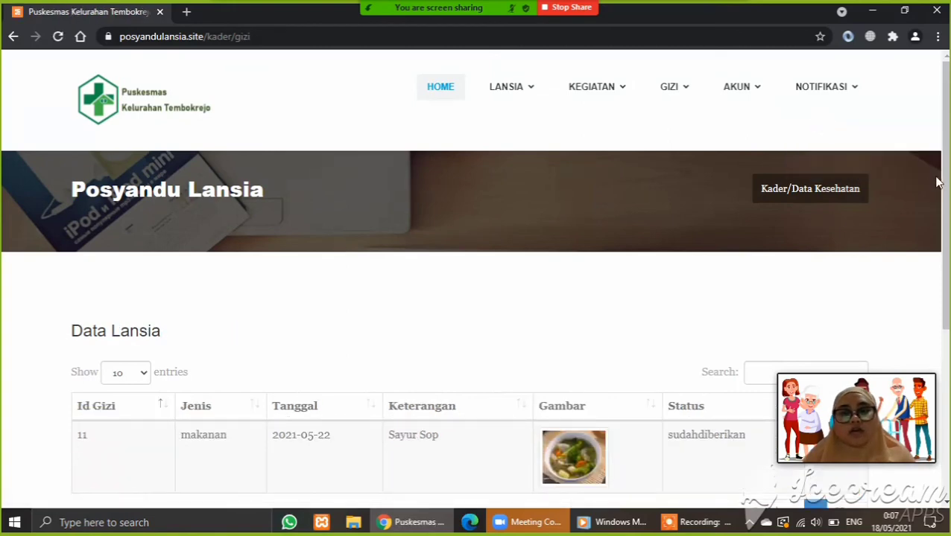
{"action": "scroll", "coordinate": [937, 183], "scroll_direction": "down", "scroll_amount": 2}
{"action": "scroll", "coordinate": [948, 252], "scroll_direction": "up", "scroll_amount": 2}
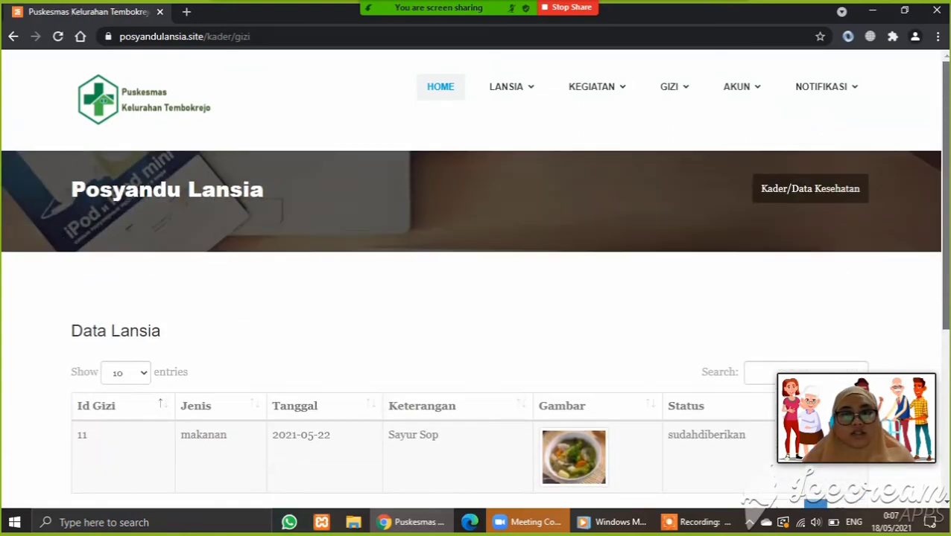
{"action": "mouse_move", "coordinate": [692, 97]}
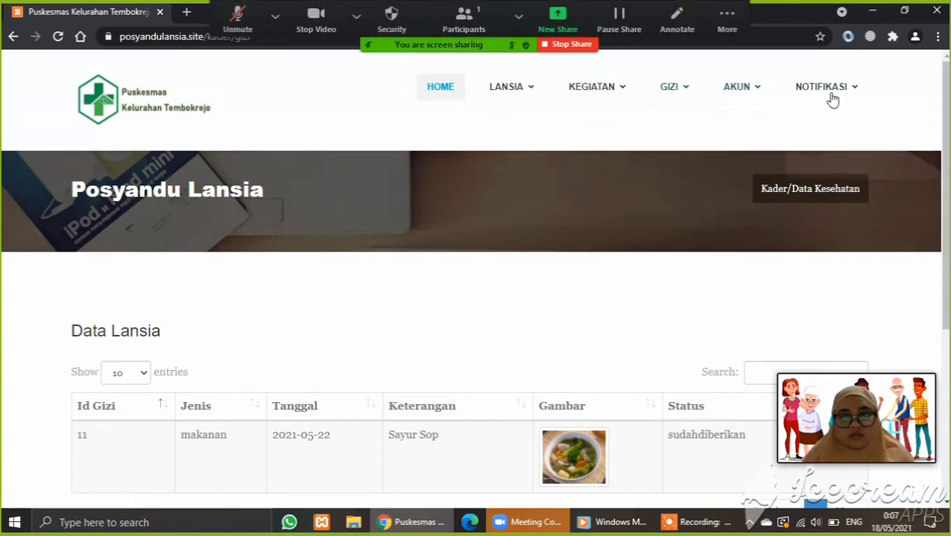
{"action": "left_click", "coordinate": [819, 163]}
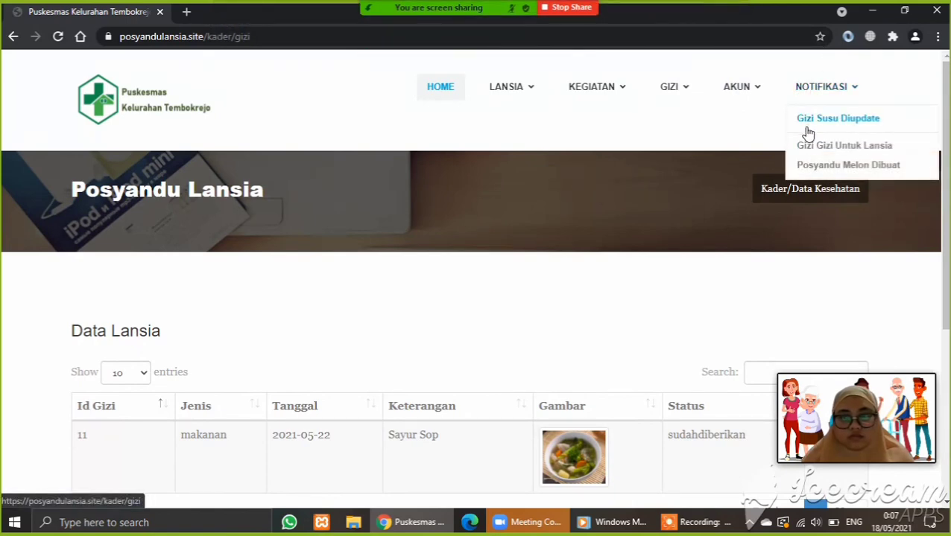
{"action": "left_click", "coordinate": [809, 146]}
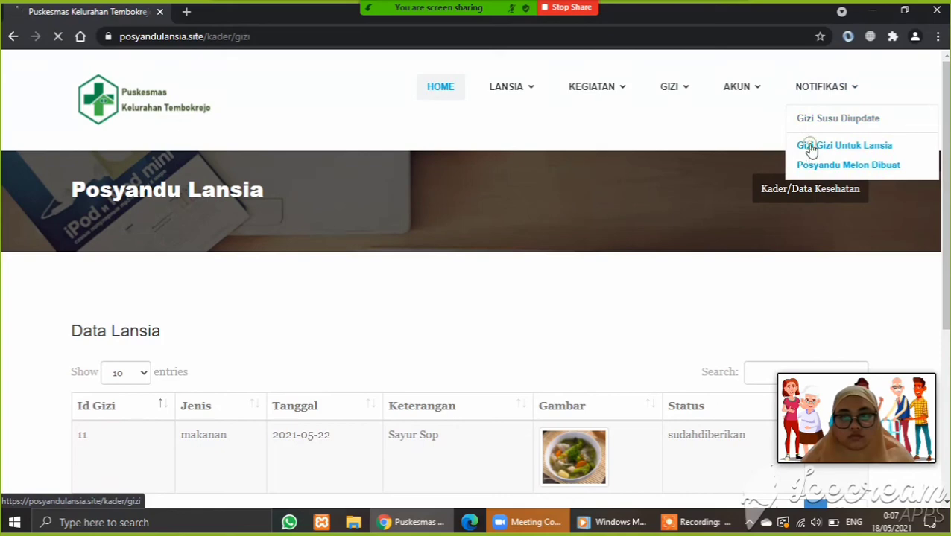
{"action": "mouse_move", "coordinate": [831, 97]}
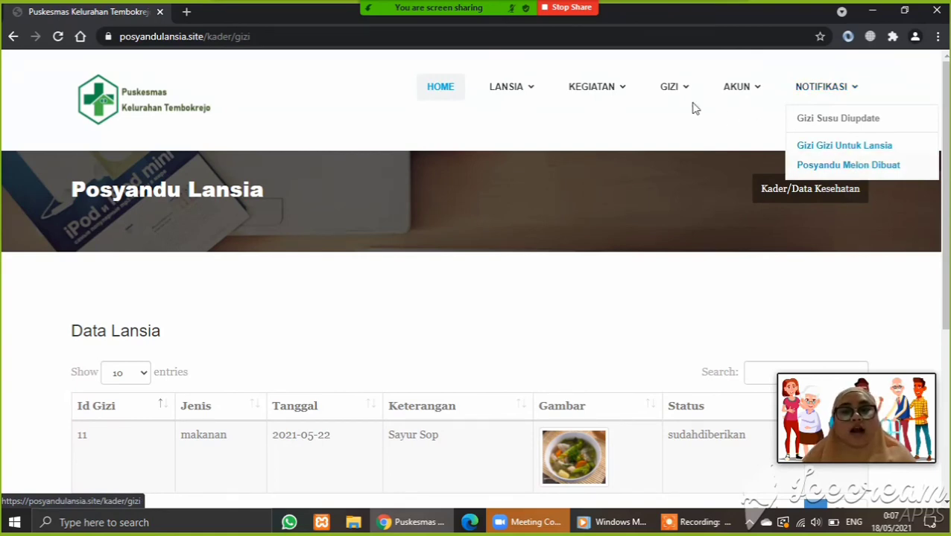
{"action": "mouse_move", "coordinate": [608, 87]}
{"action": "left_click", "coordinate": [600, 122]}
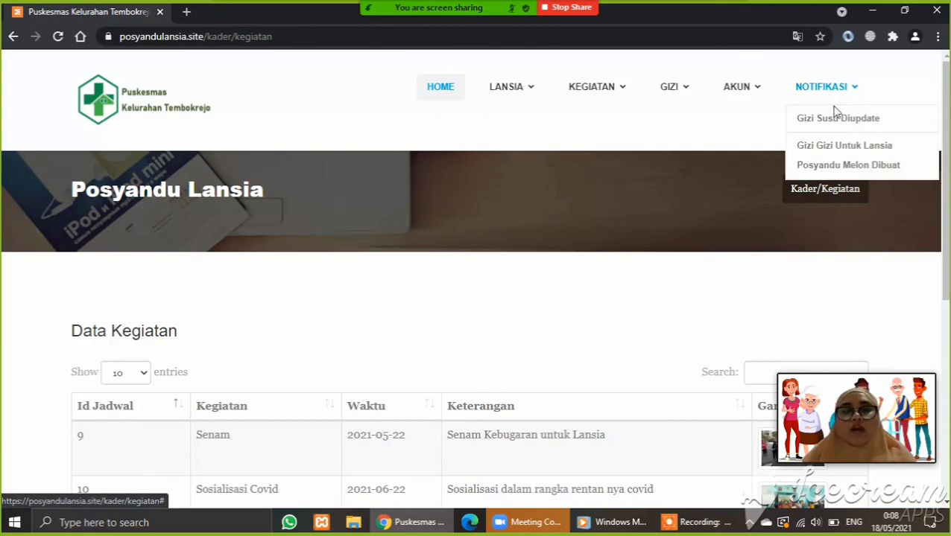
{"action": "left_click", "coordinate": [837, 119]}
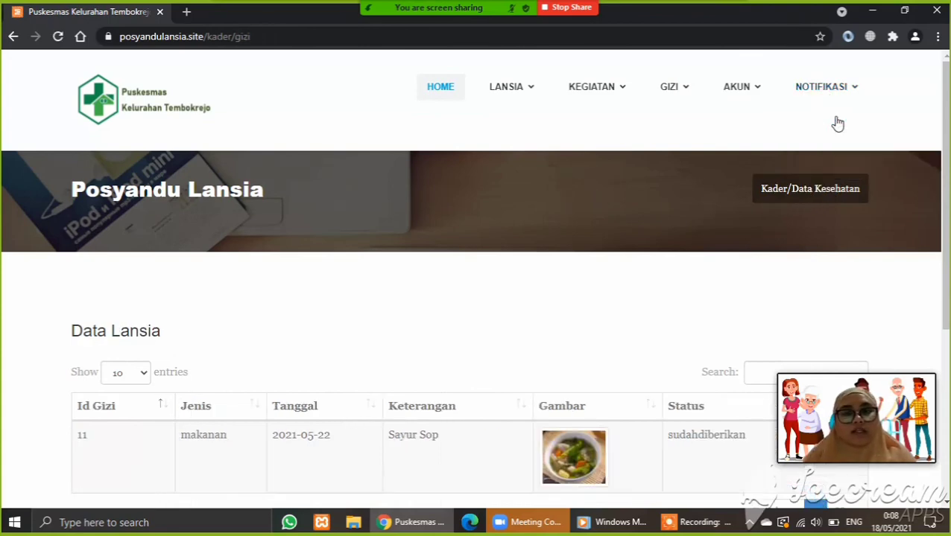
{"action": "mouse_move", "coordinate": [834, 93]}
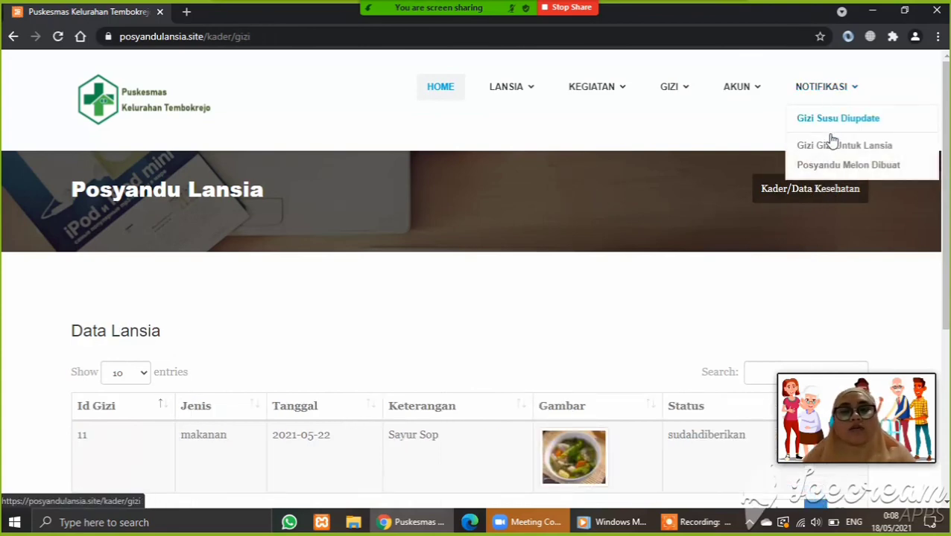
{"action": "mouse_move", "coordinate": [596, 93]}
{"action": "left_click", "coordinate": [605, 121]}
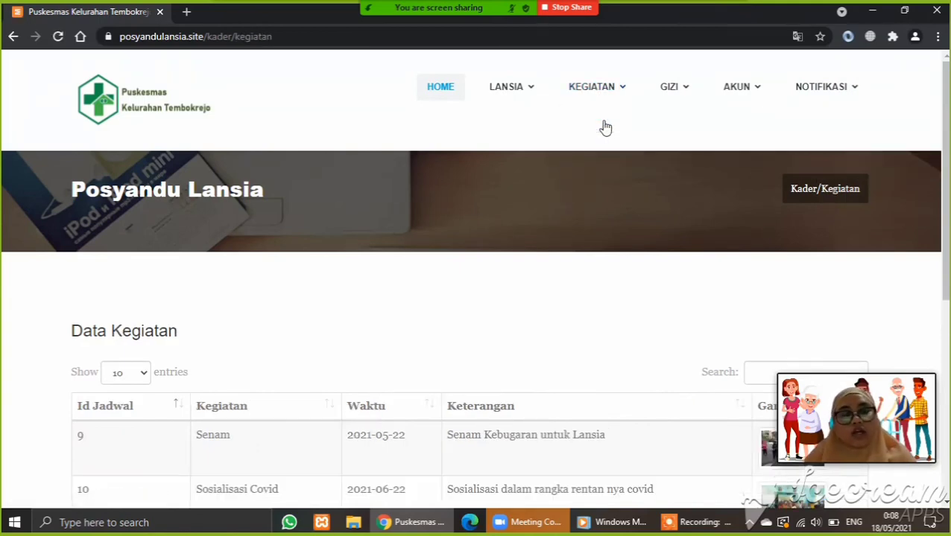
{"action": "scroll", "coordinate": [605, 127], "scroll_direction": "down", "scroll_amount": 2}
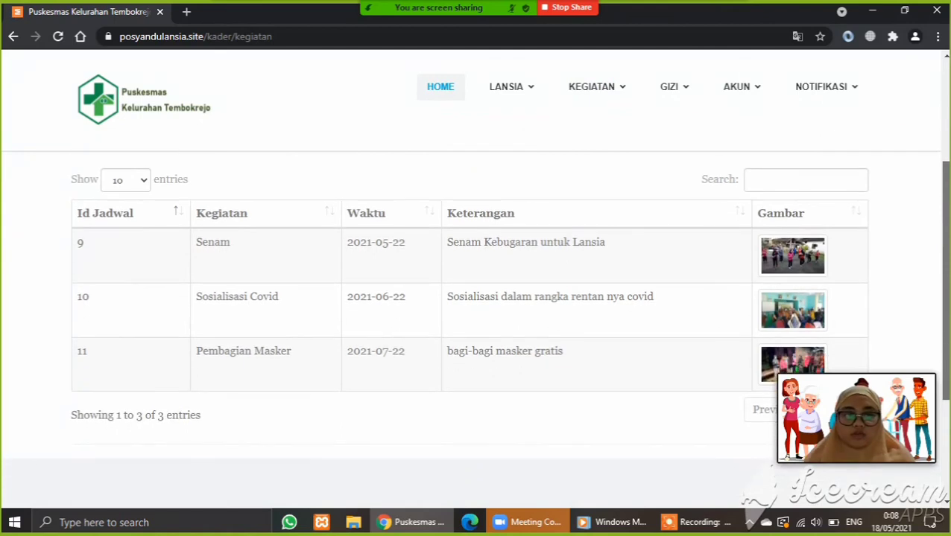
{"action": "mouse_move", "coordinate": [947, 234]}
{"action": "left_mouse_down"}
{"action": "mouse_move", "coordinate": [947, 270]}
{"action": "mouse_move", "coordinate": [950, 216]}
{"action": "left_mouse_up"}
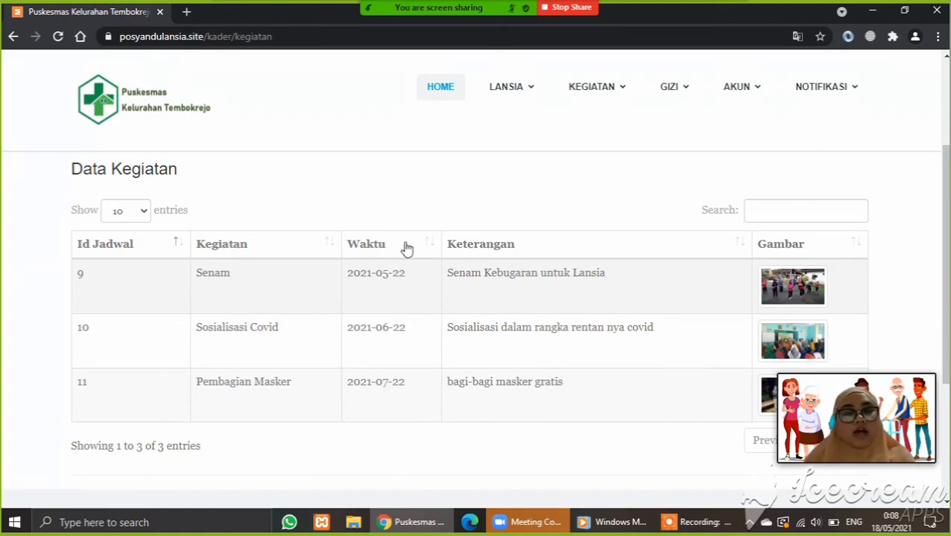
{"action": "mouse_move", "coordinate": [670, 87]}
{"action": "left_click", "coordinate": [670, 130]}
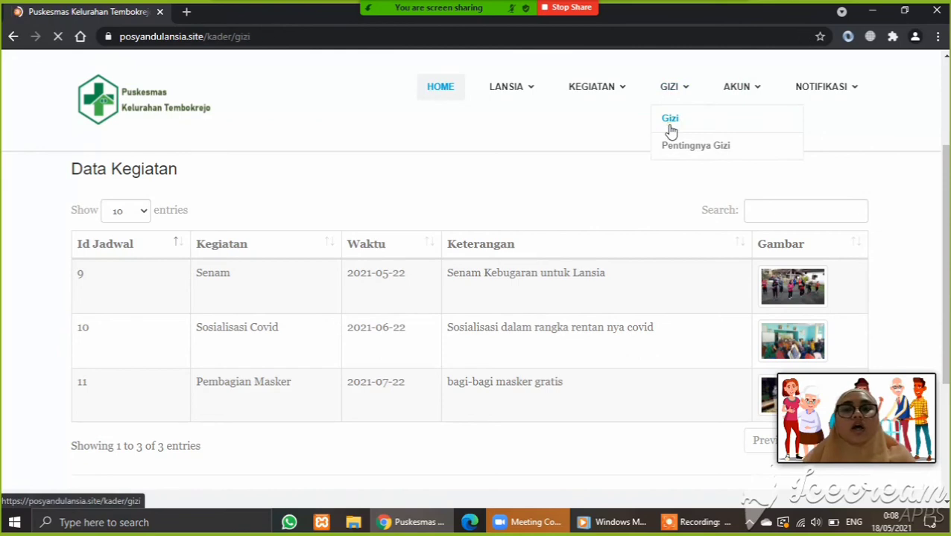
{"action": "scroll", "coordinate": [475, 298], "scroll_direction": "down", "scroll_amount": 2}
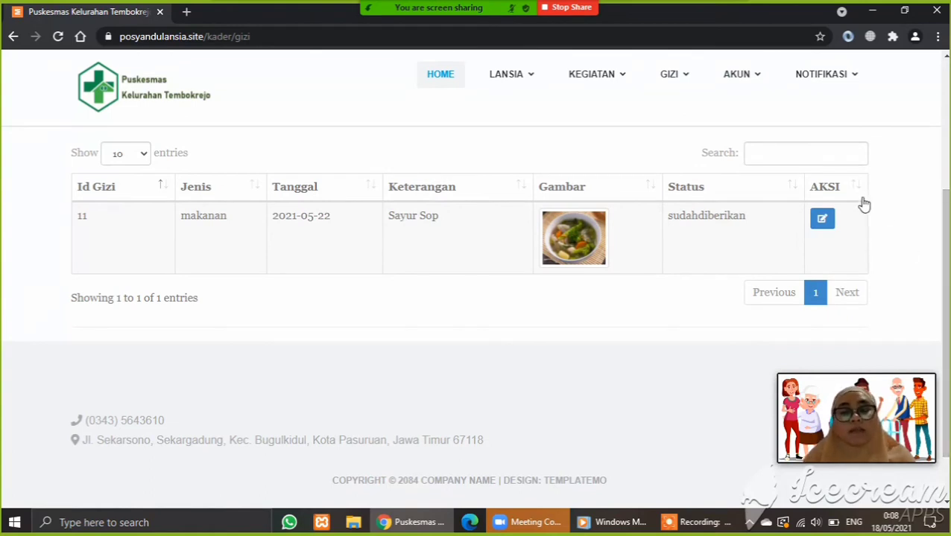
- Edit the Sayur Sop nutrition entry and set its status to Sudah Diberikan
{"action": "left_click", "coordinate": [824, 224]}
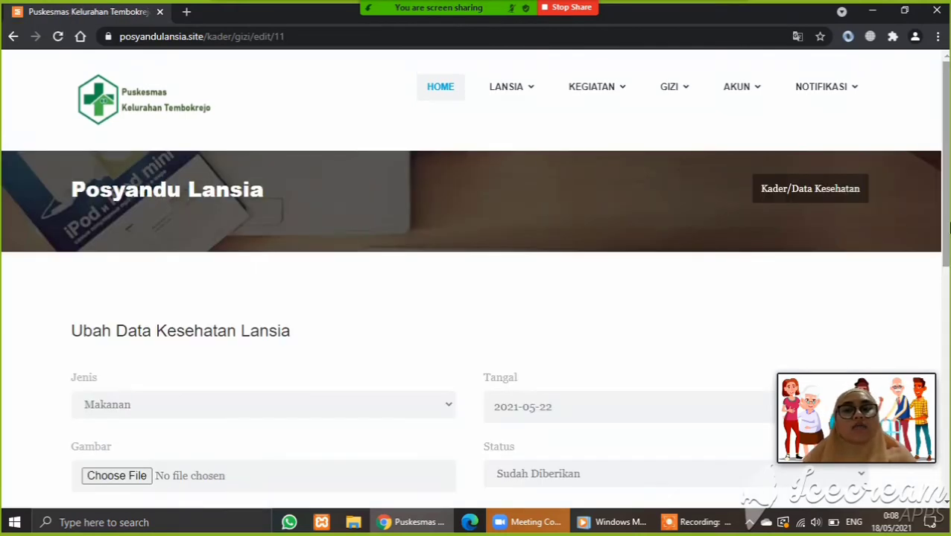
{"action": "scroll", "coordinate": [827, 230], "scroll_direction": "down", "scroll_amount": 3}
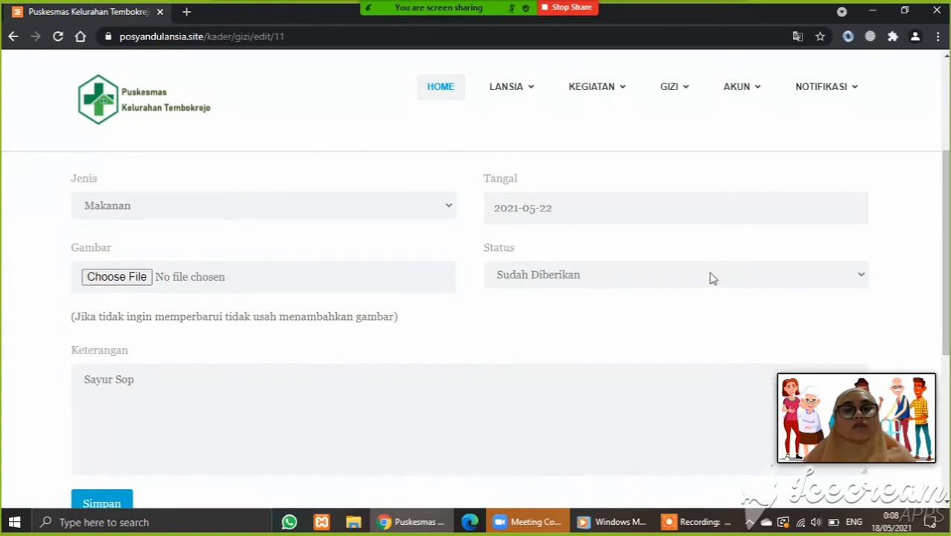
{"action": "left_click", "coordinate": [664, 284]}
{"action": "left_click", "coordinate": [639, 298]}
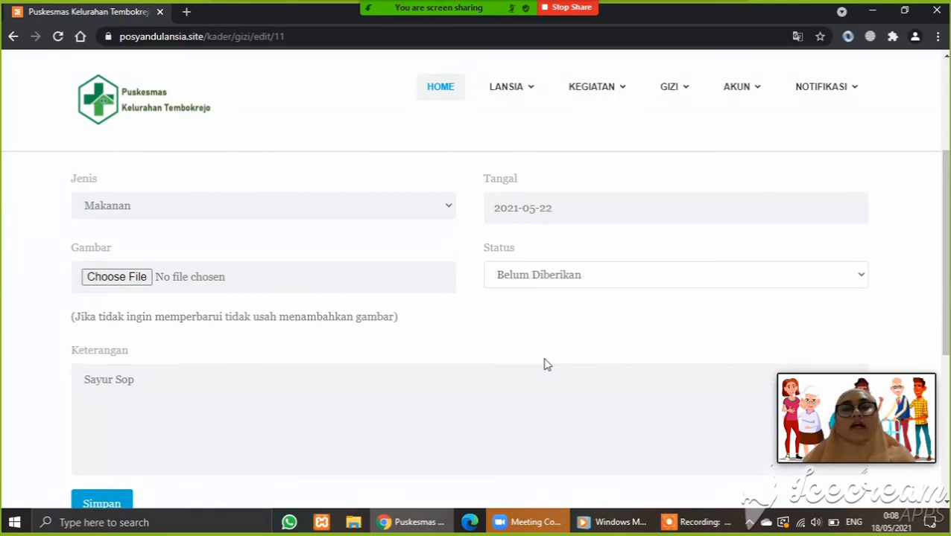
{"action": "left_click", "coordinate": [584, 277]}
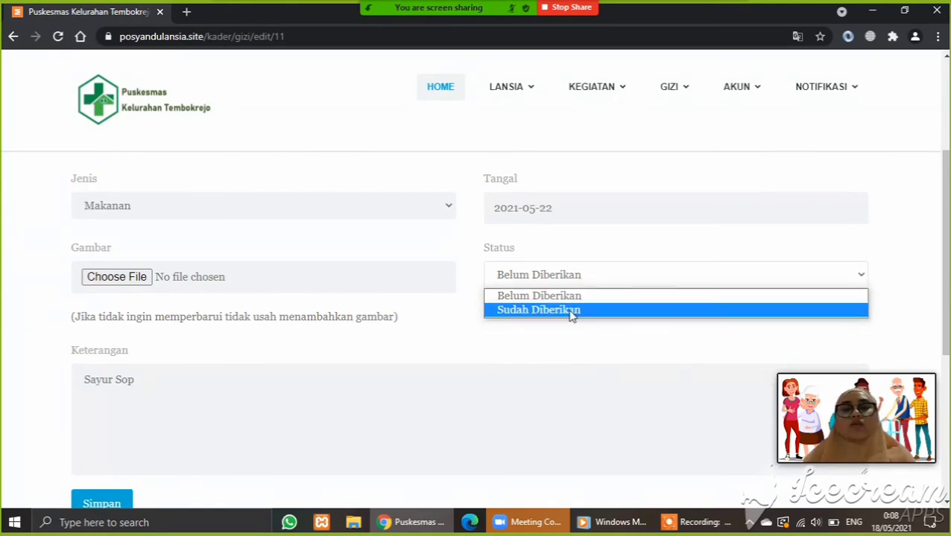
{"action": "left_click", "coordinate": [571, 310]}
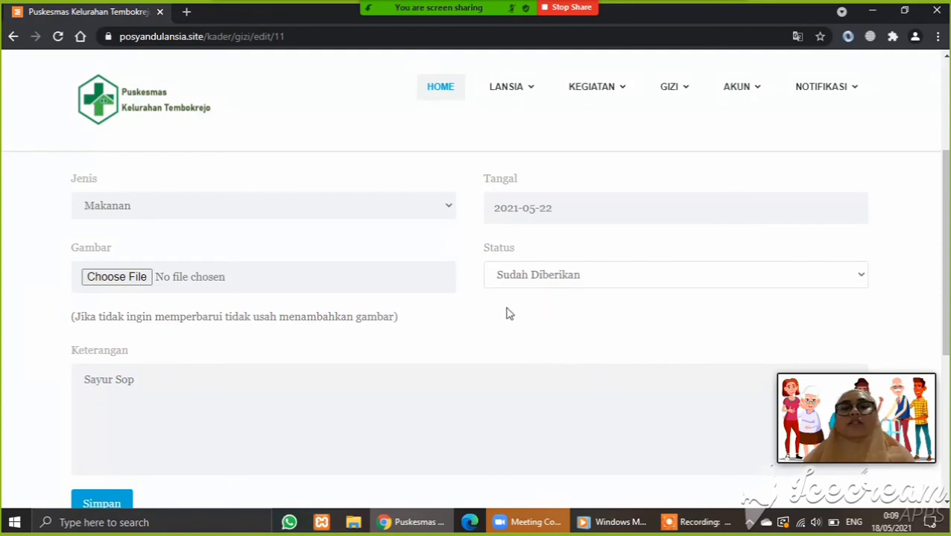
- Save the edited entry and dismiss the 'Gizi sukses diubah' confirmation
{"action": "scroll", "coordinate": [168, 372], "scroll_direction": "down", "scroll_amount": 1}
{"action": "scroll", "coordinate": [169, 373], "scroll_direction": "down", "scroll_amount": 1}
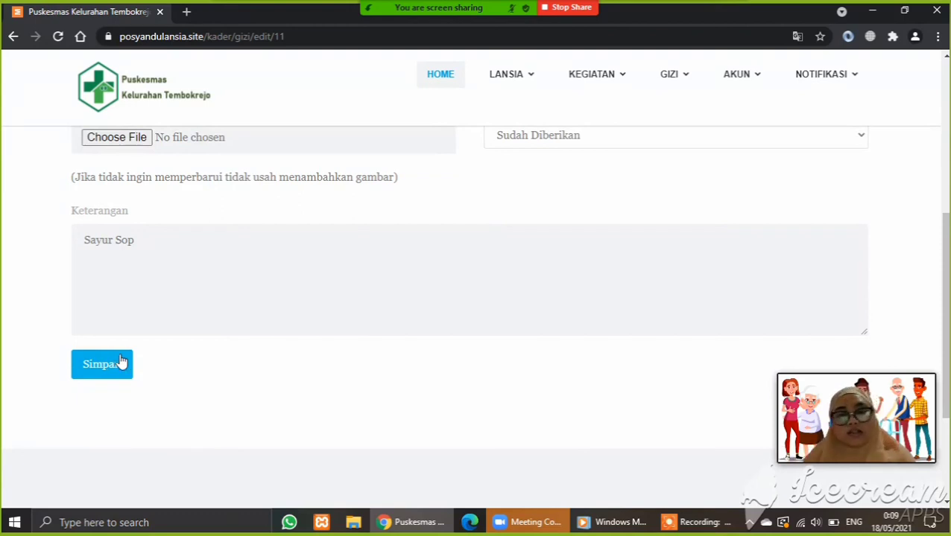
{"action": "left_click", "coordinate": [122, 363]}
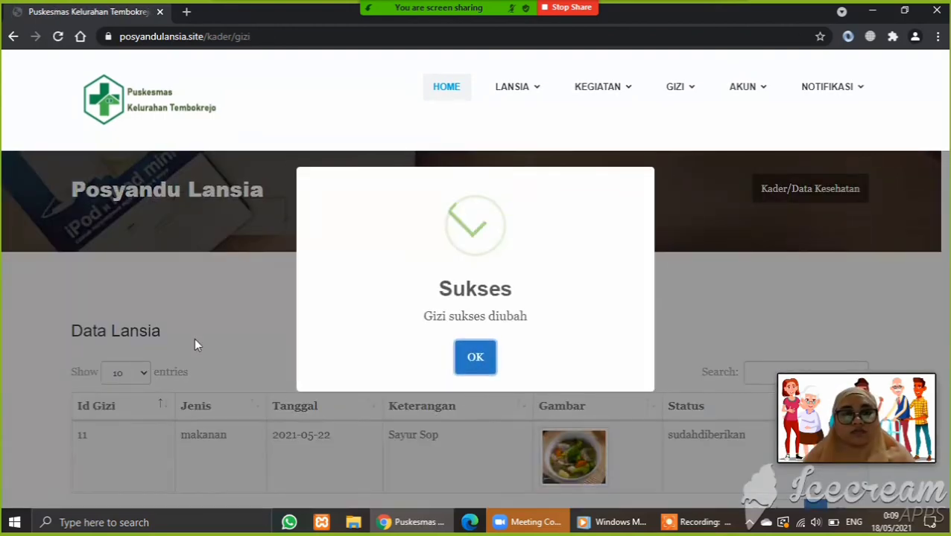
{"action": "left_click", "coordinate": [475, 357]}
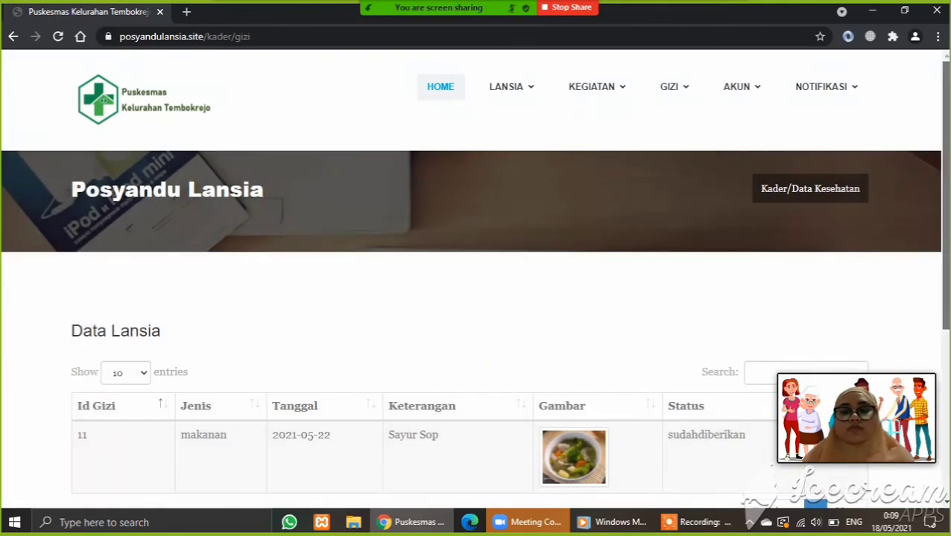
{"action": "scroll", "coordinate": [492, 356], "scroll_direction": "down", "scroll_amount": 1}
{"action": "scroll", "coordinate": [476, 298], "scroll_direction": "up", "scroll_amount": 1}
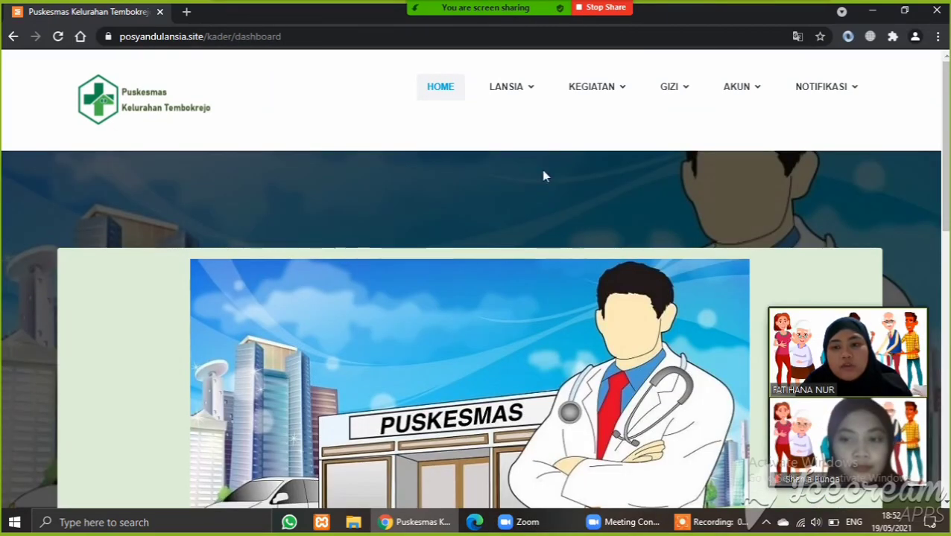
- Open the Messages page and the chat conversation with admin
{"action": "mouse_move", "coordinate": [746, 93]}
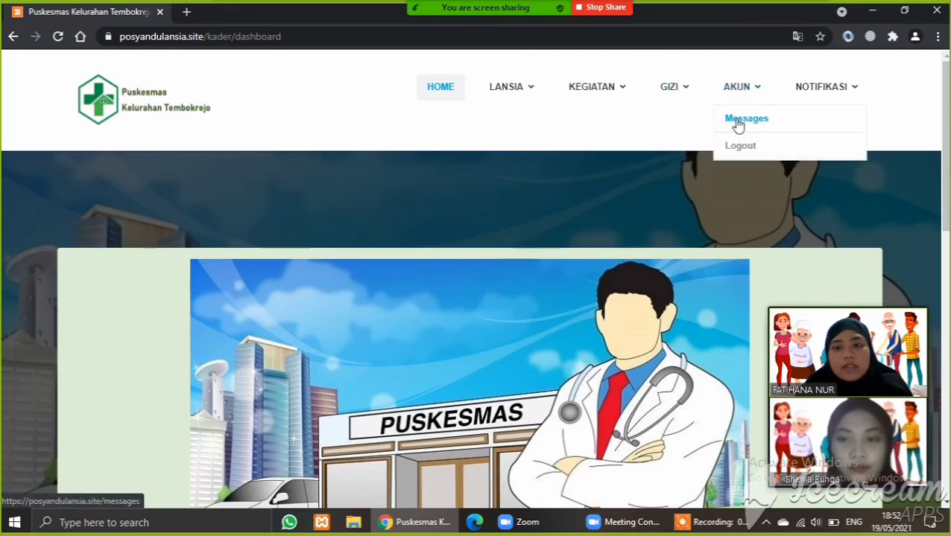
{"action": "left_click", "coordinate": [738, 121]}
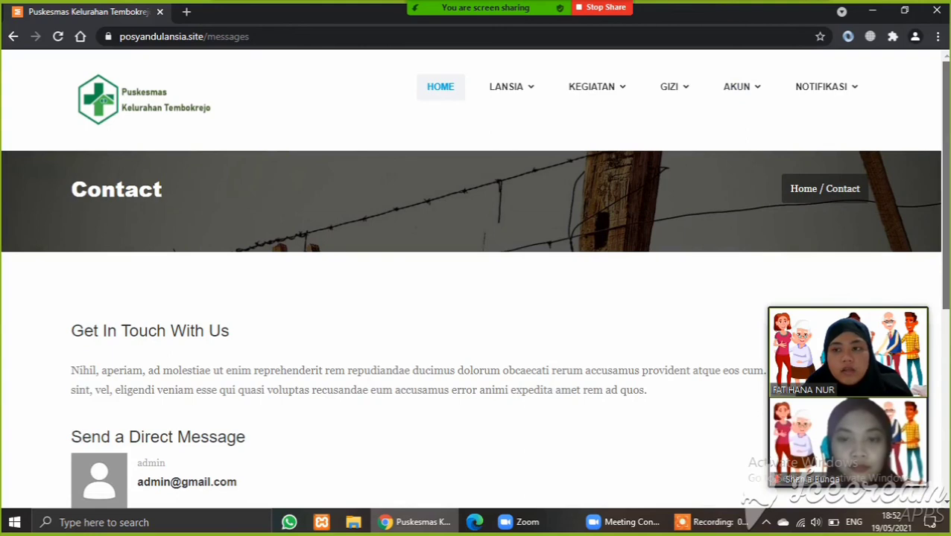
{"action": "scroll", "coordinate": [475, 304], "scroll_direction": "down", "scroll_amount": 3}
{"action": "scroll", "coordinate": [738, 246], "scroll_direction": "down", "scroll_amount": 2}
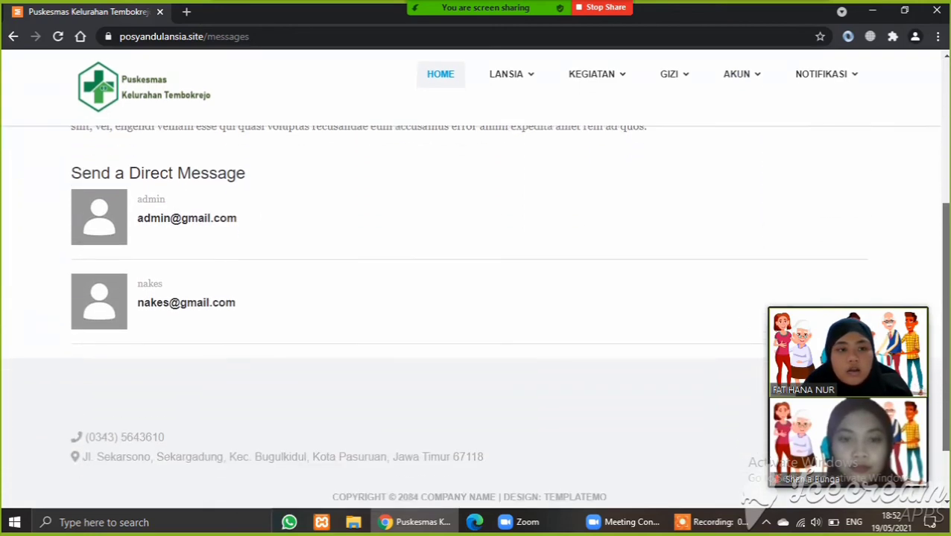
{"action": "left_click", "coordinate": [178, 210]}
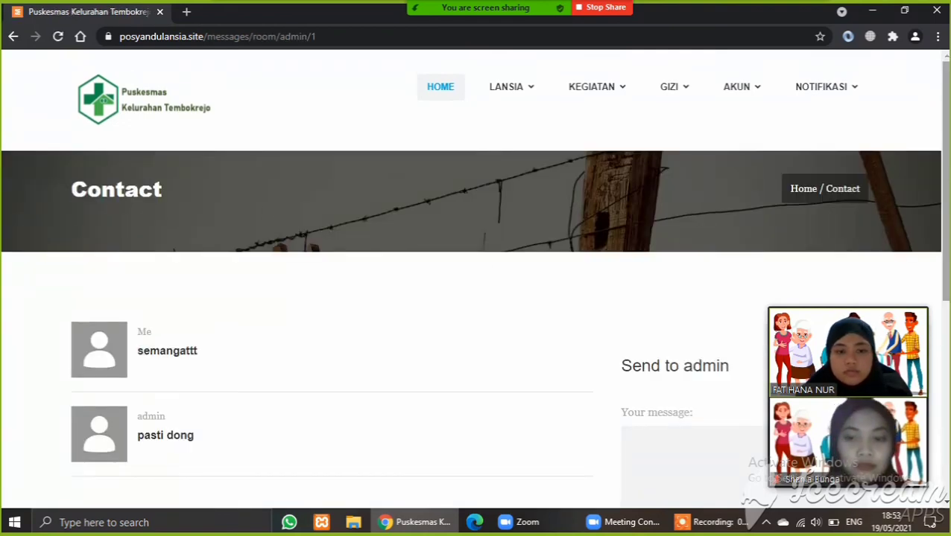
{"action": "left_click_drag", "start_coordinate": [945, 189], "coordinate": [929, 266]}
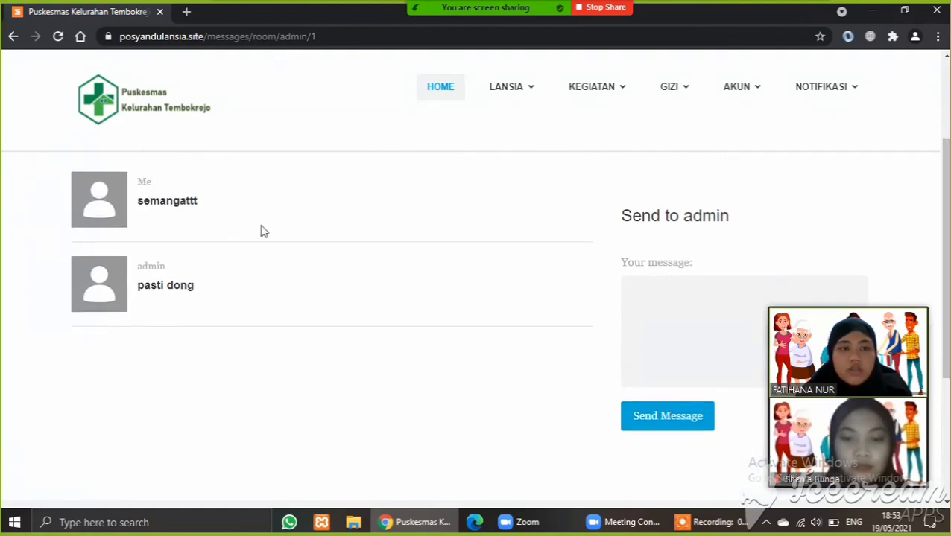
- Send admin the message 'Assalamualaikum'
{"action": "left_click", "coordinate": [687, 297]}
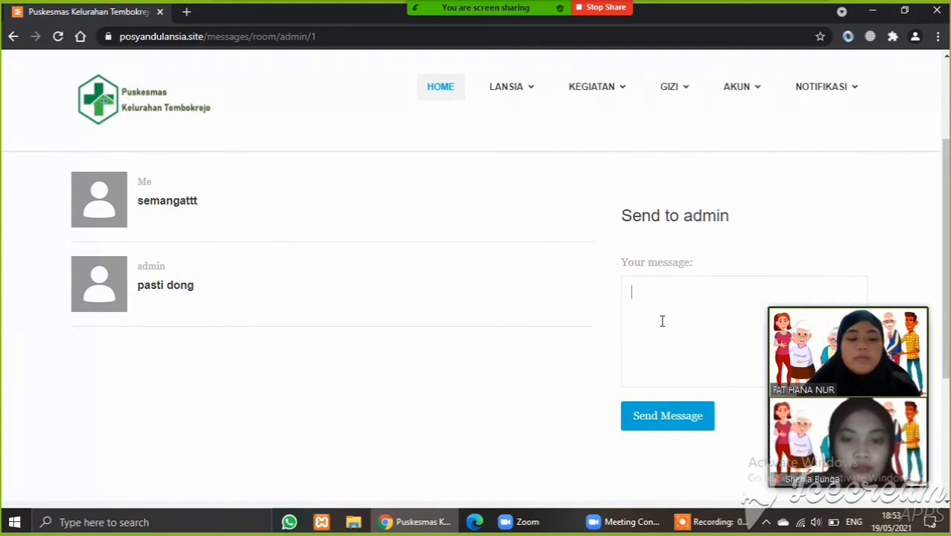
{"action": "type", "text": "Ass"}
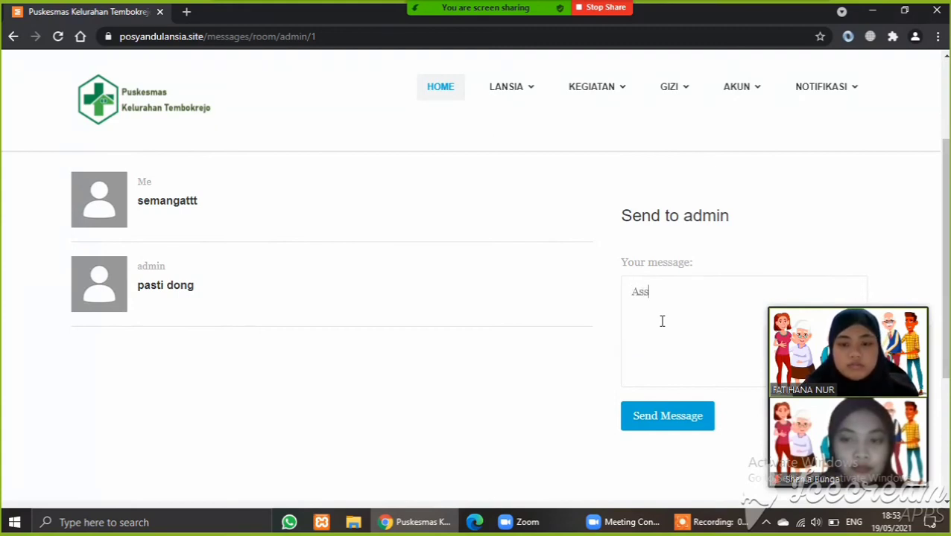
{"action": "type", "text": "alamualaik"}
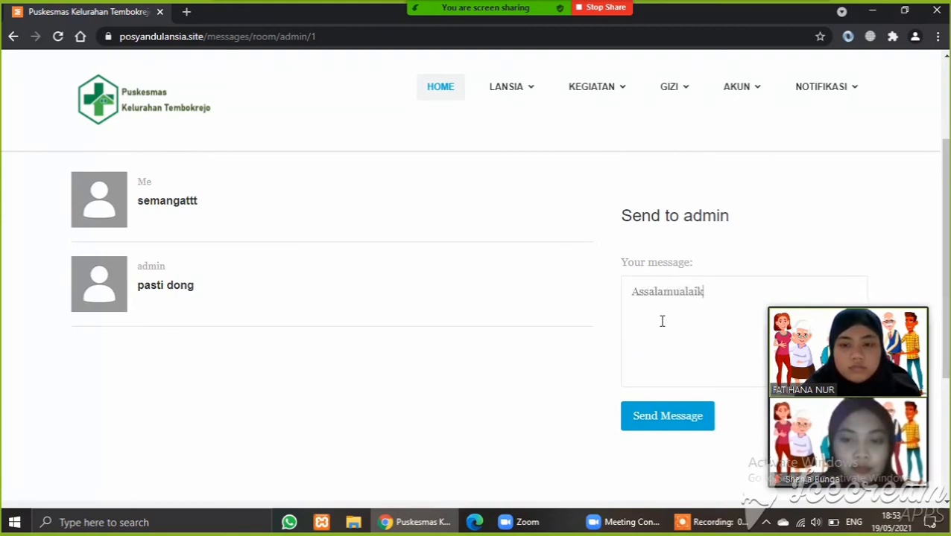
{"action": "type", "text": "um"}
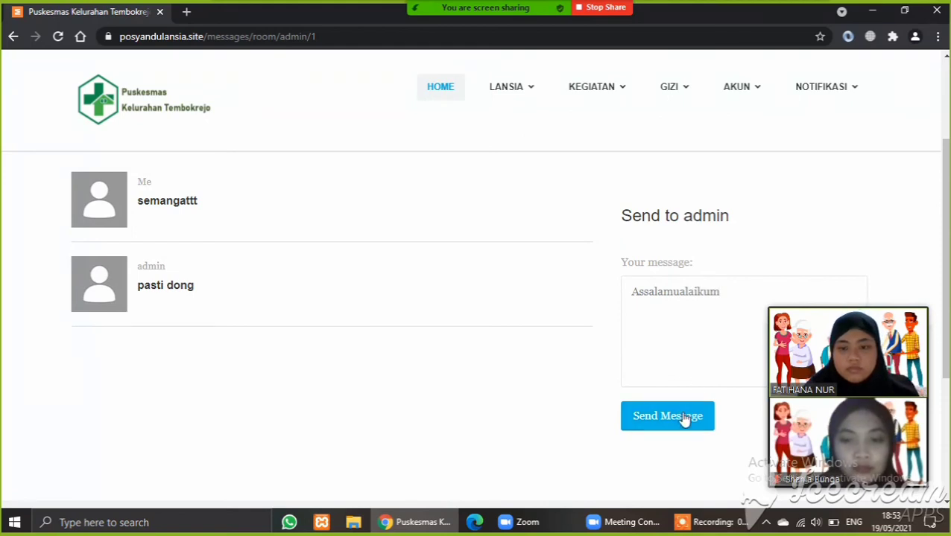
{"action": "left_click", "coordinate": [683, 418]}
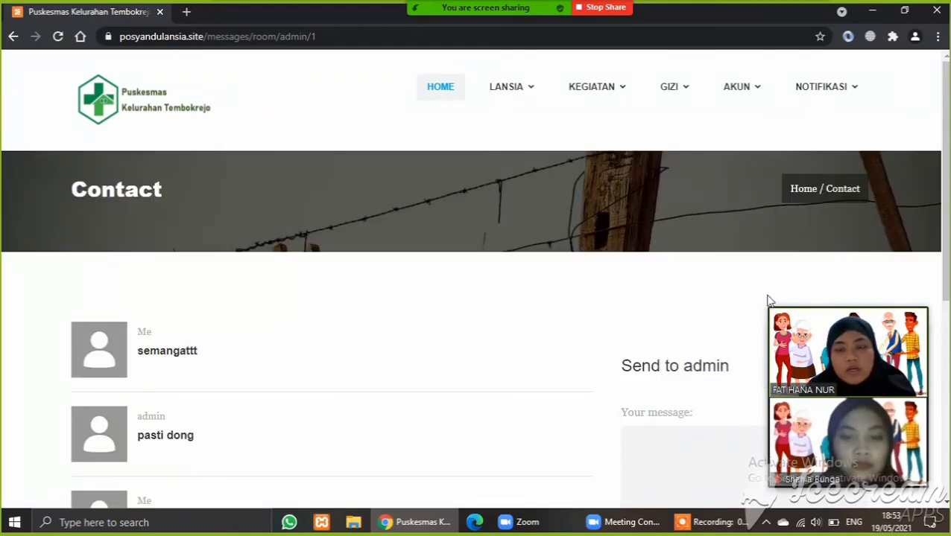
{"action": "mouse_move", "coordinate": [824, 87]}
{"action": "mouse_move", "coordinate": [754, 88]}
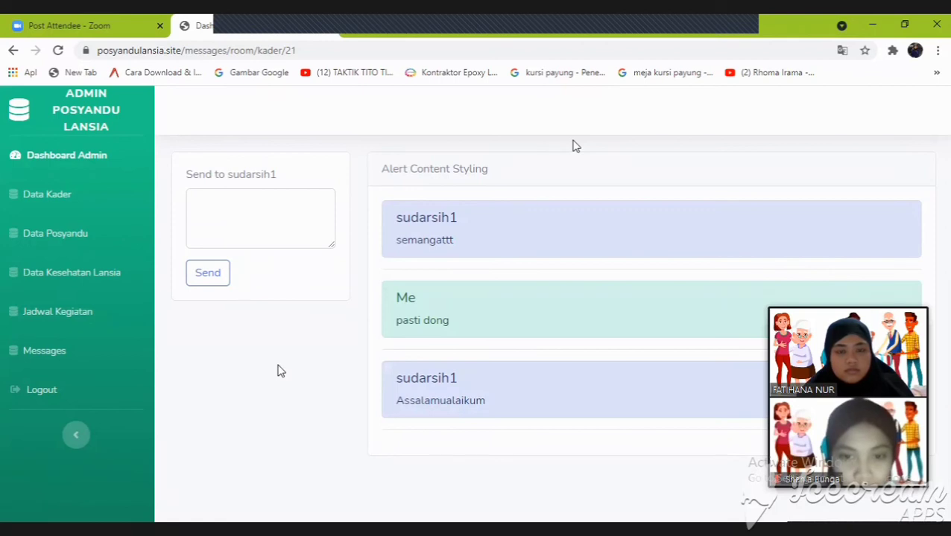
- Reply 'waalaikumsalam' to the kader's greeting and return to Dashboard Admin
{"action": "left_click", "coordinate": [240, 228]}
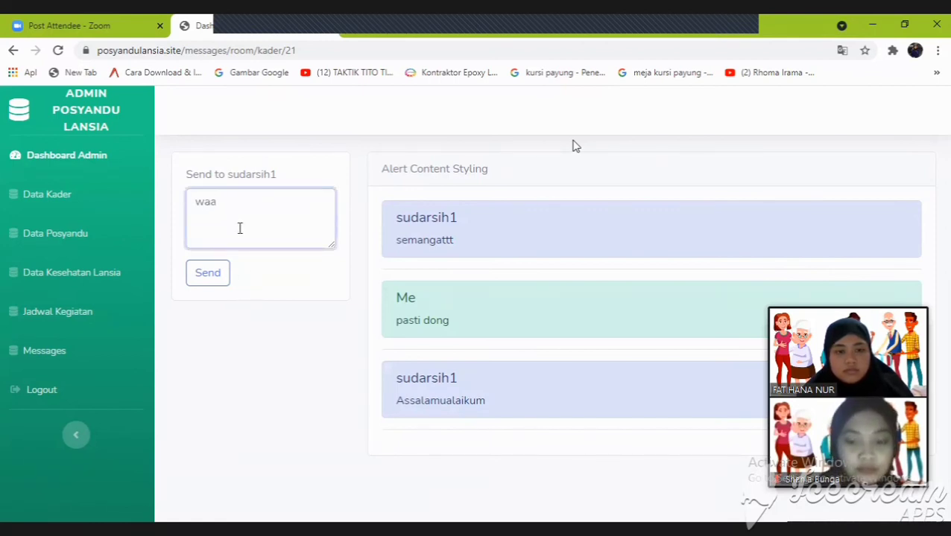
{"action": "type", "text": "waalaikum"}
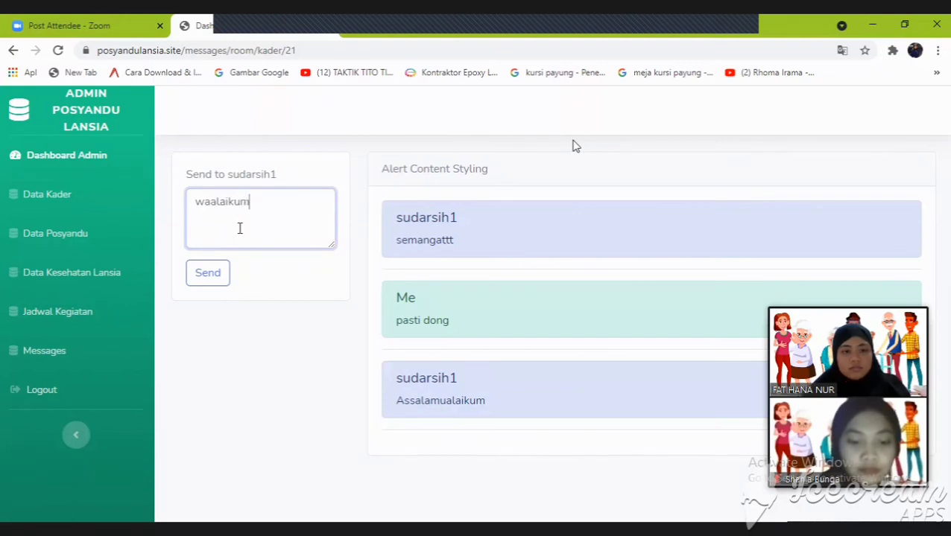
{"action": "type", "text": "salam"}
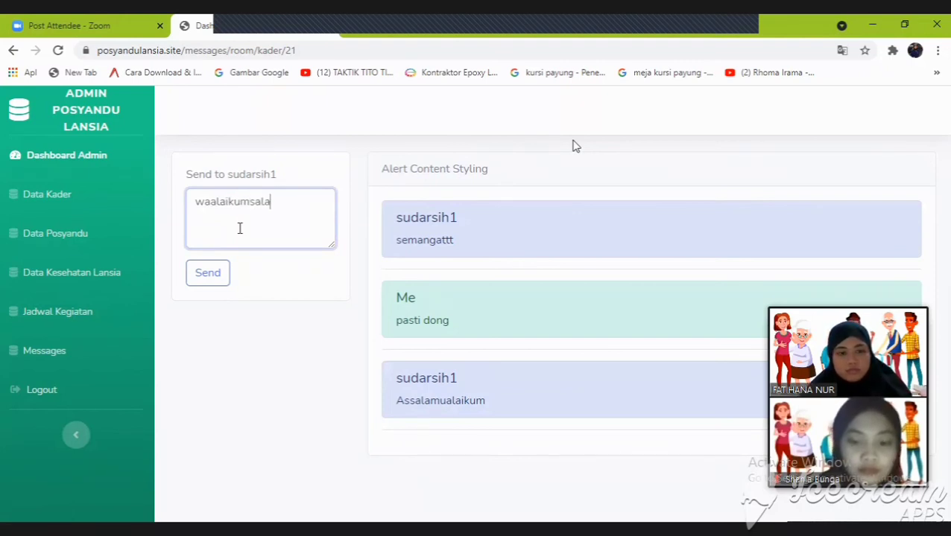
{"action": "left_click", "coordinate": [211, 274]}
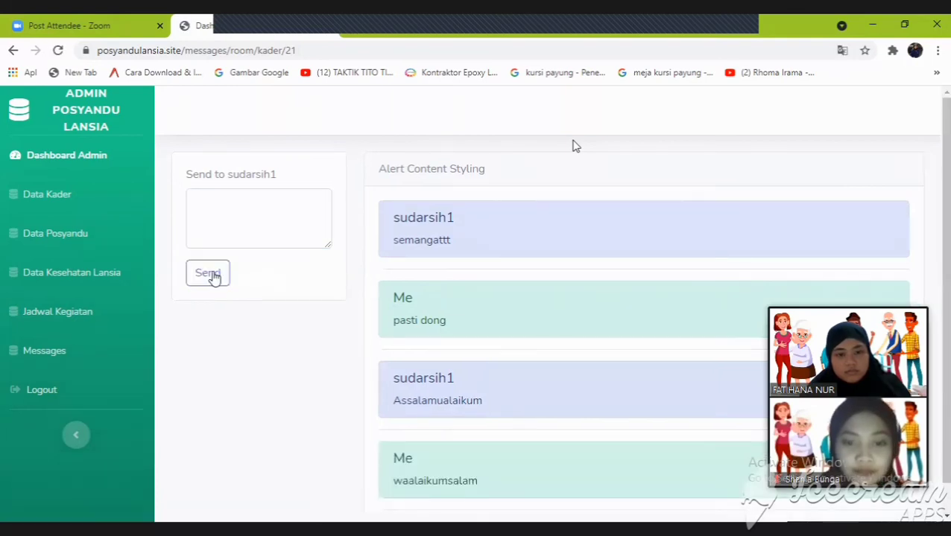
{"action": "scroll", "coordinate": [573, 145], "scroll_direction": "down", "scroll_amount": 1}
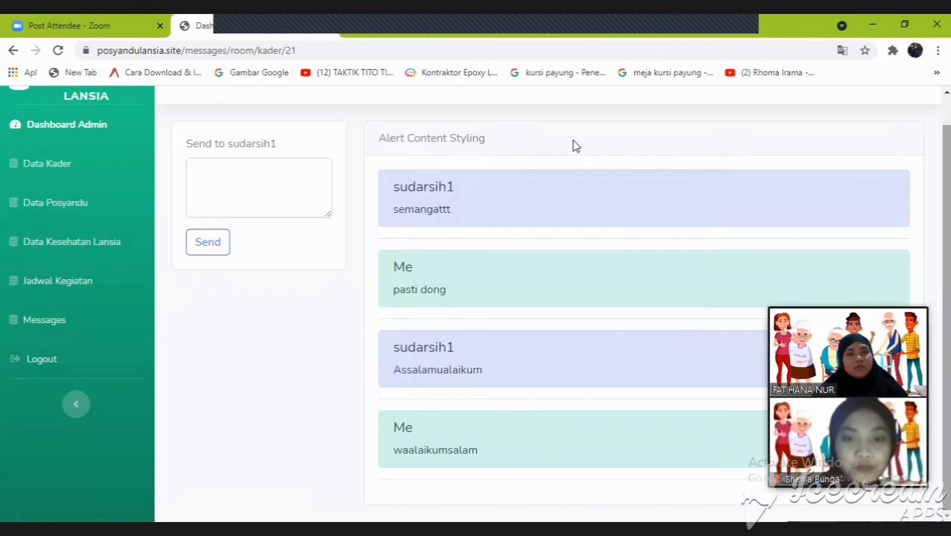
{"action": "left_click", "coordinate": [42, 127]}
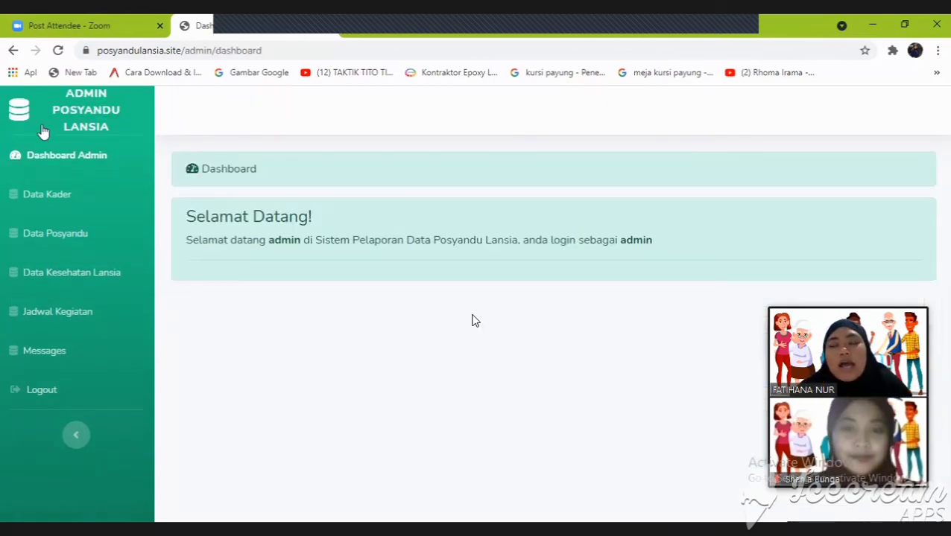